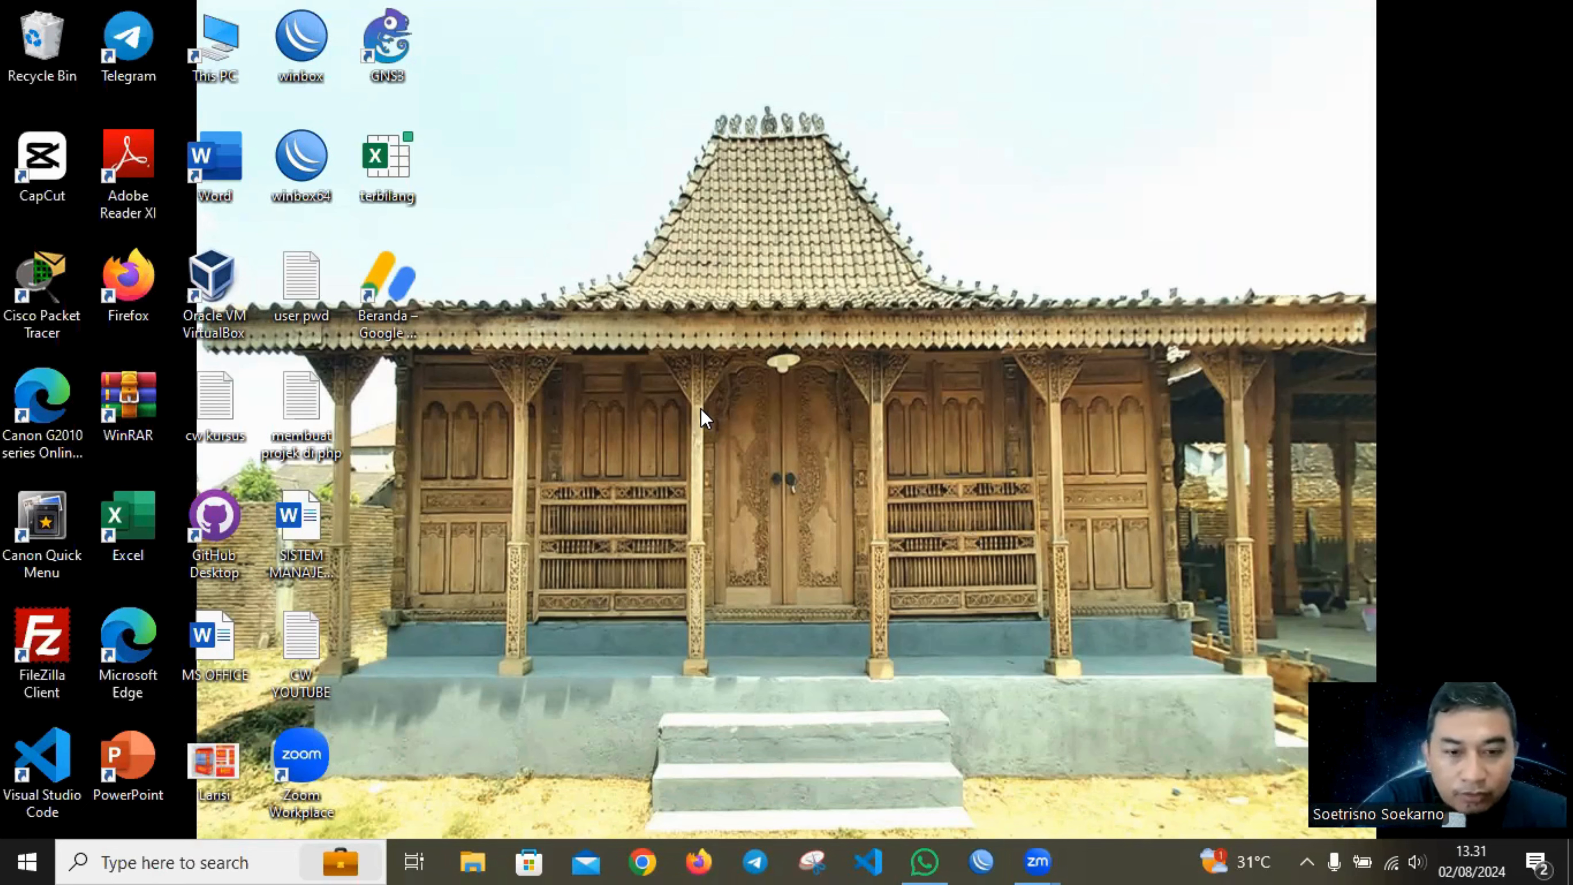
Launch Word, minimise the MODUL OFFICE (REVISI) document and bring up a new blank document.
key("super+r")
key("Return")
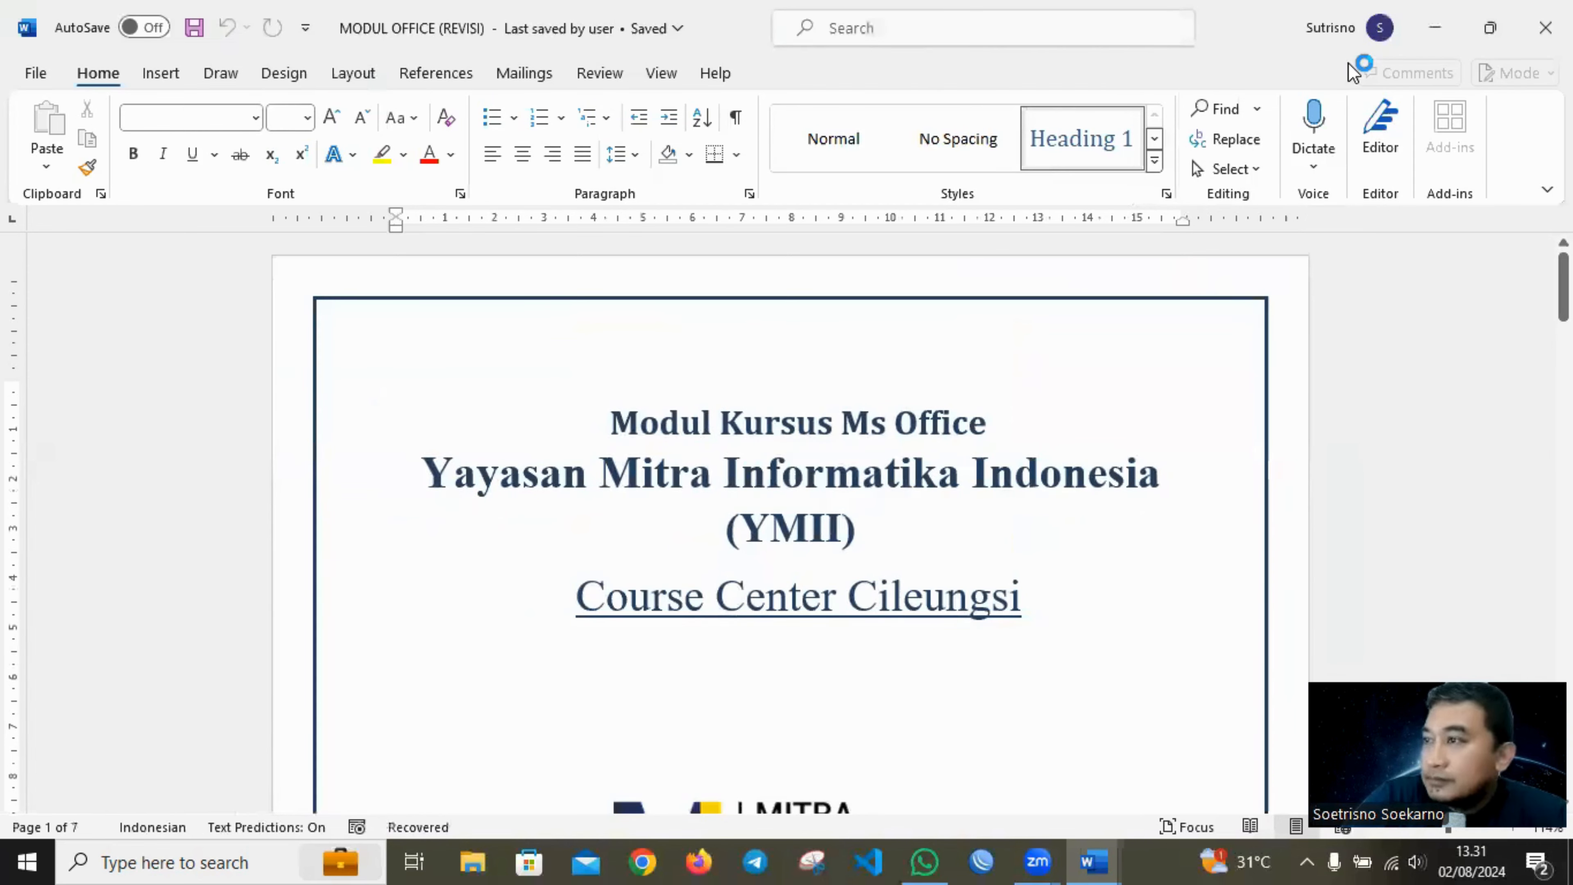
left_click(1435, 27)
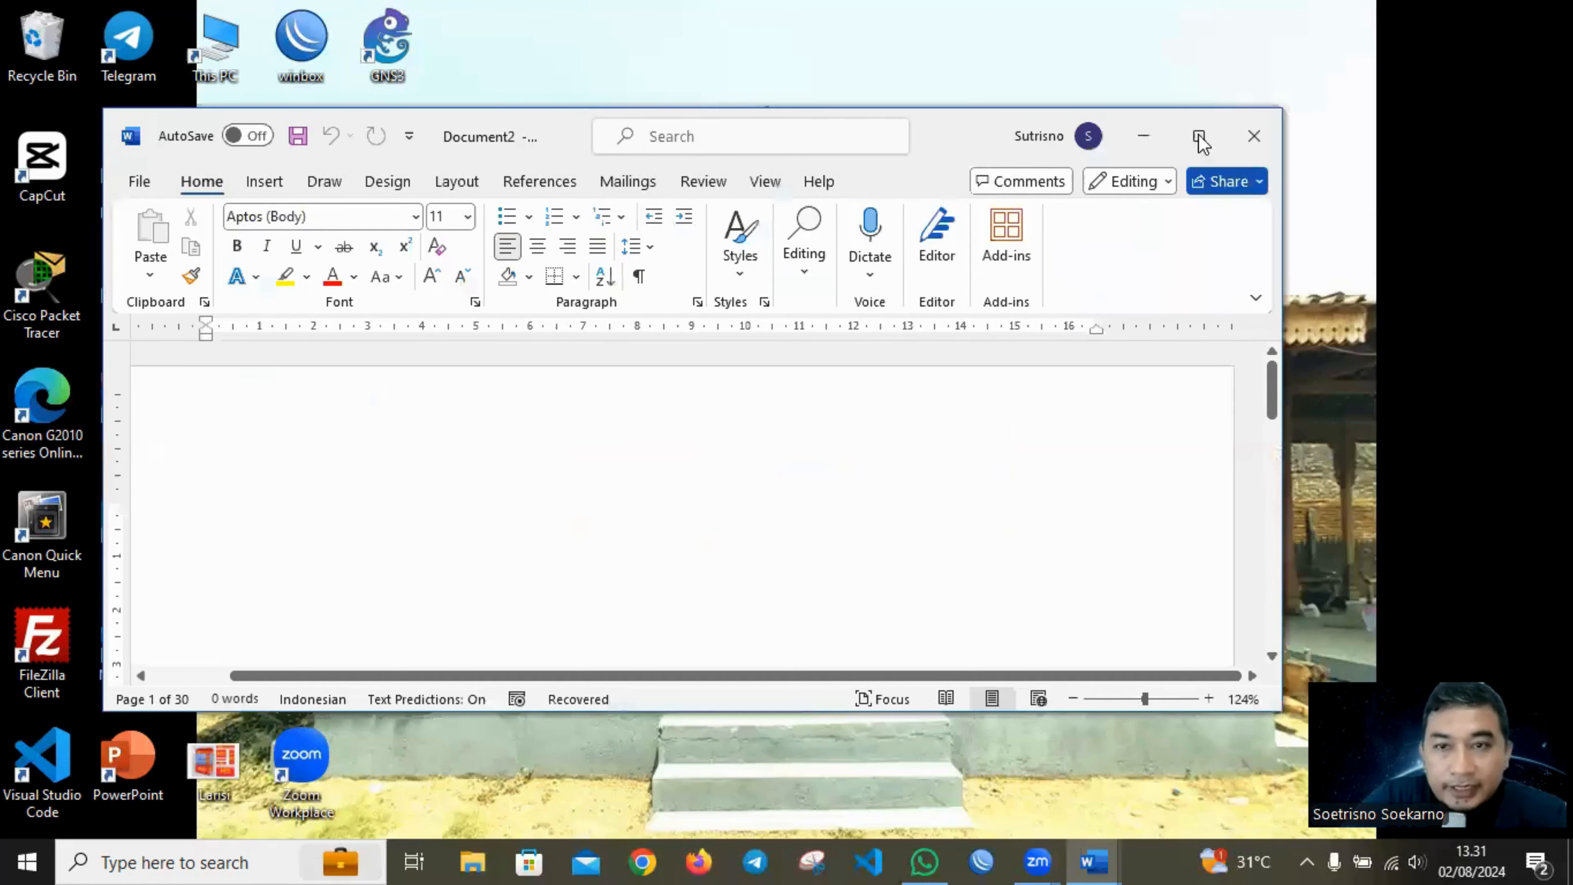
left_click(1202, 134)
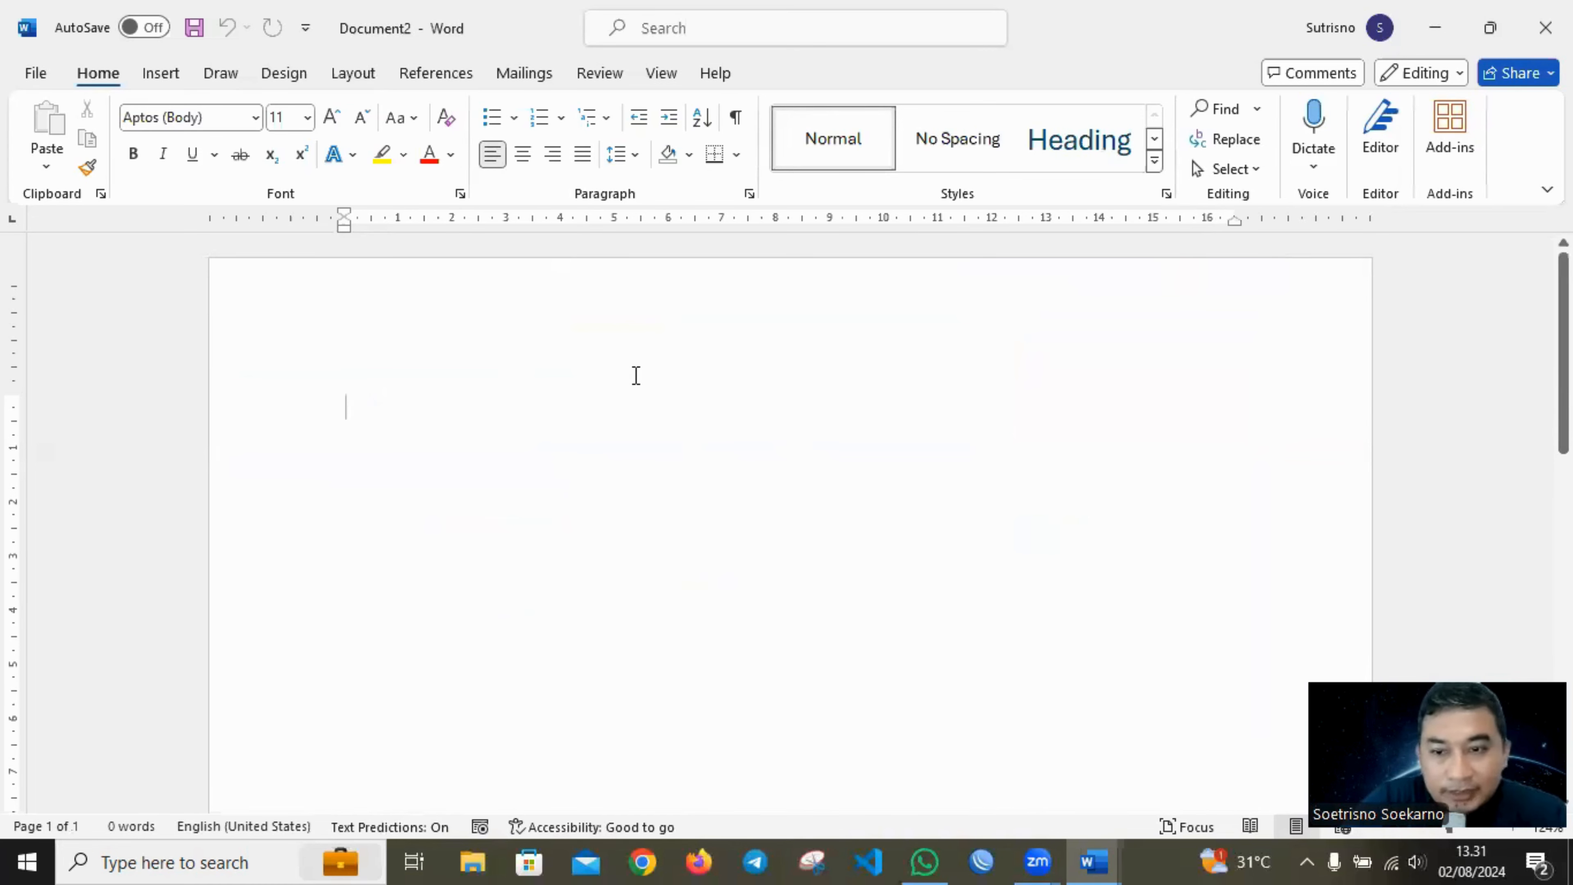
Open the Save As page with the recent folders for the new blank document.
key("ctrl+s")
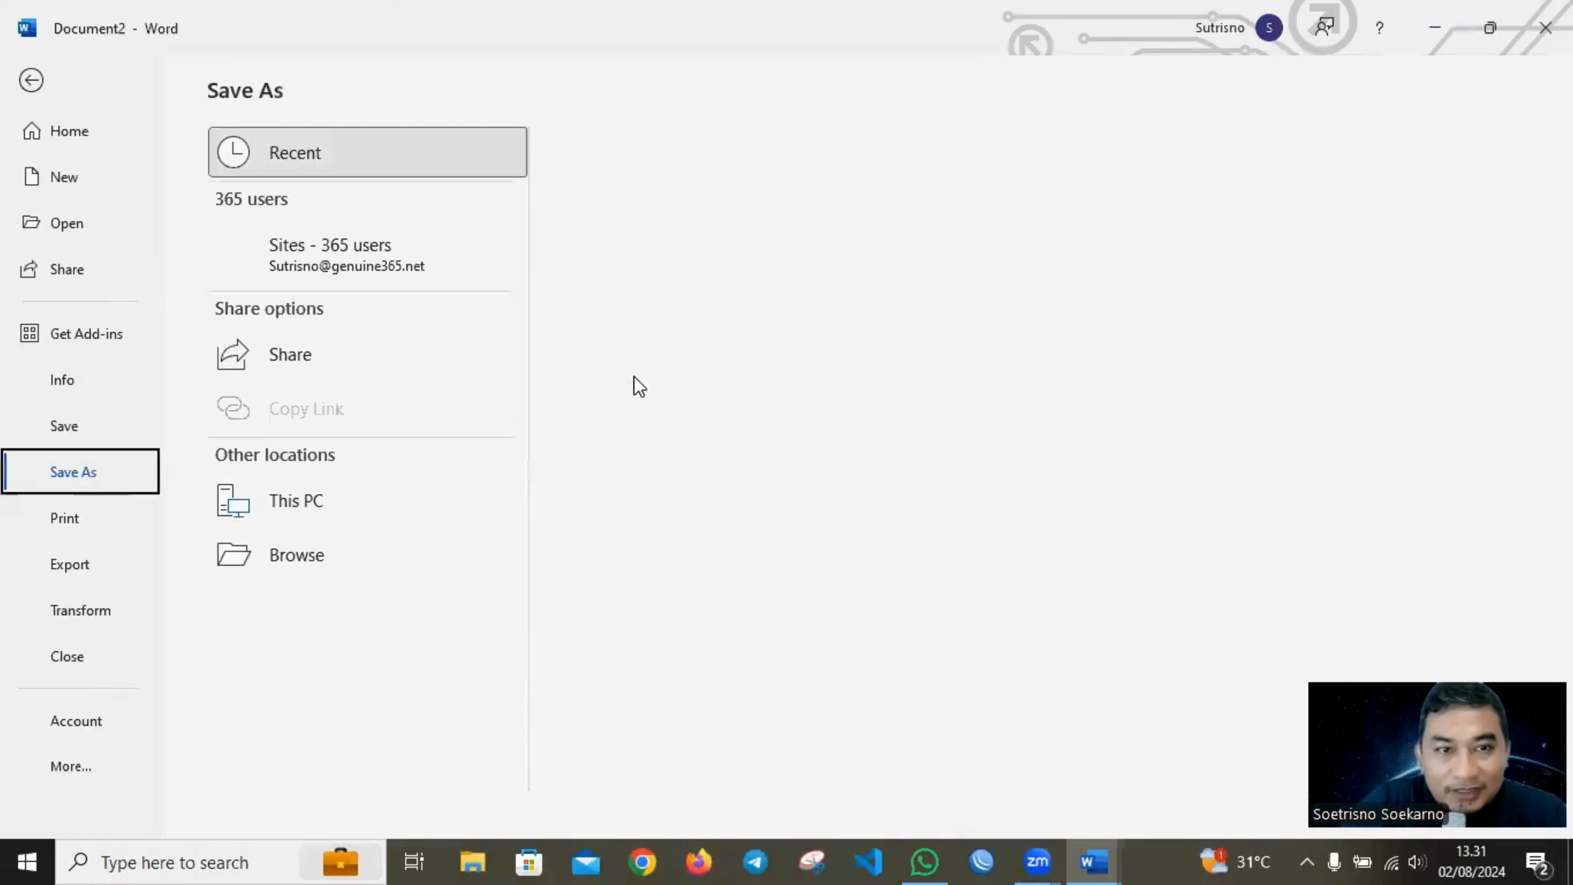
left_click(30, 79)
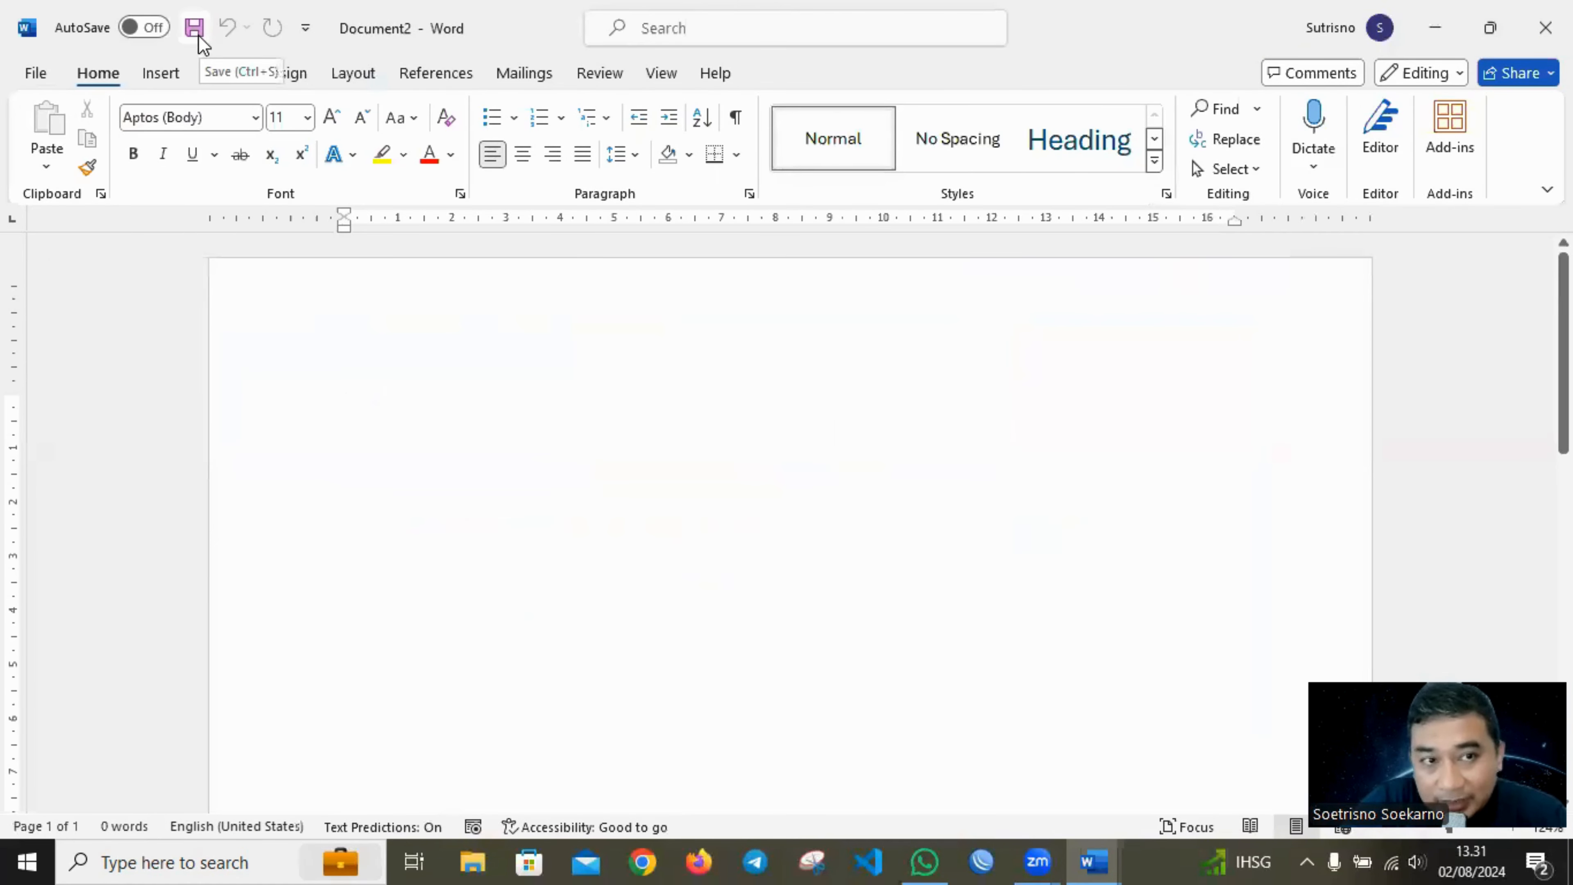
left_click(31, 74)
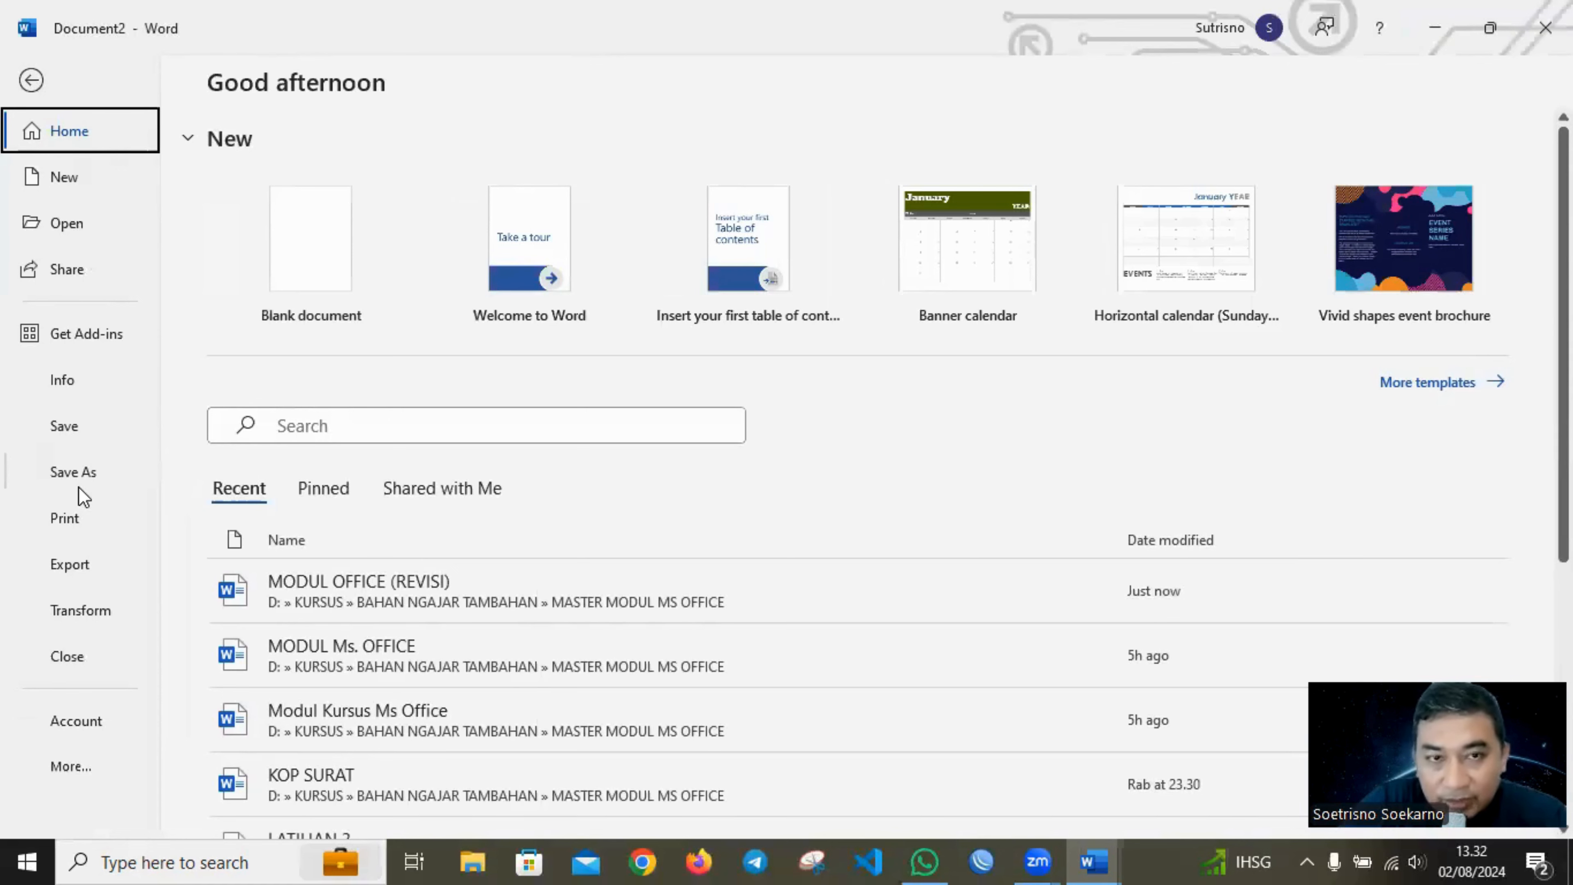
left_click(29, 83)
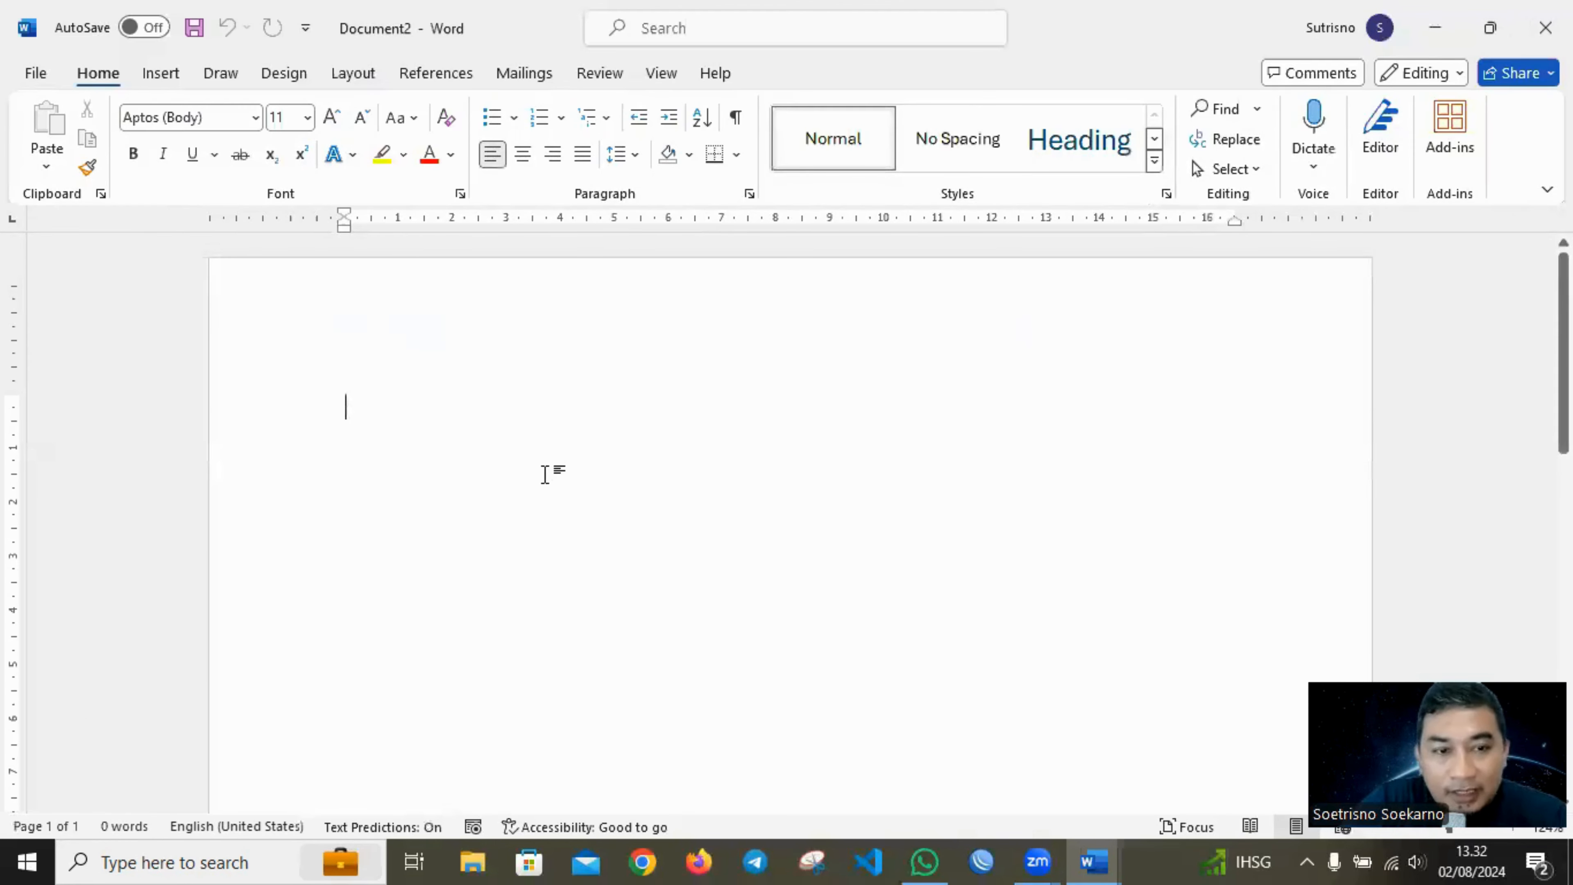
key("ctrl+s")
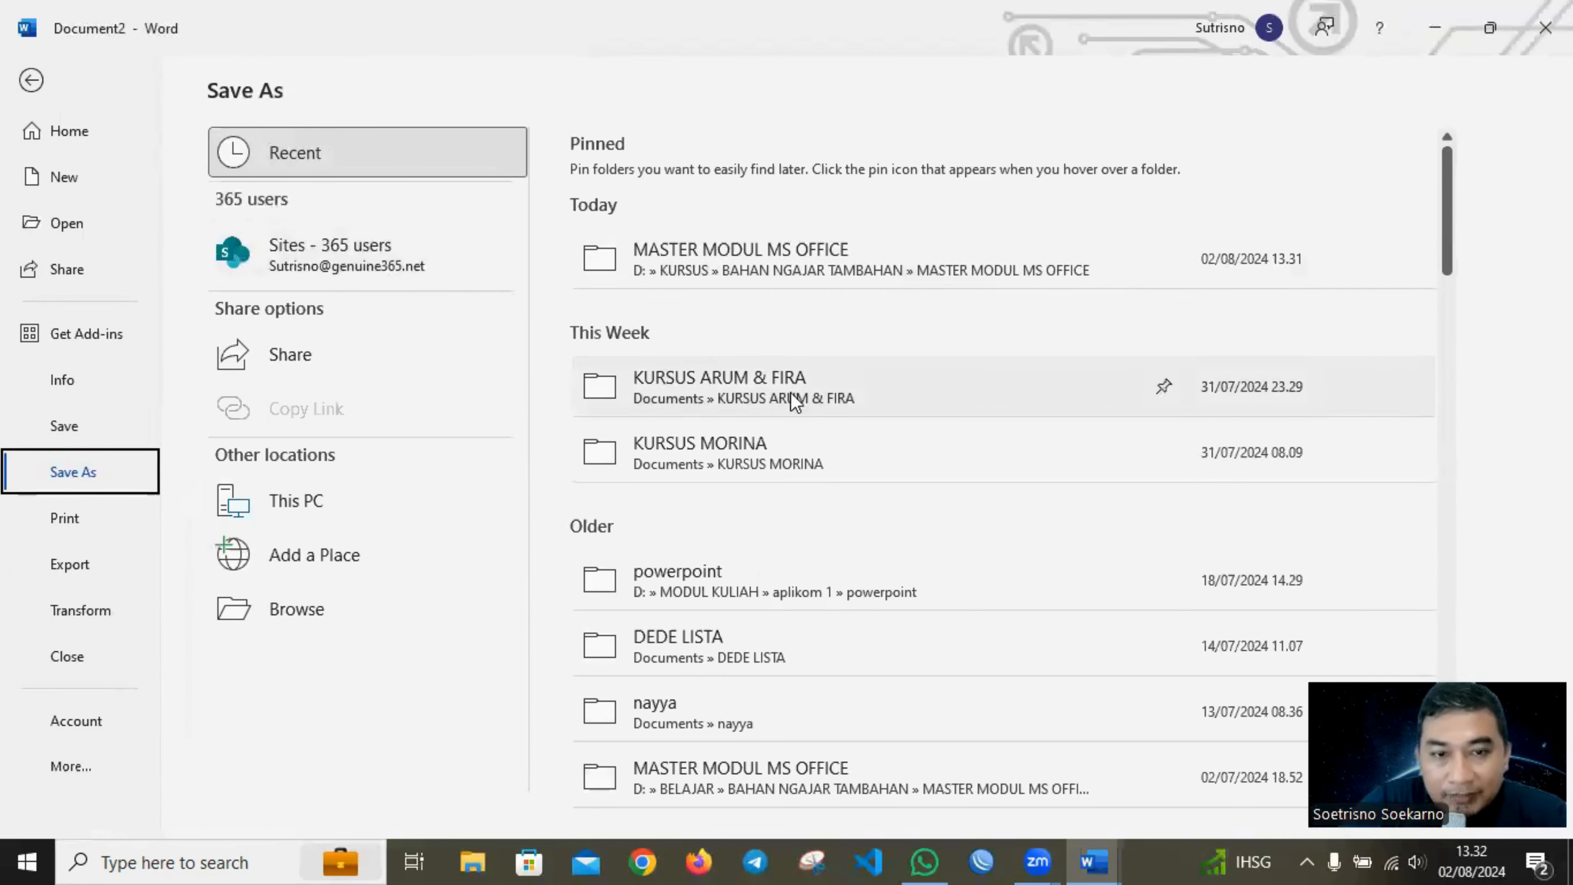
Try to choose the older MASTER MODUL MS OFFICE folder under D: » BELAJAR as the save location.
scroll(771, 415, "down", 1)
scroll(771, 409, "up", 1)
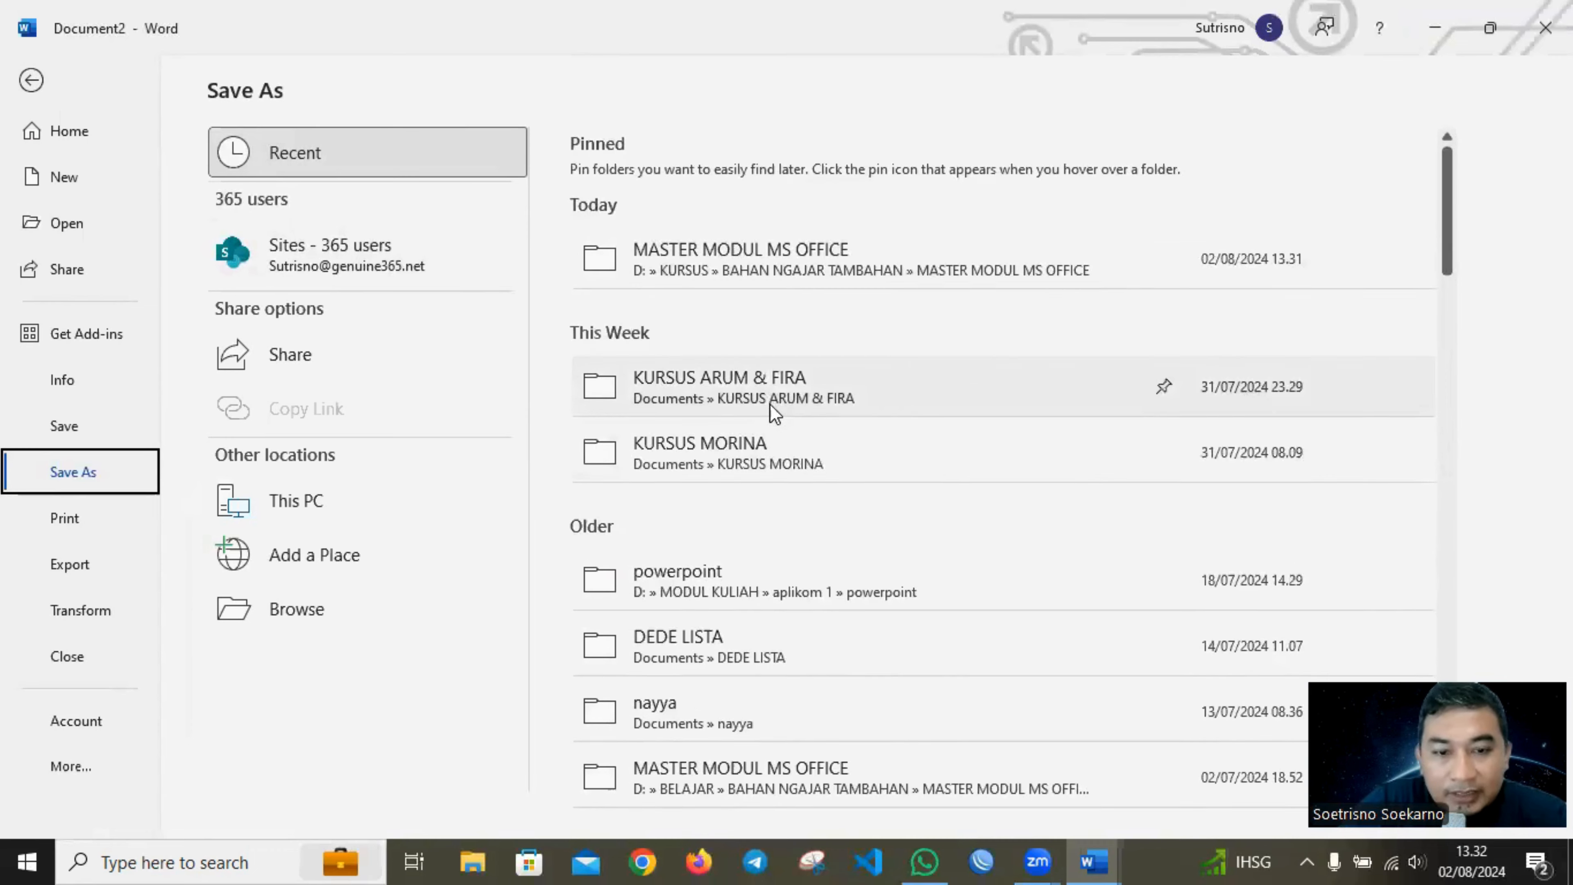
scroll(769, 496, "down", 4)
left_click(768, 556)
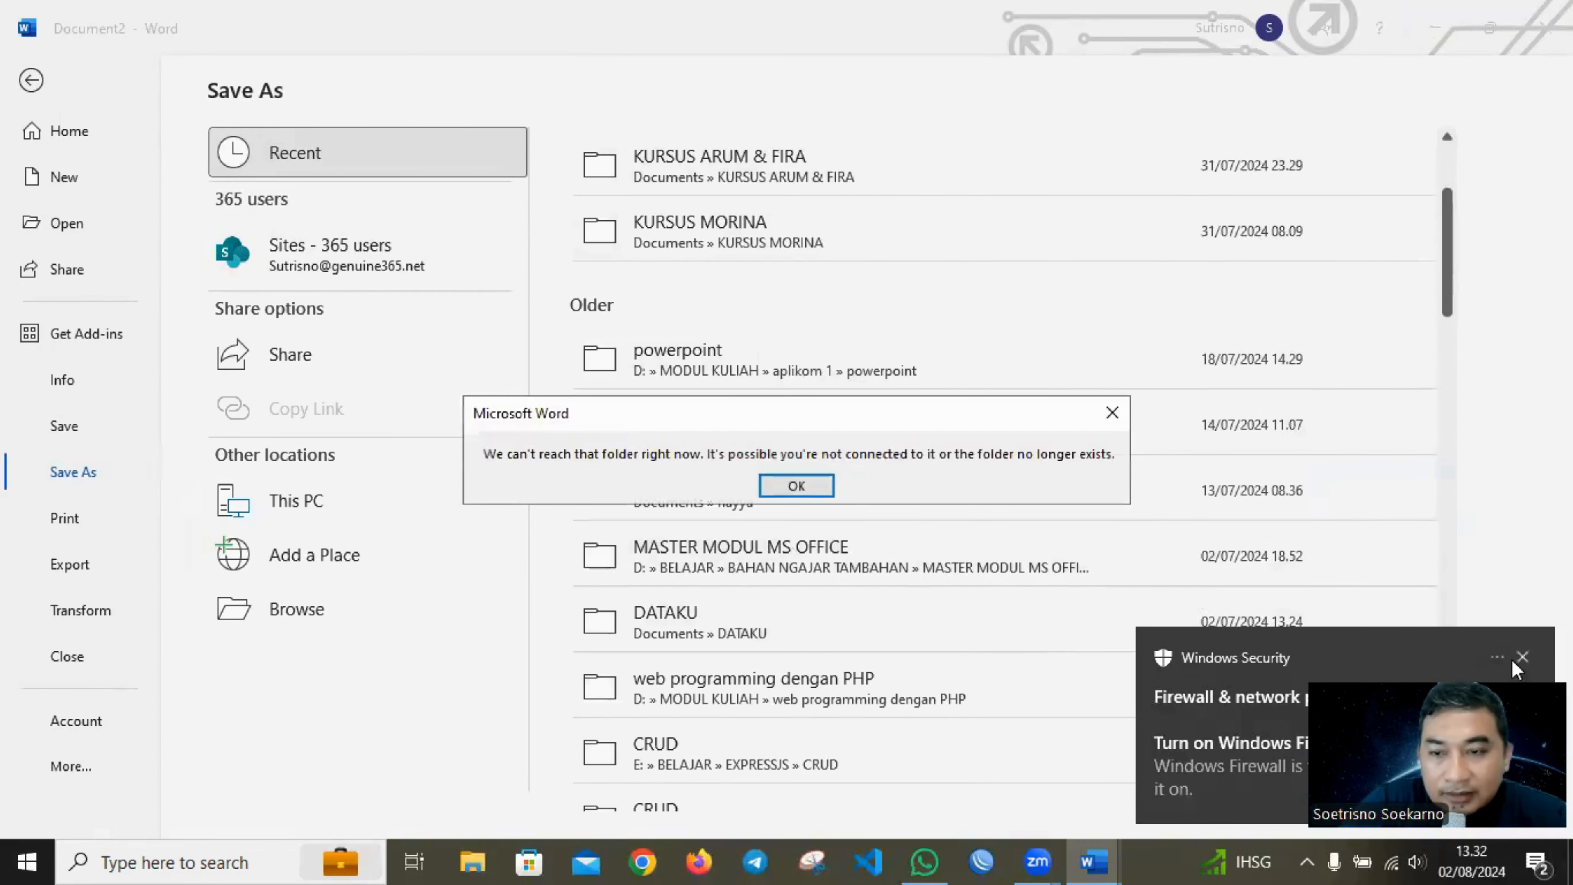
left_click(1524, 657)
left_click(1113, 413)
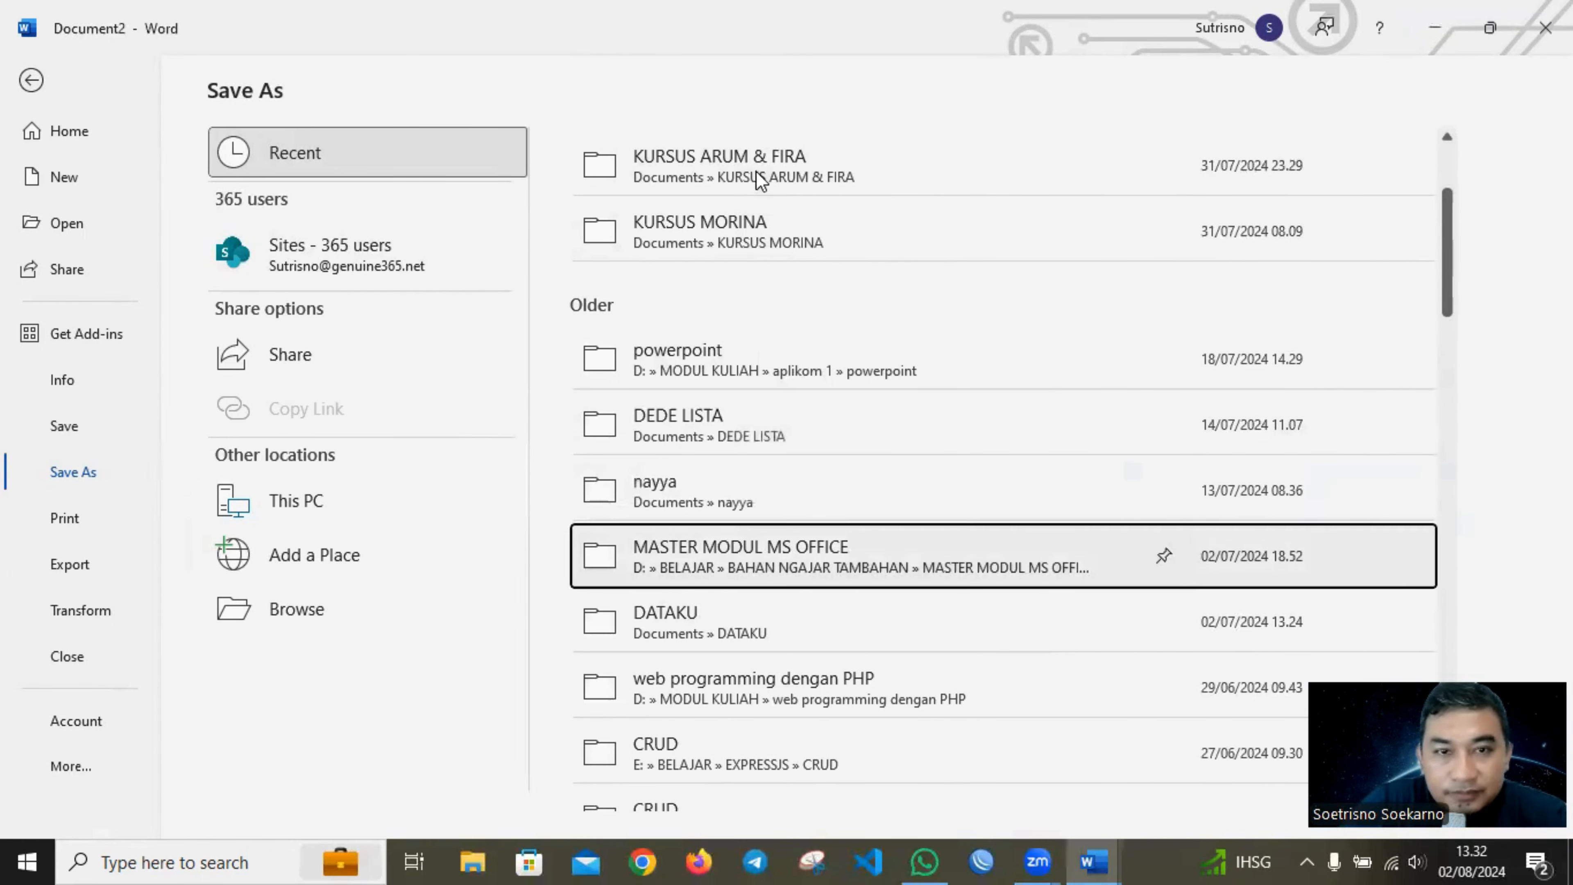
Save the document as TABEL MS WORD in D: » KURSUS » BAHAN NGAJAR TAMBAHAN » MASTER MODUL MS OFFICE.
left_click(742, 251)
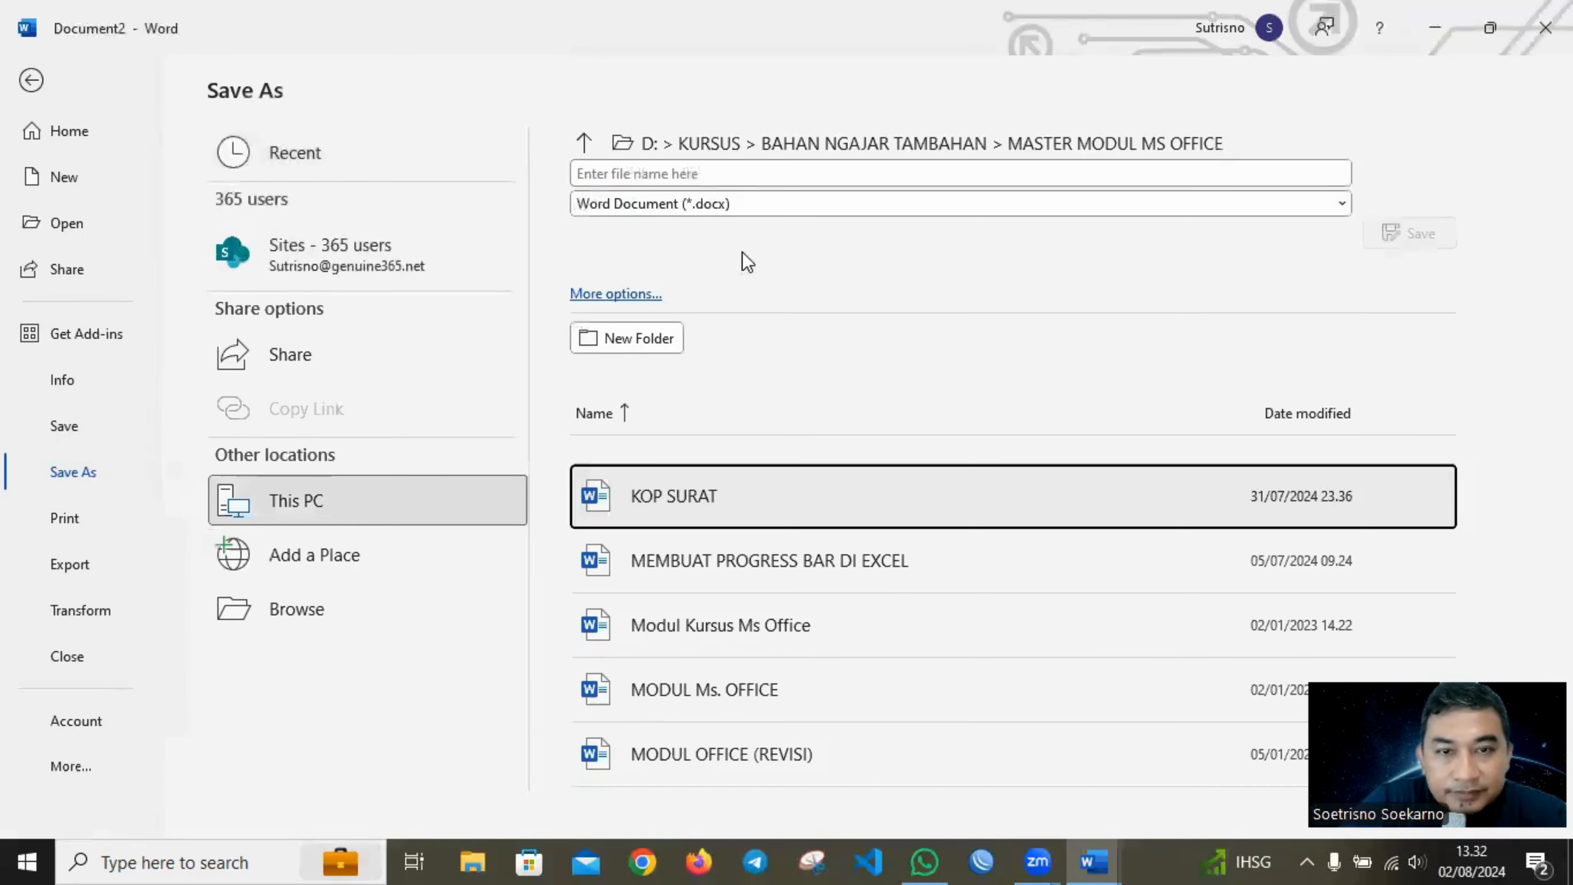
left_click(762, 171)
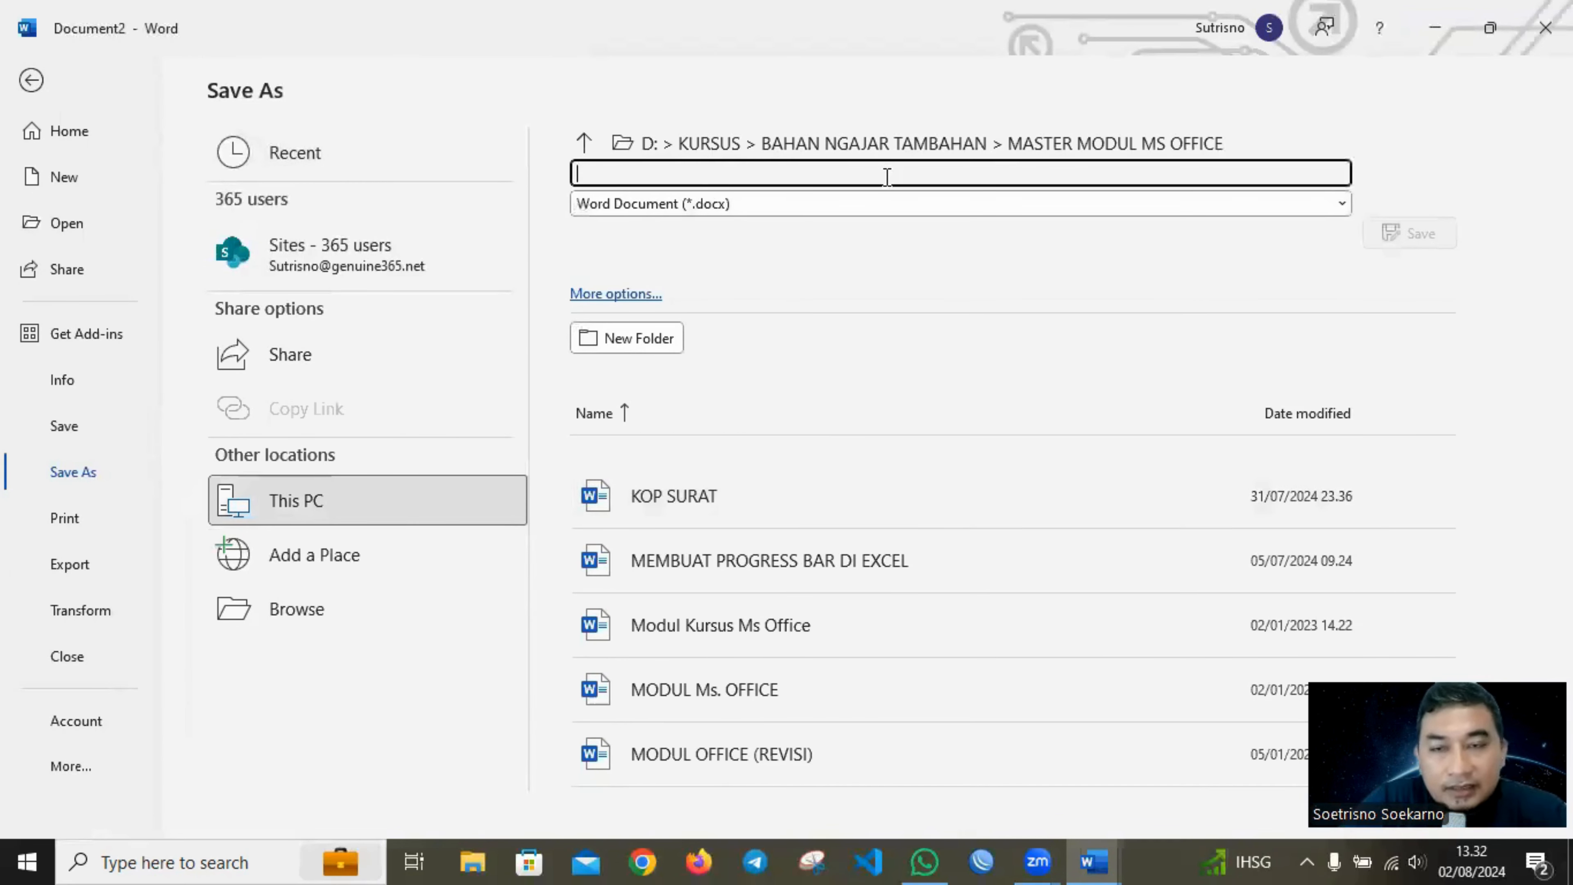
type("TA")
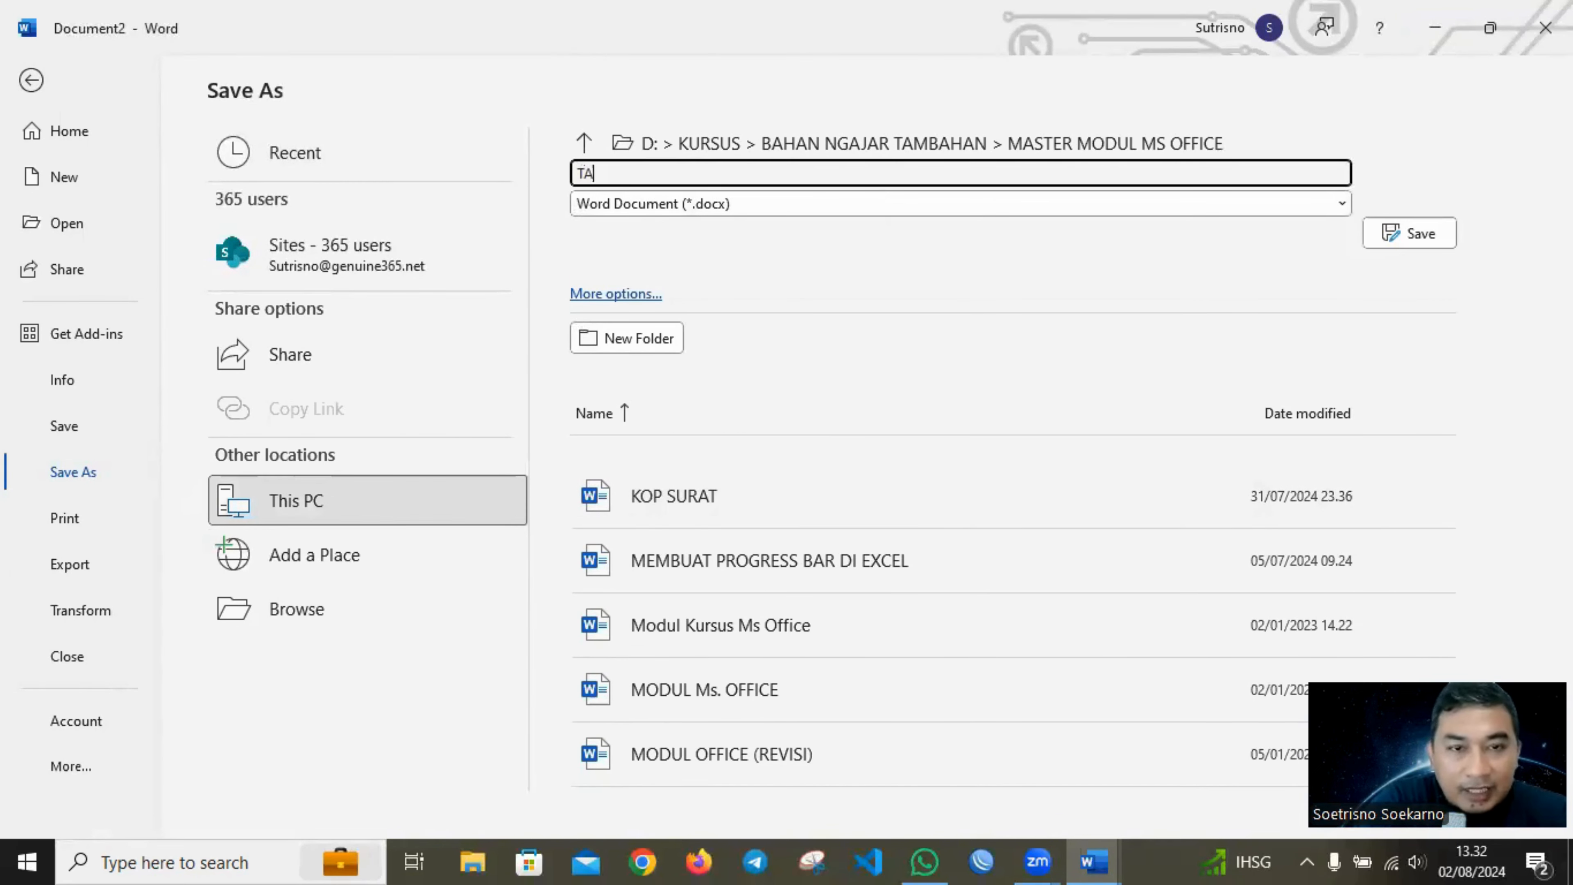
type("BEL MS WORD")
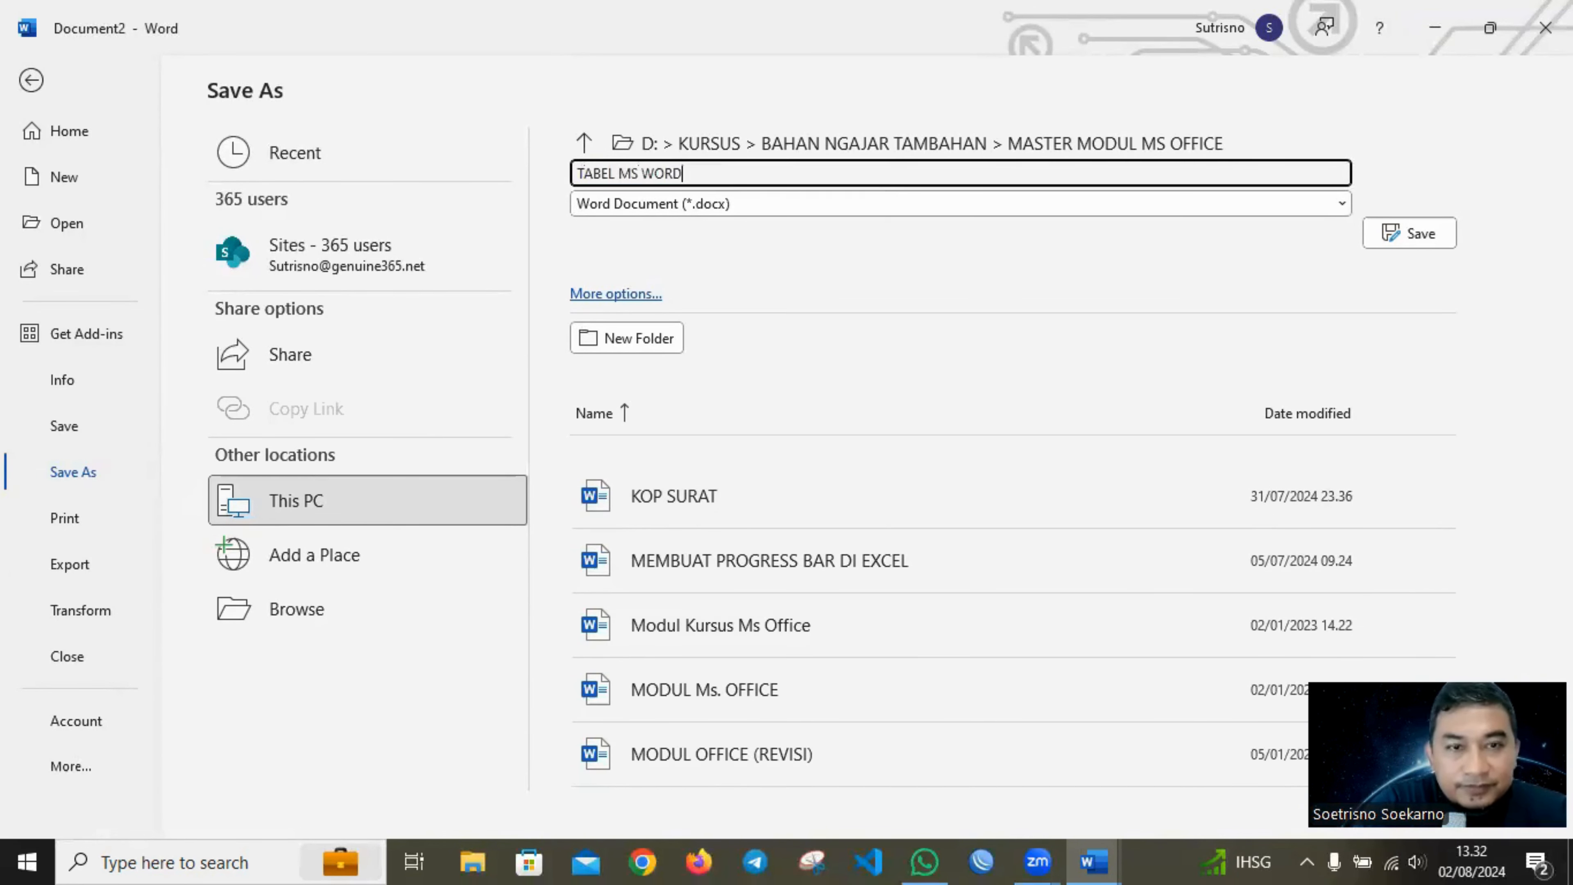
key("Return")
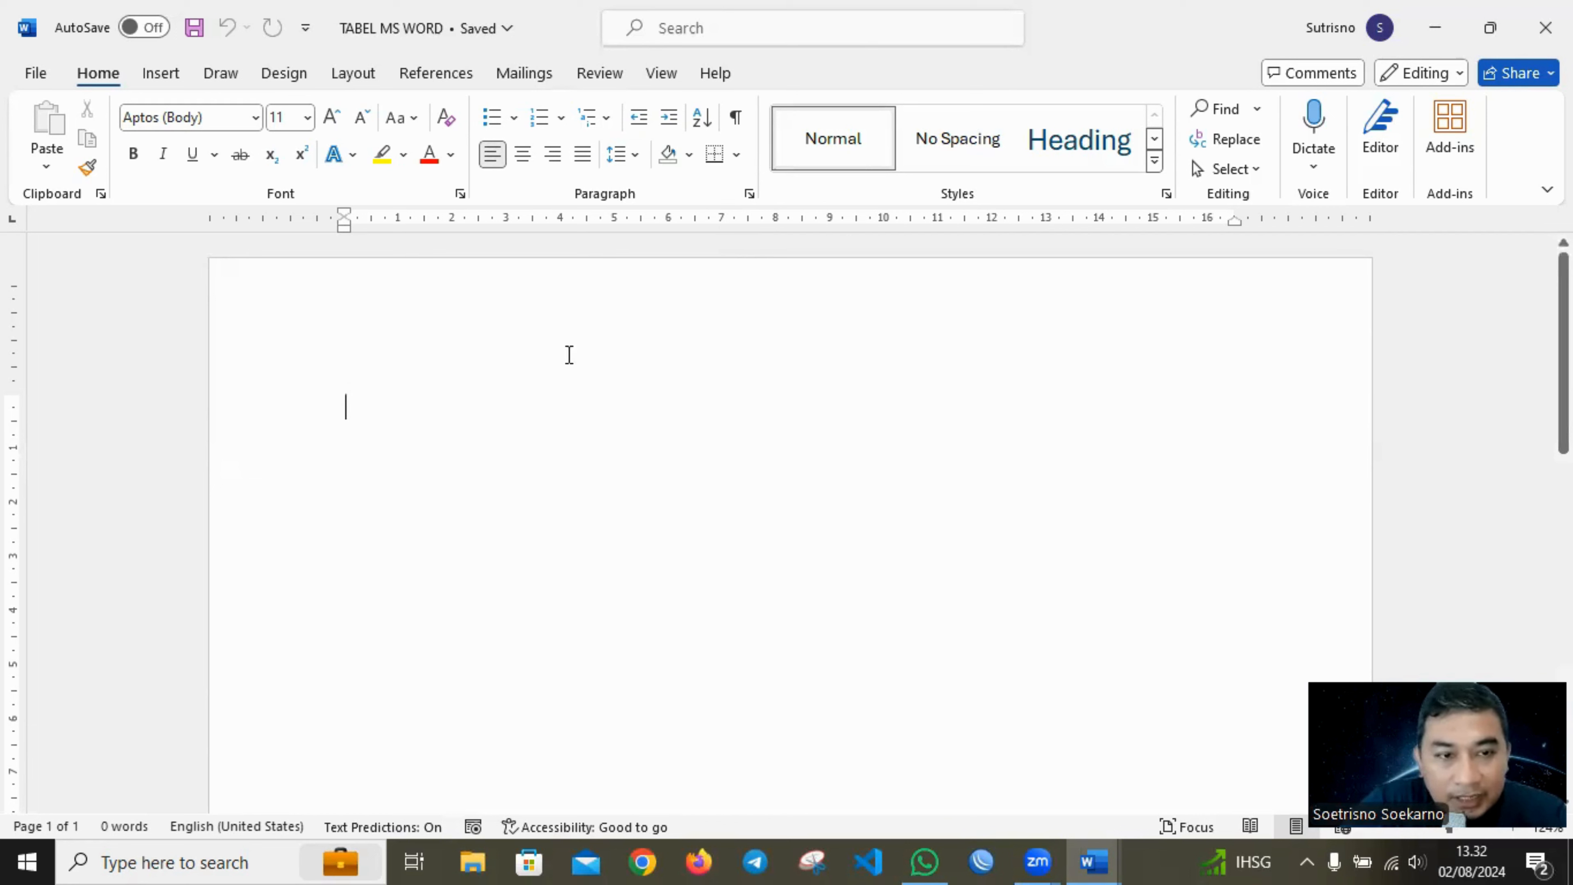
Write the title TABEL PENJUALAN on the first line and start a new line below it.
type("TABEL")
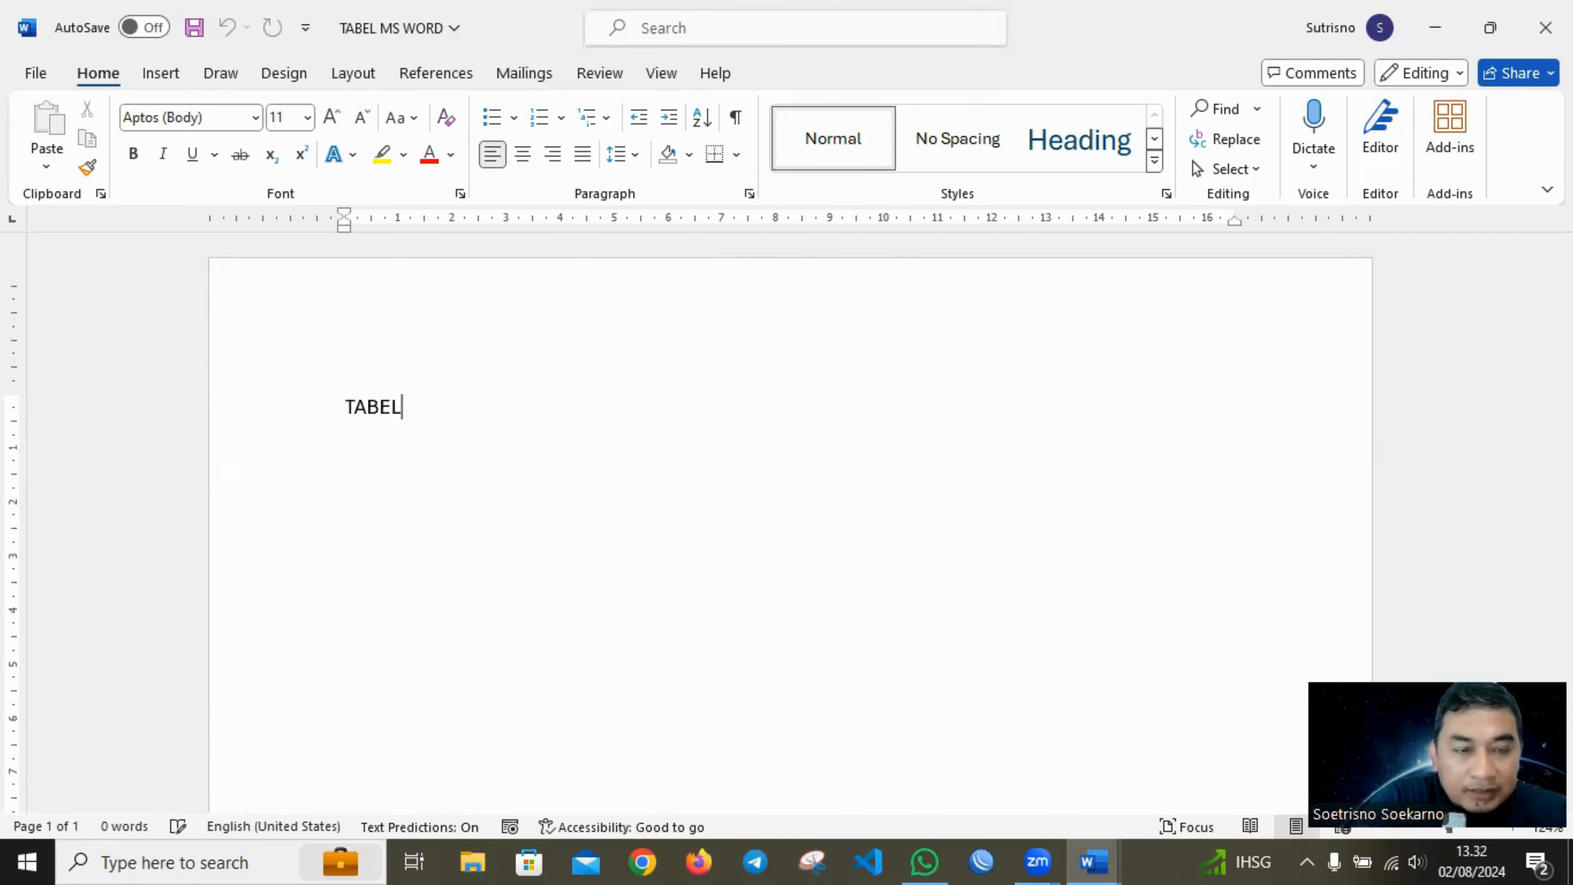
type(" PENJUALAN")
key("Return")
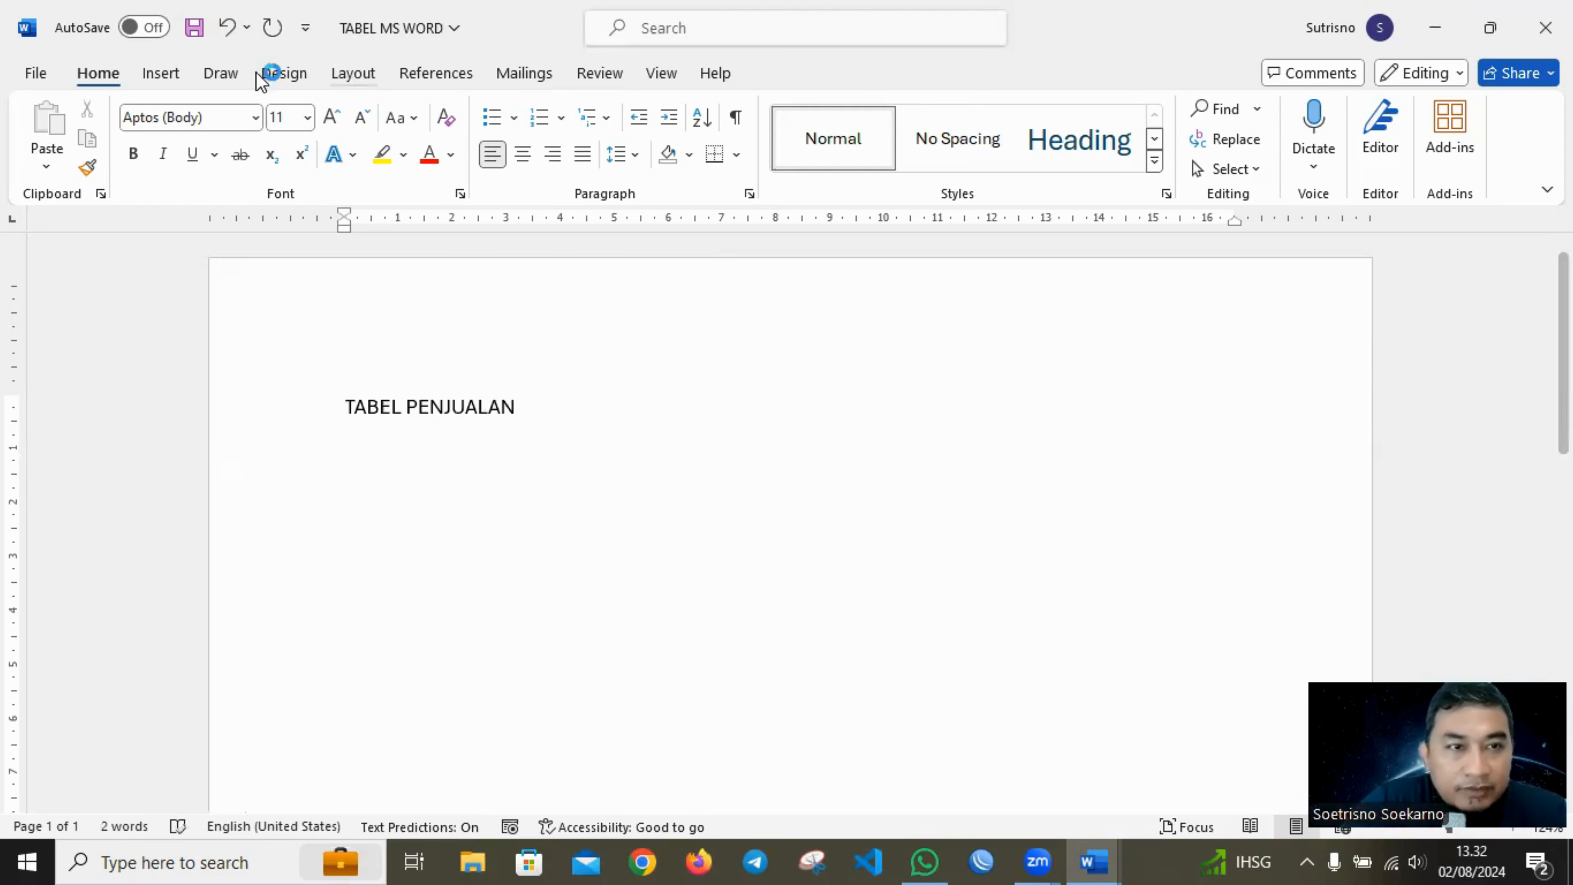
Insert a table with 5 columns and 6 rows below the title.
left_click(159, 86)
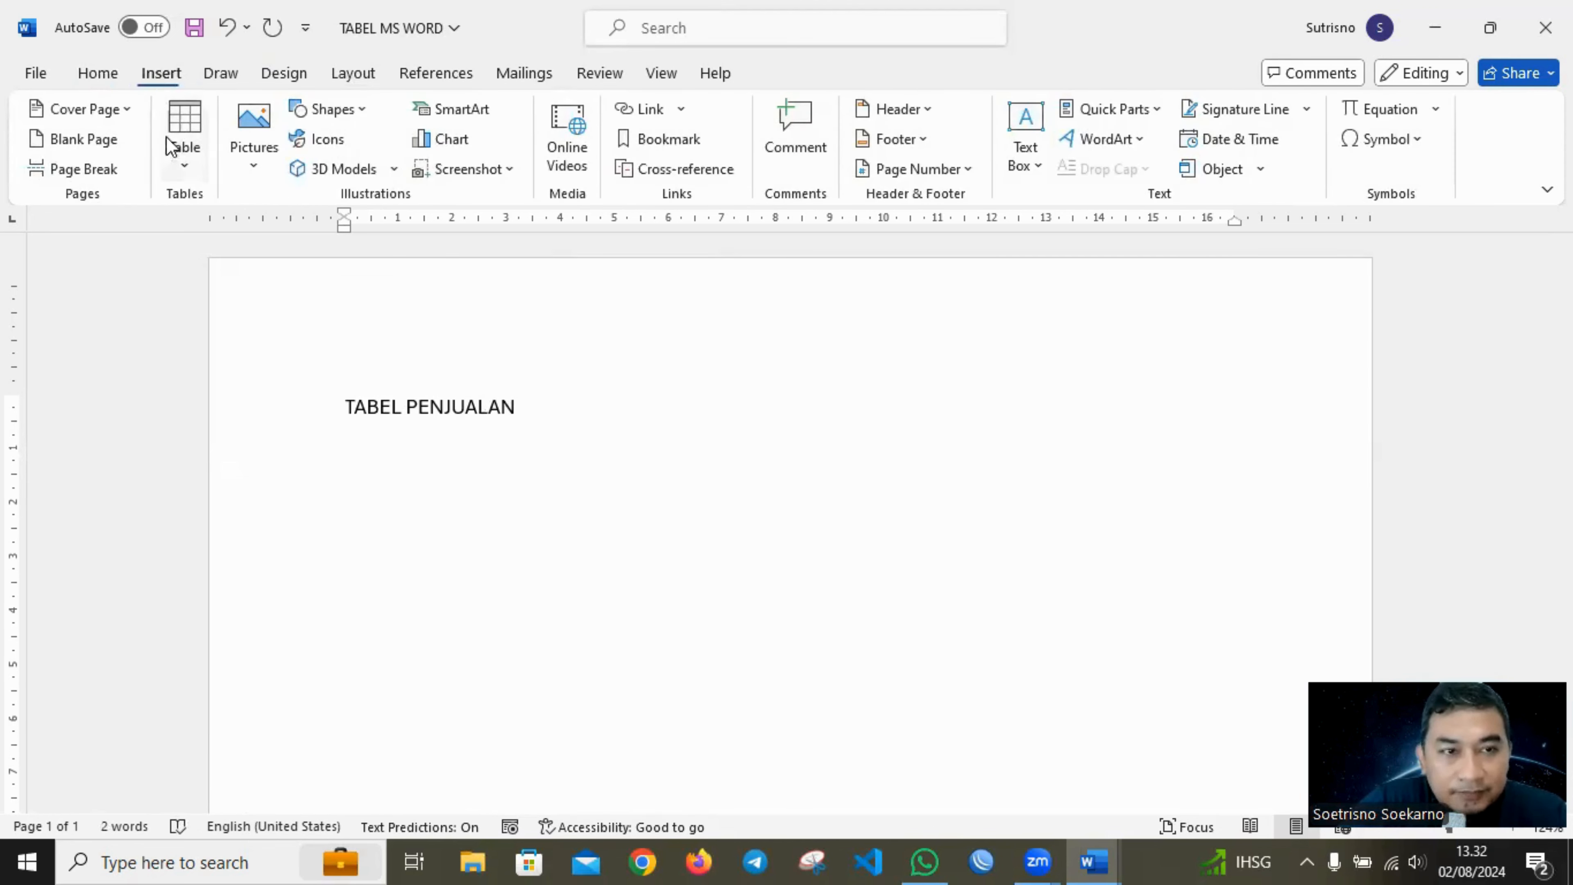
left_click(186, 168)
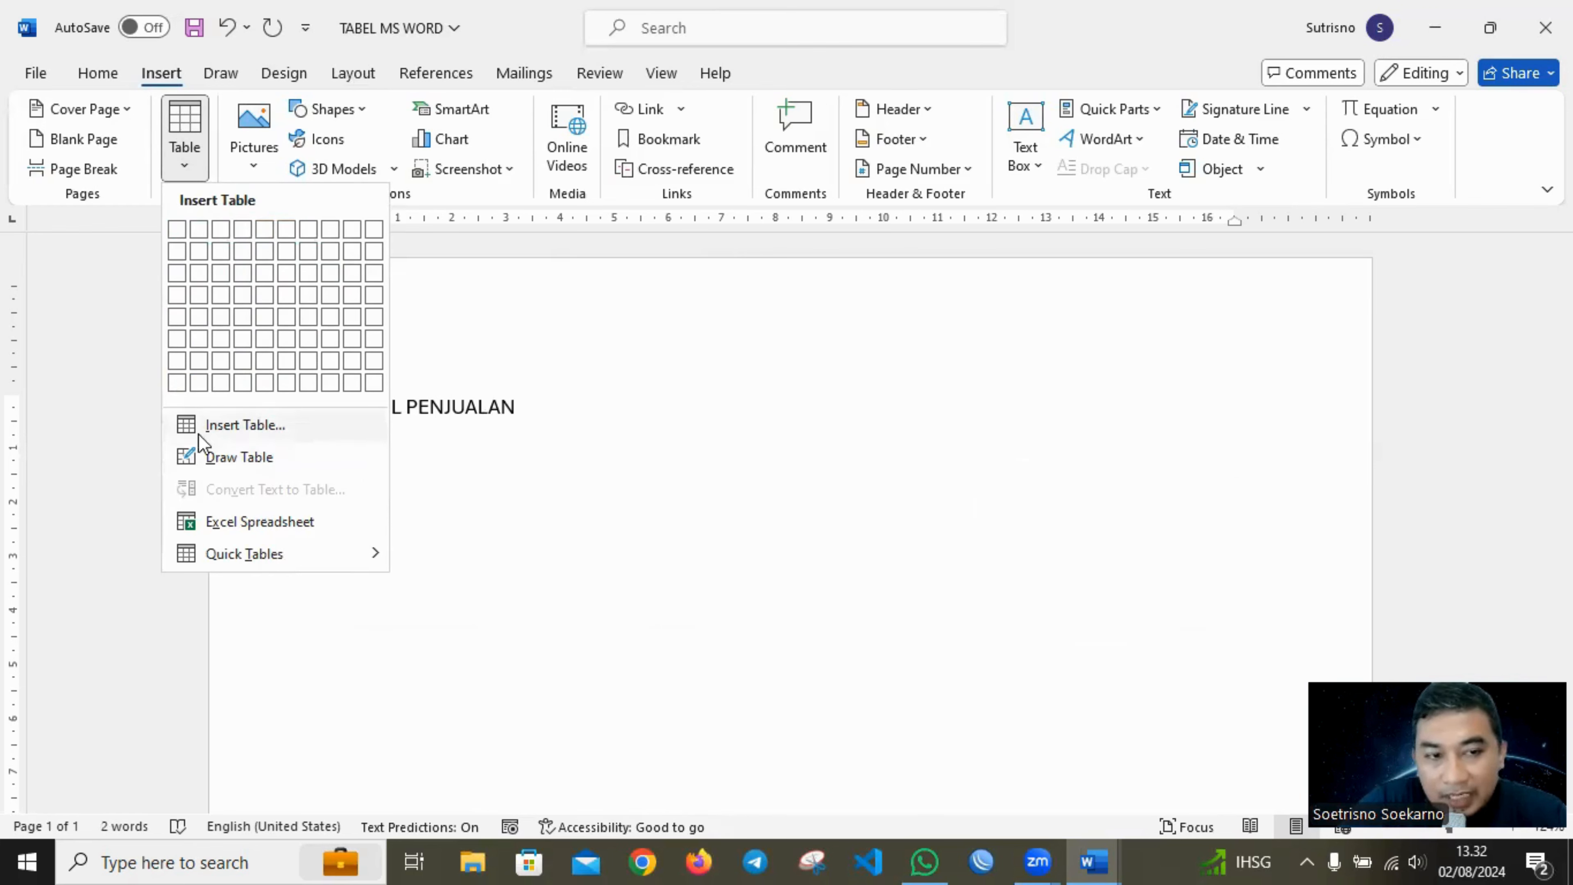
left_click(230, 427)
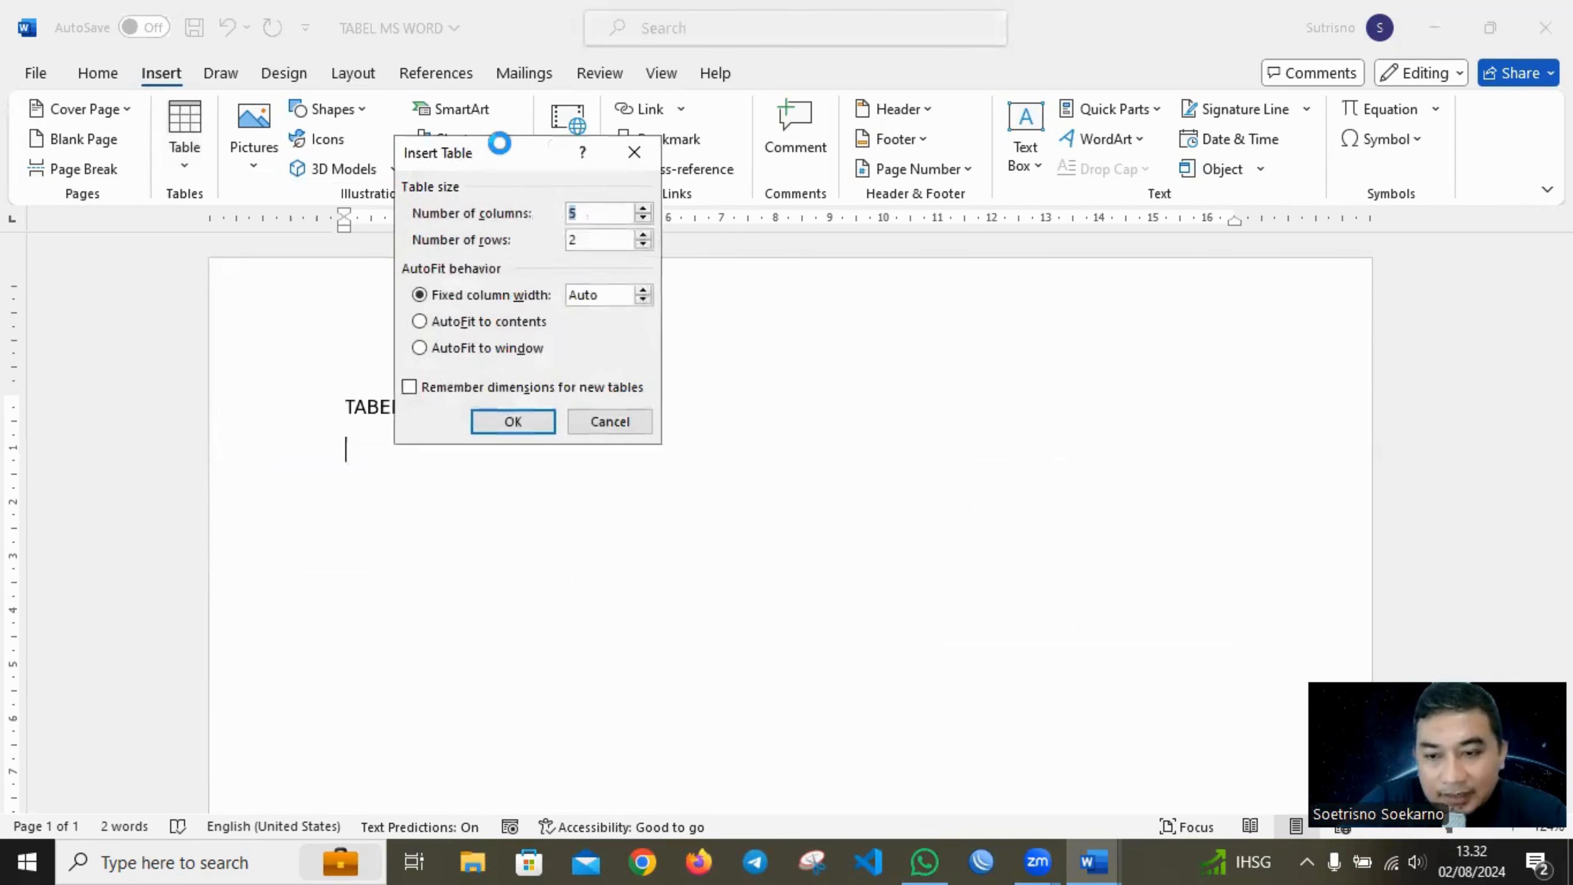
left_click_drag(499, 143, 767, 269)
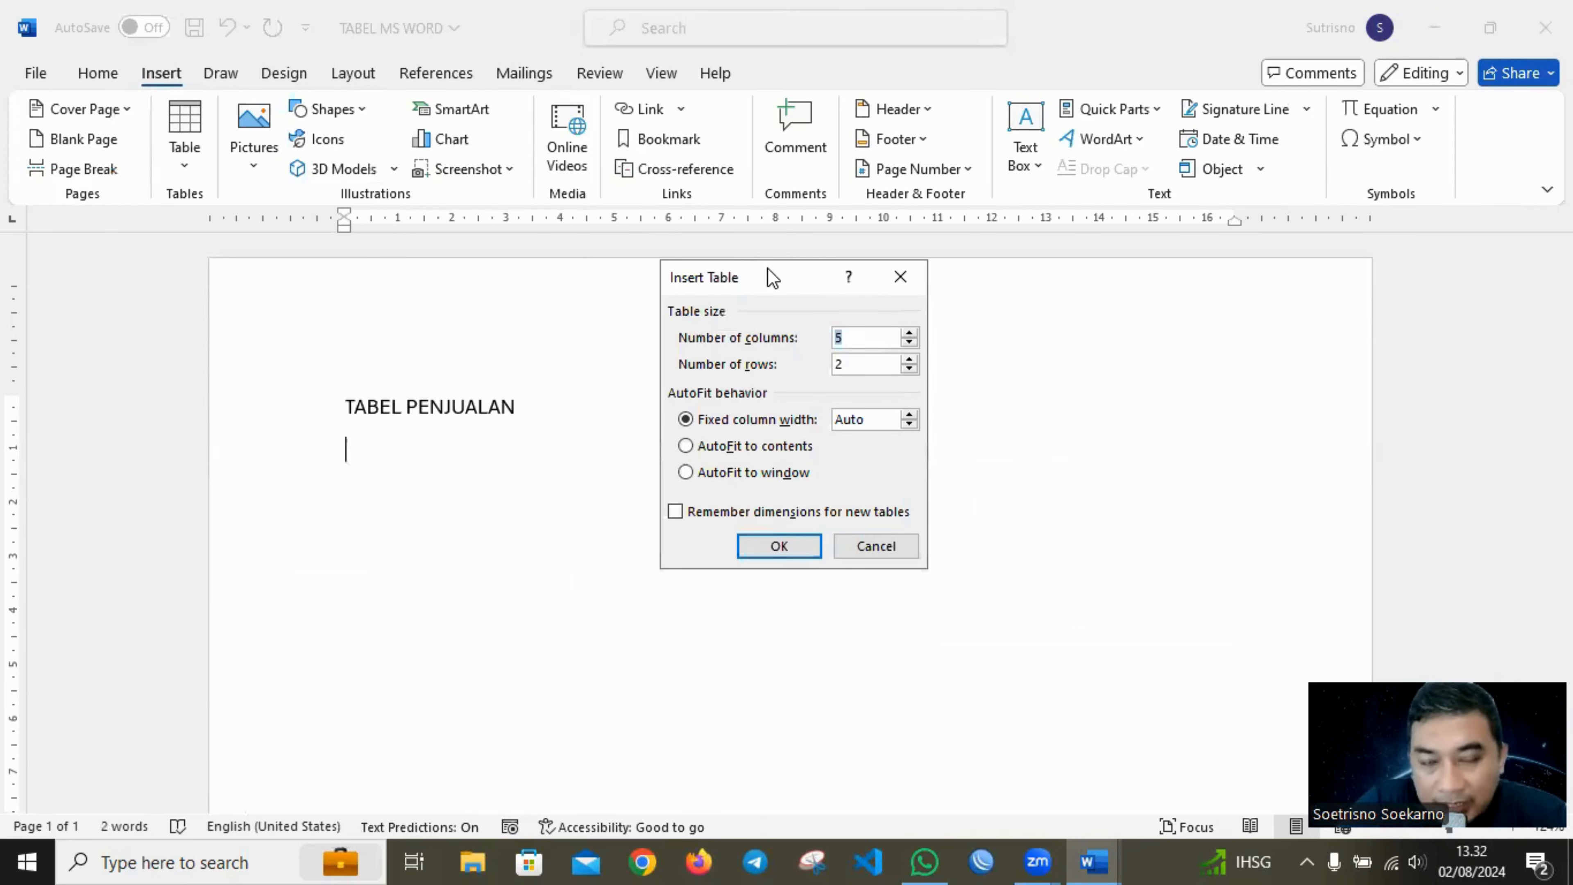
left_click(862, 339)
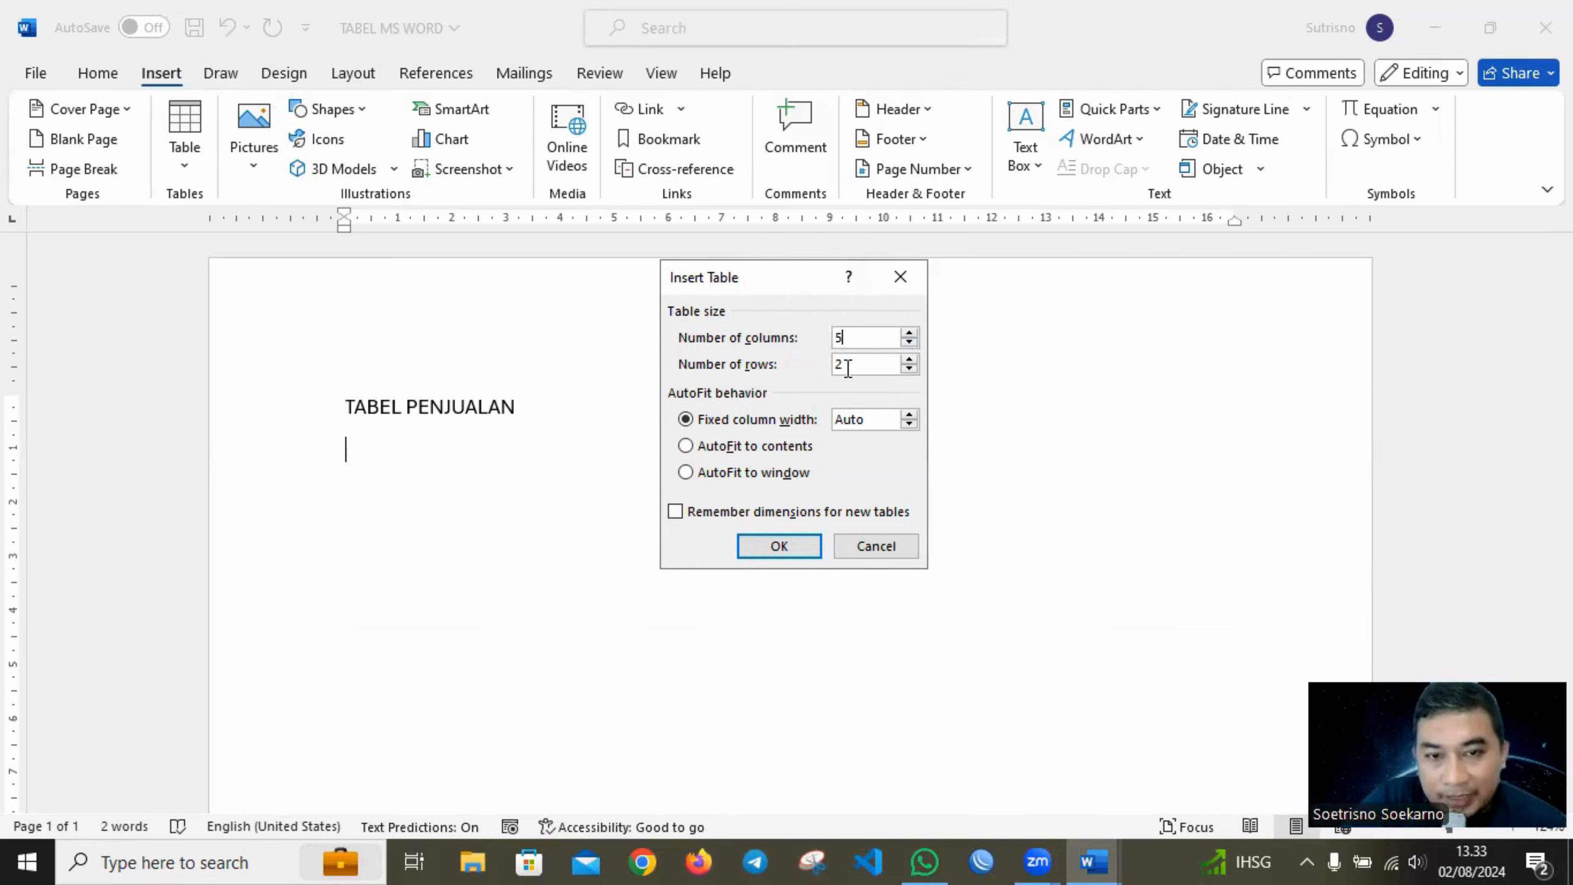
key("Tab")
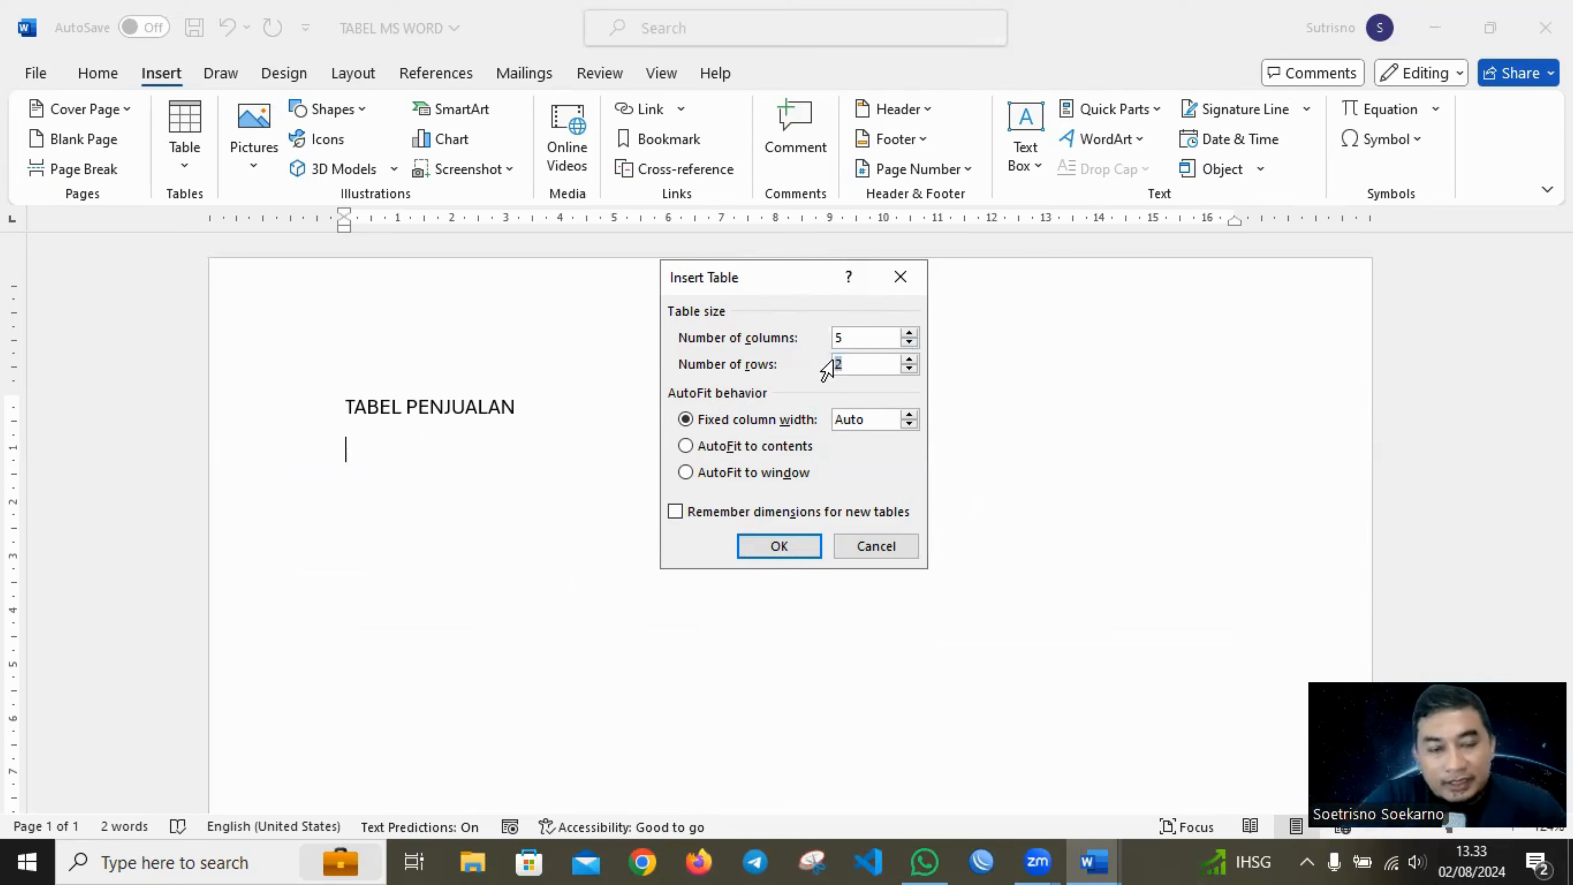
type("6")
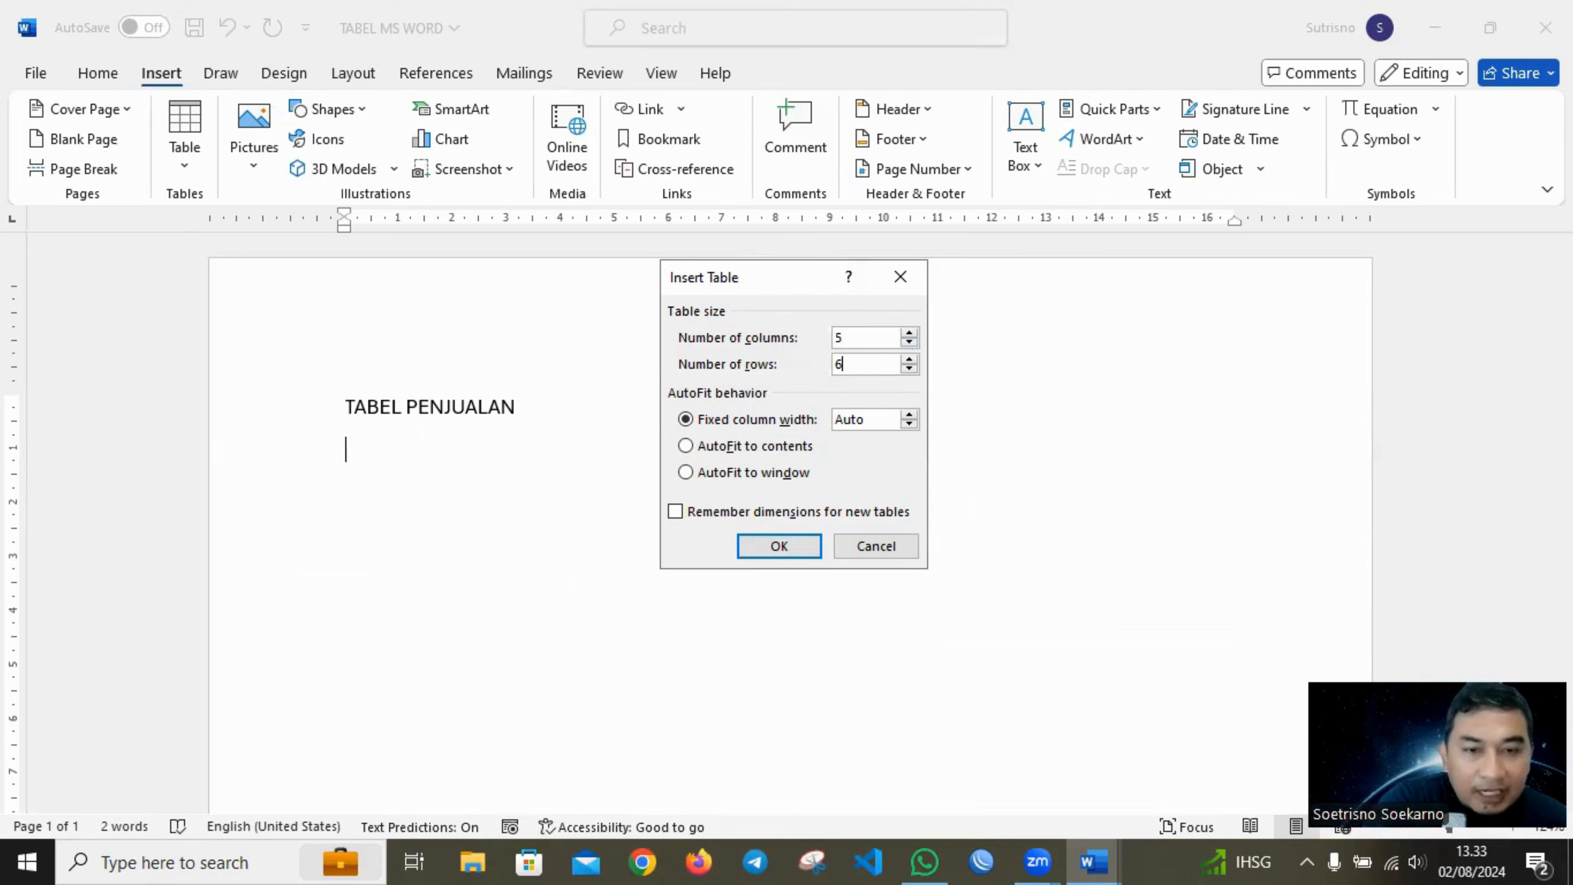
left_click(780, 546)
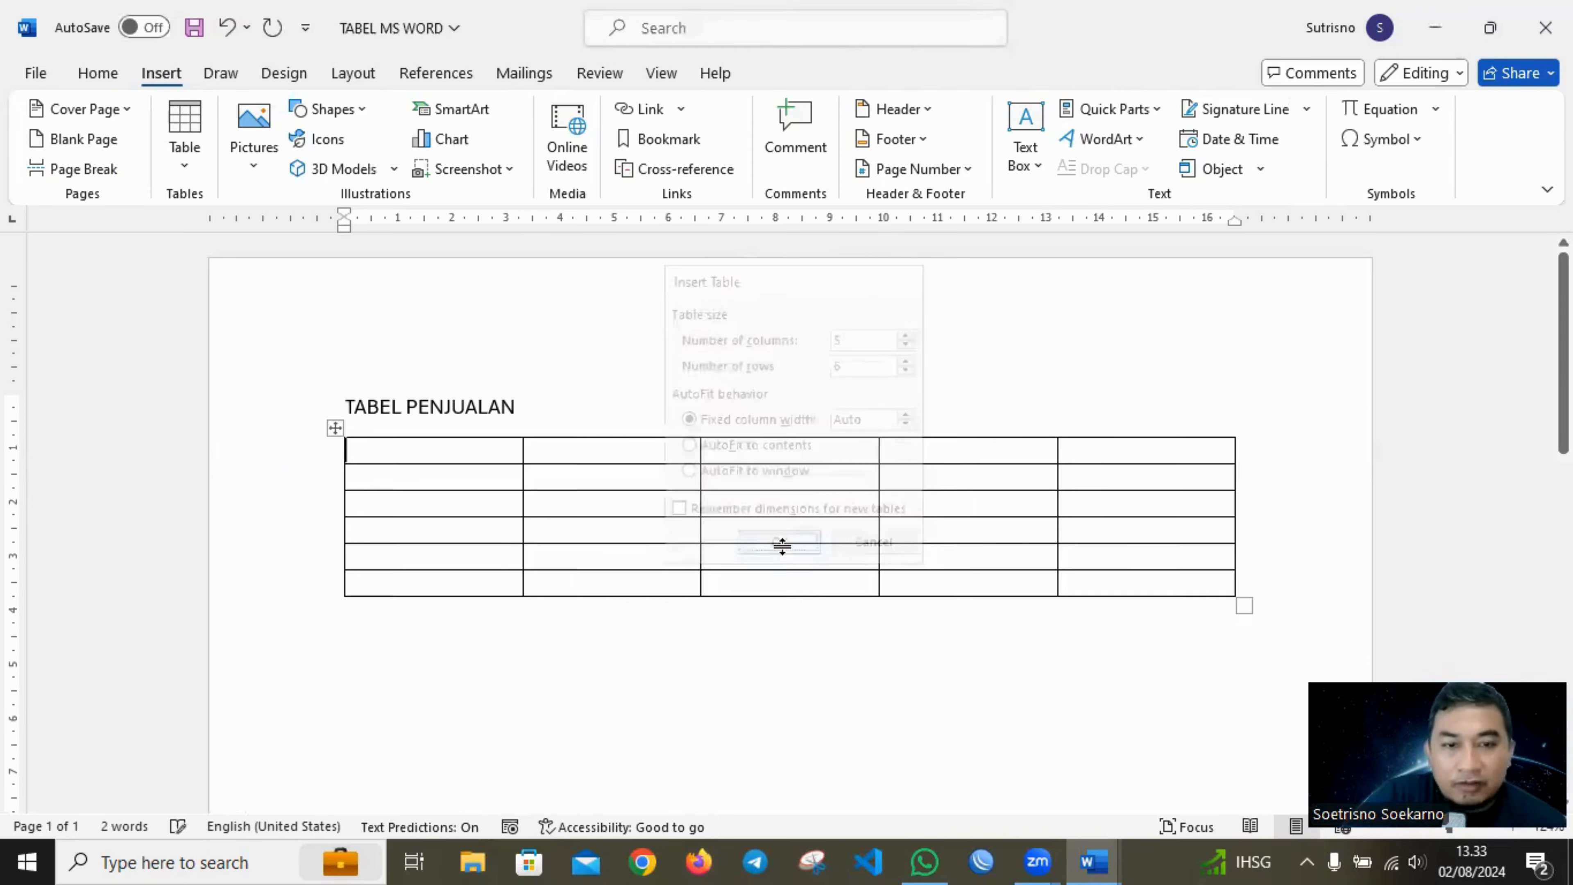
Highlight the table's five columns one after another and its first row to examine the table's structure.
left_click_drag(454, 450, 458, 601)
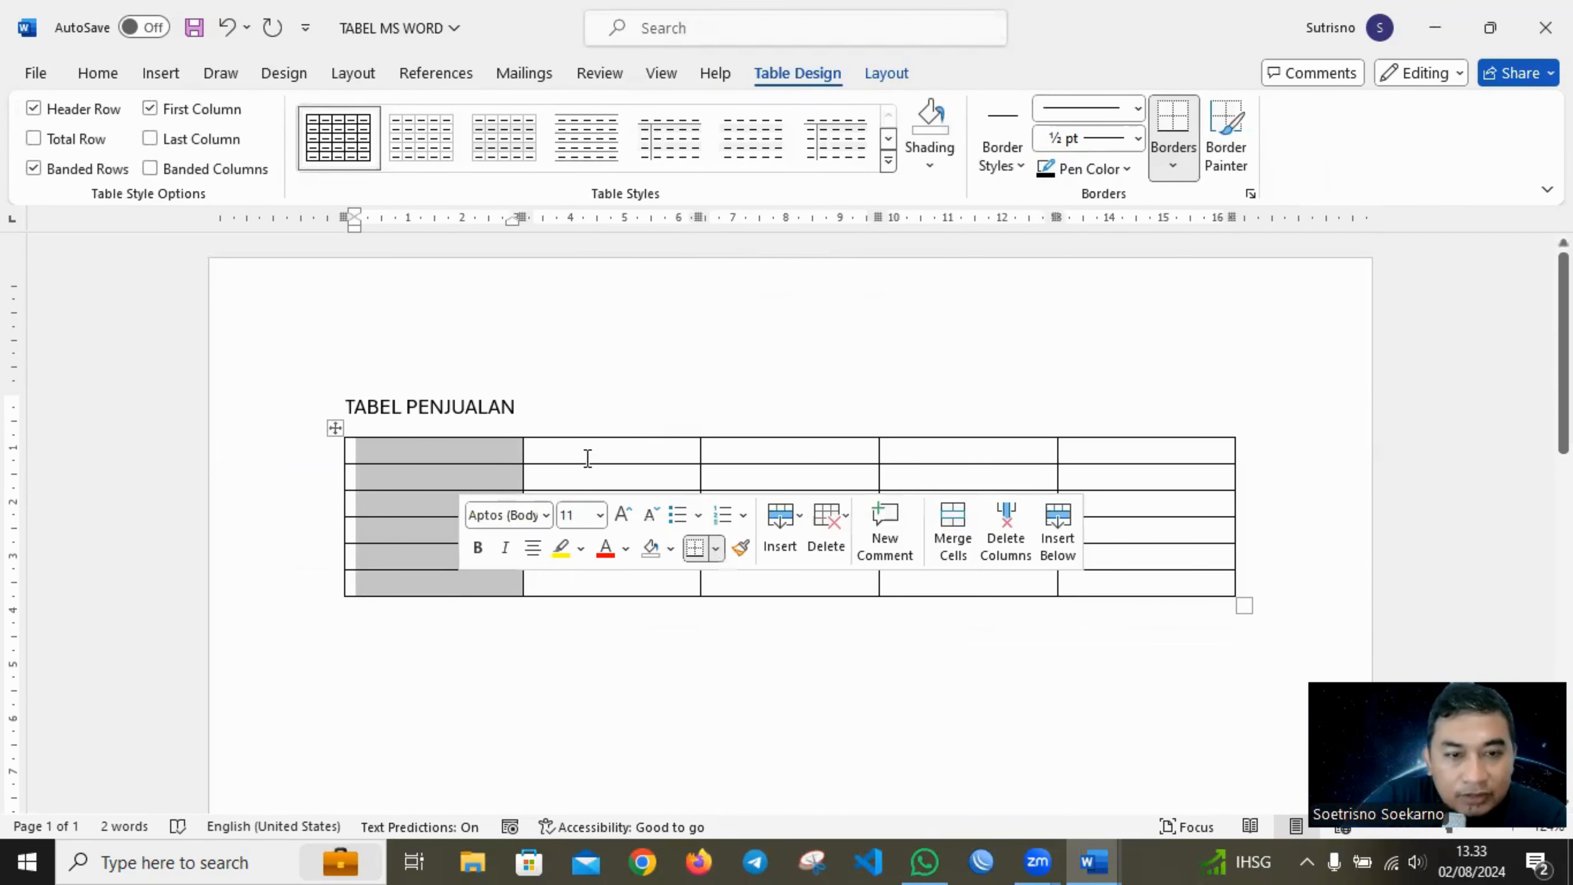
left_click_drag(589, 458, 604, 598)
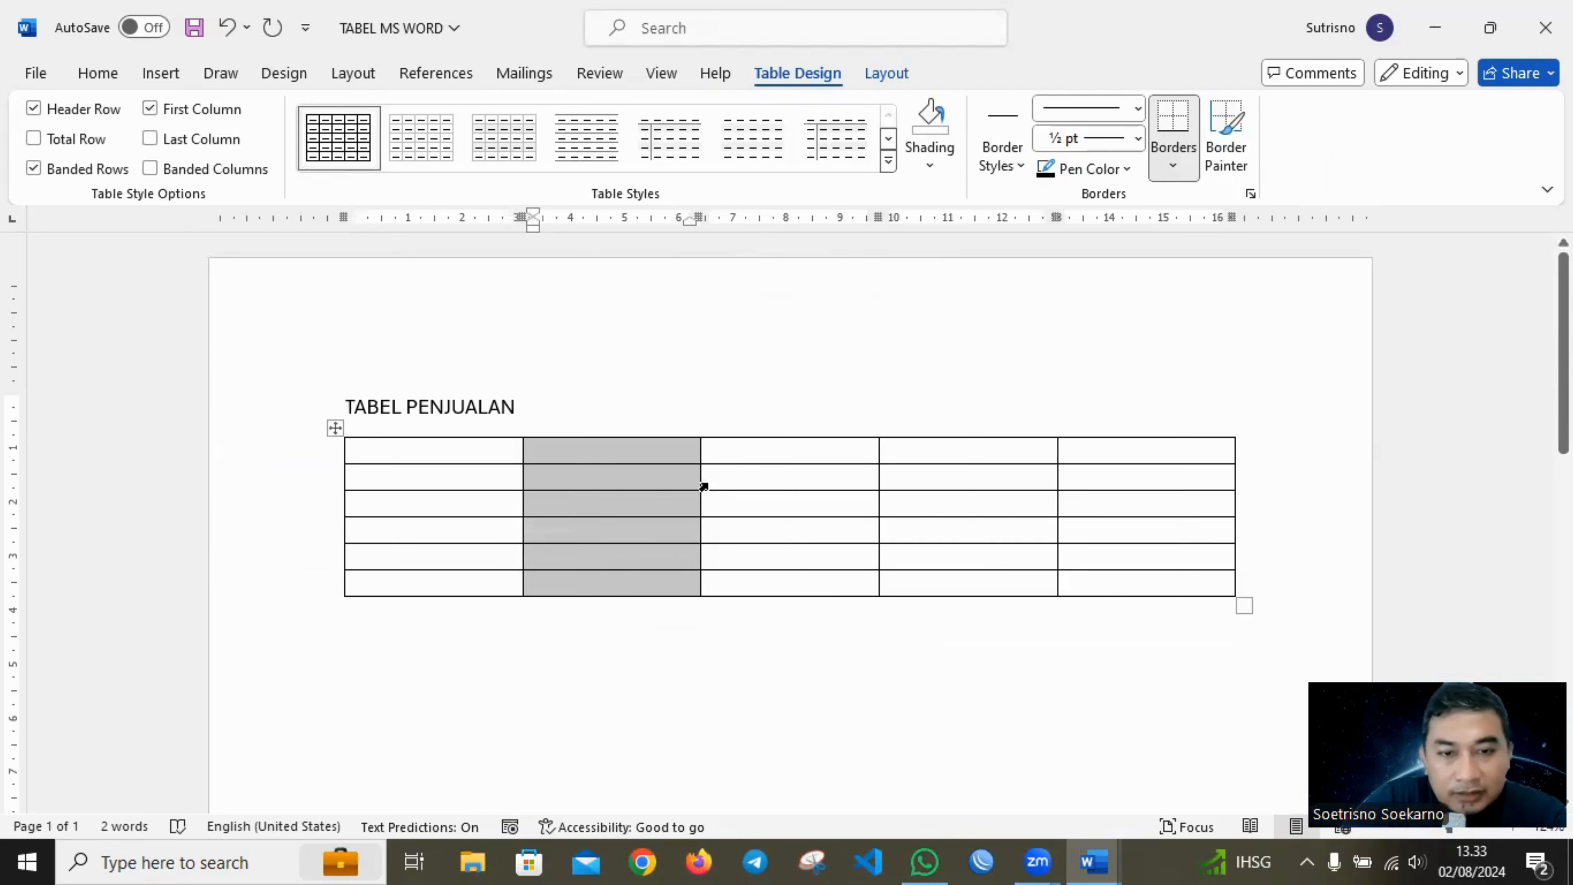
left_click_drag(764, 451, 791, 579)
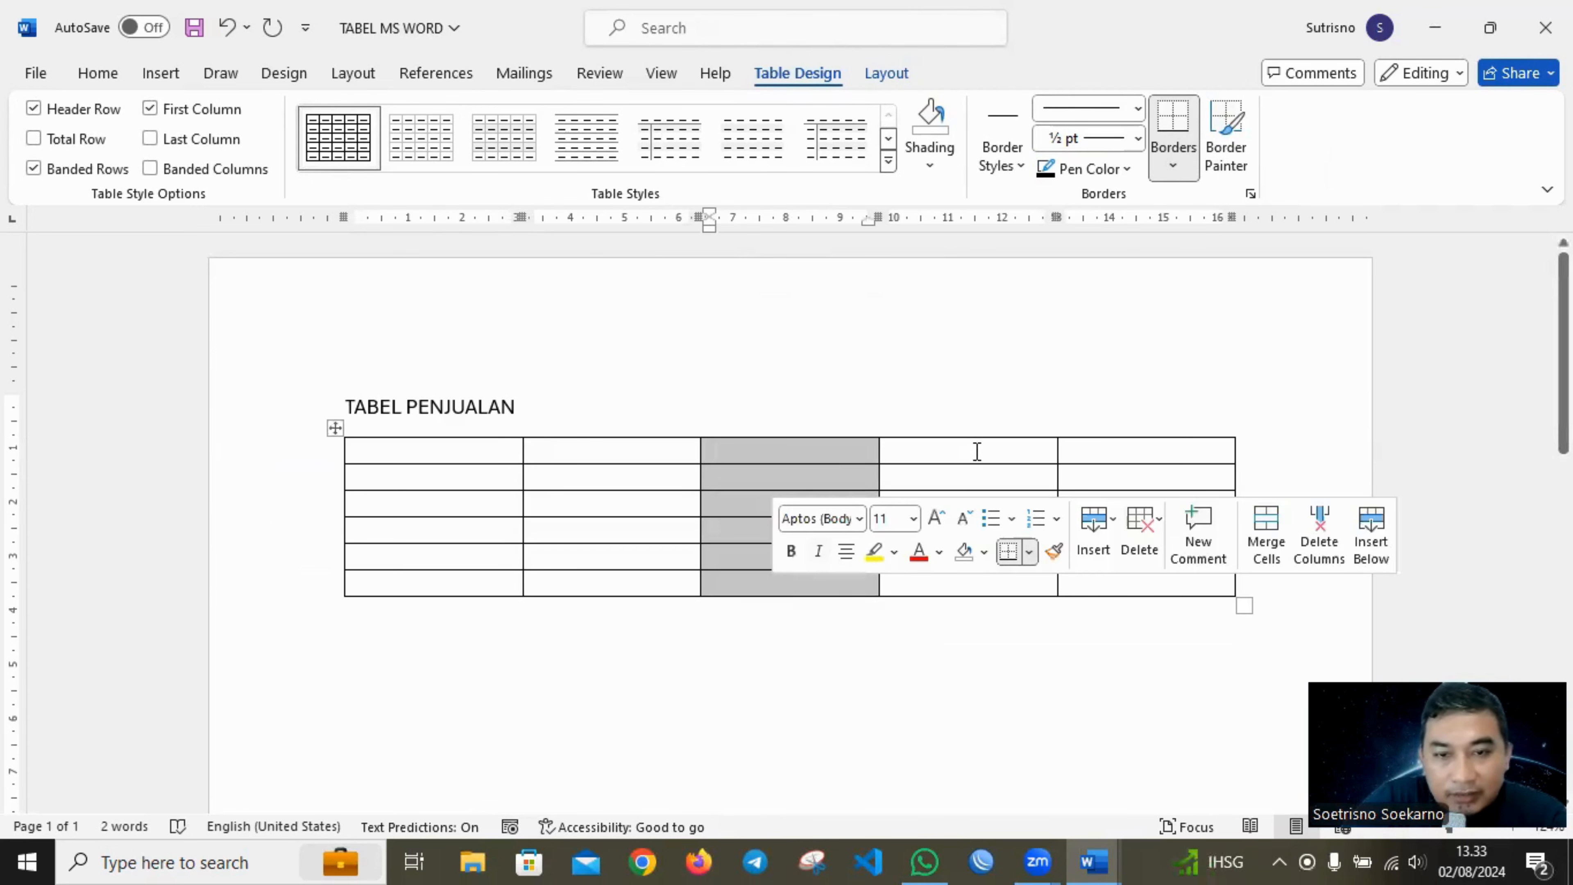
left_click_drag(977, 451, 984, 597)
left_click_drag(1142, 457, 1138, 593)
left_click_drag(422, 451, 1129, 446)
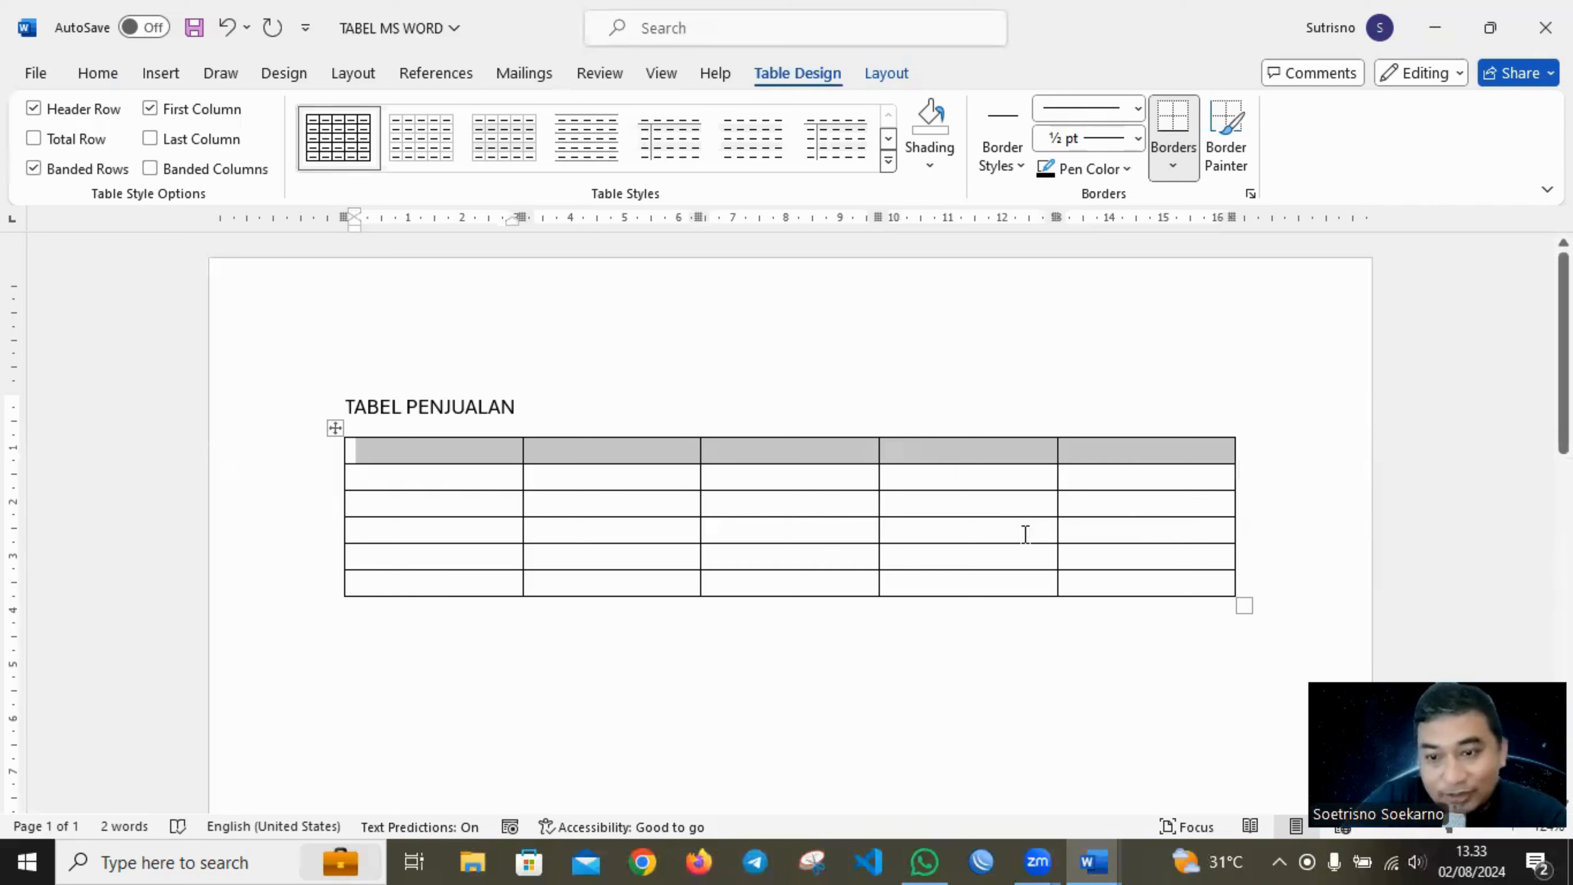
left_click(779, 408)
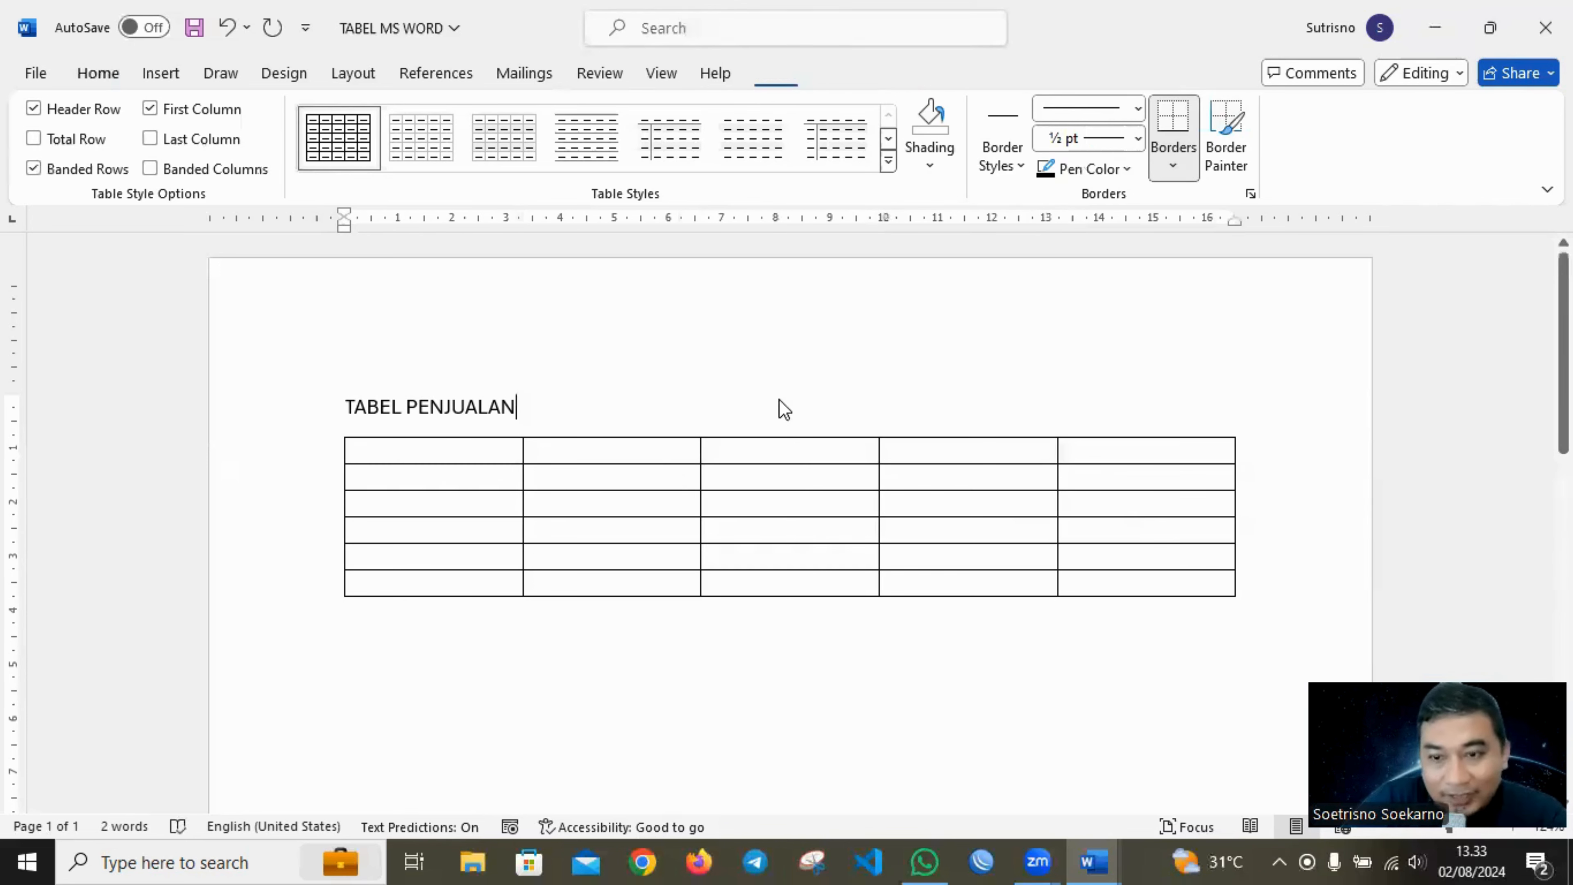
Fill the table's first row with the column headings NO, NAMA BARANG, QTY, HARGA SATUAN and TOTAL.
left_click(389, 455)
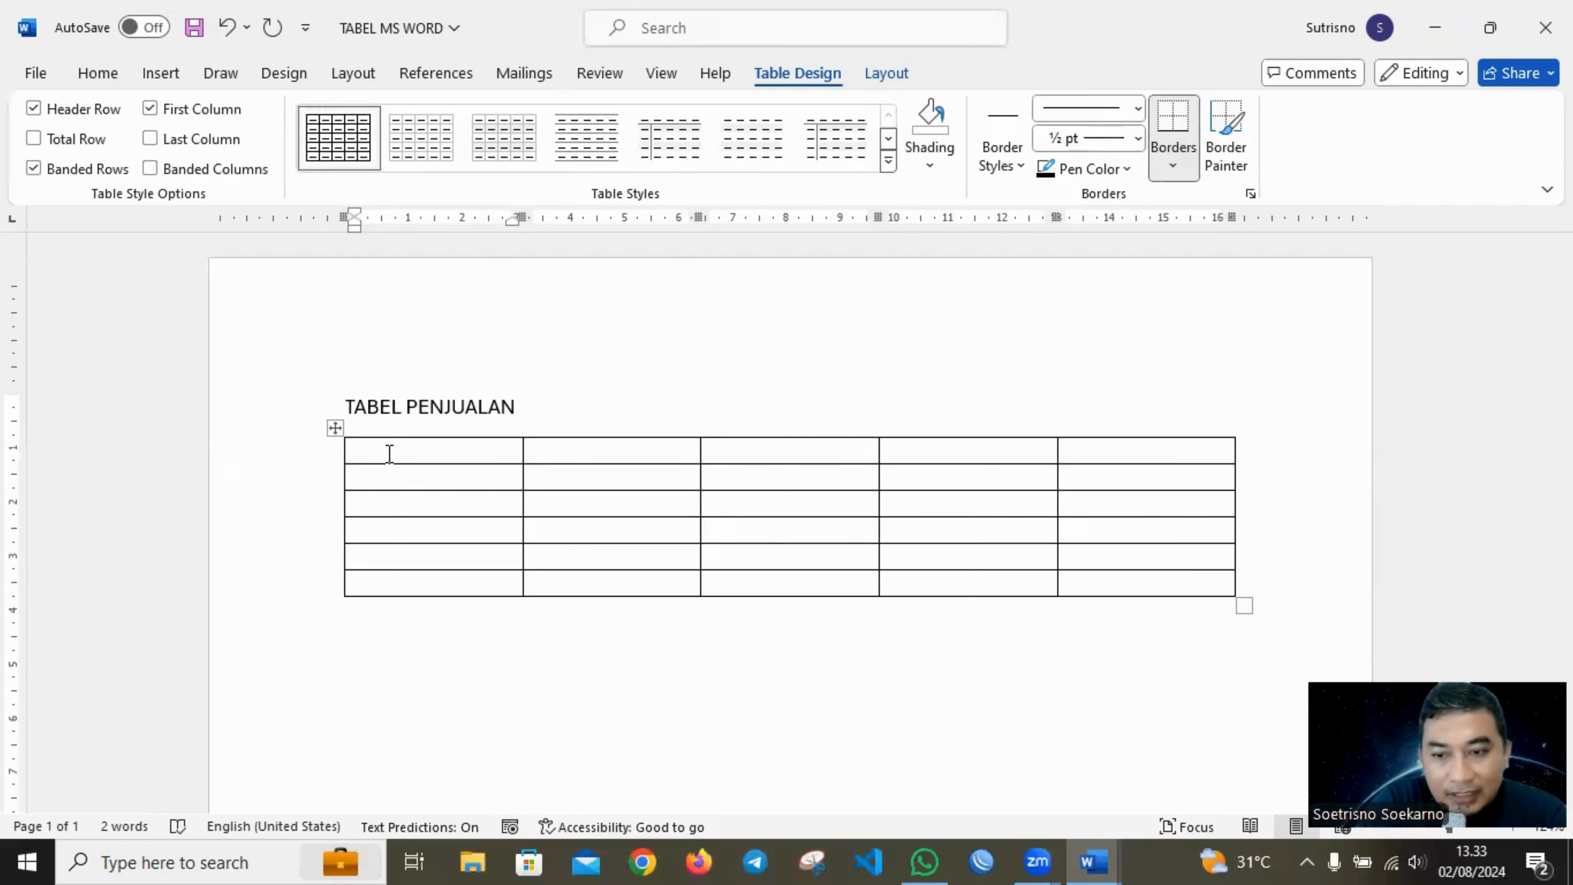
type("n")
key("BackSpace")
type("NO")
key("Tab")
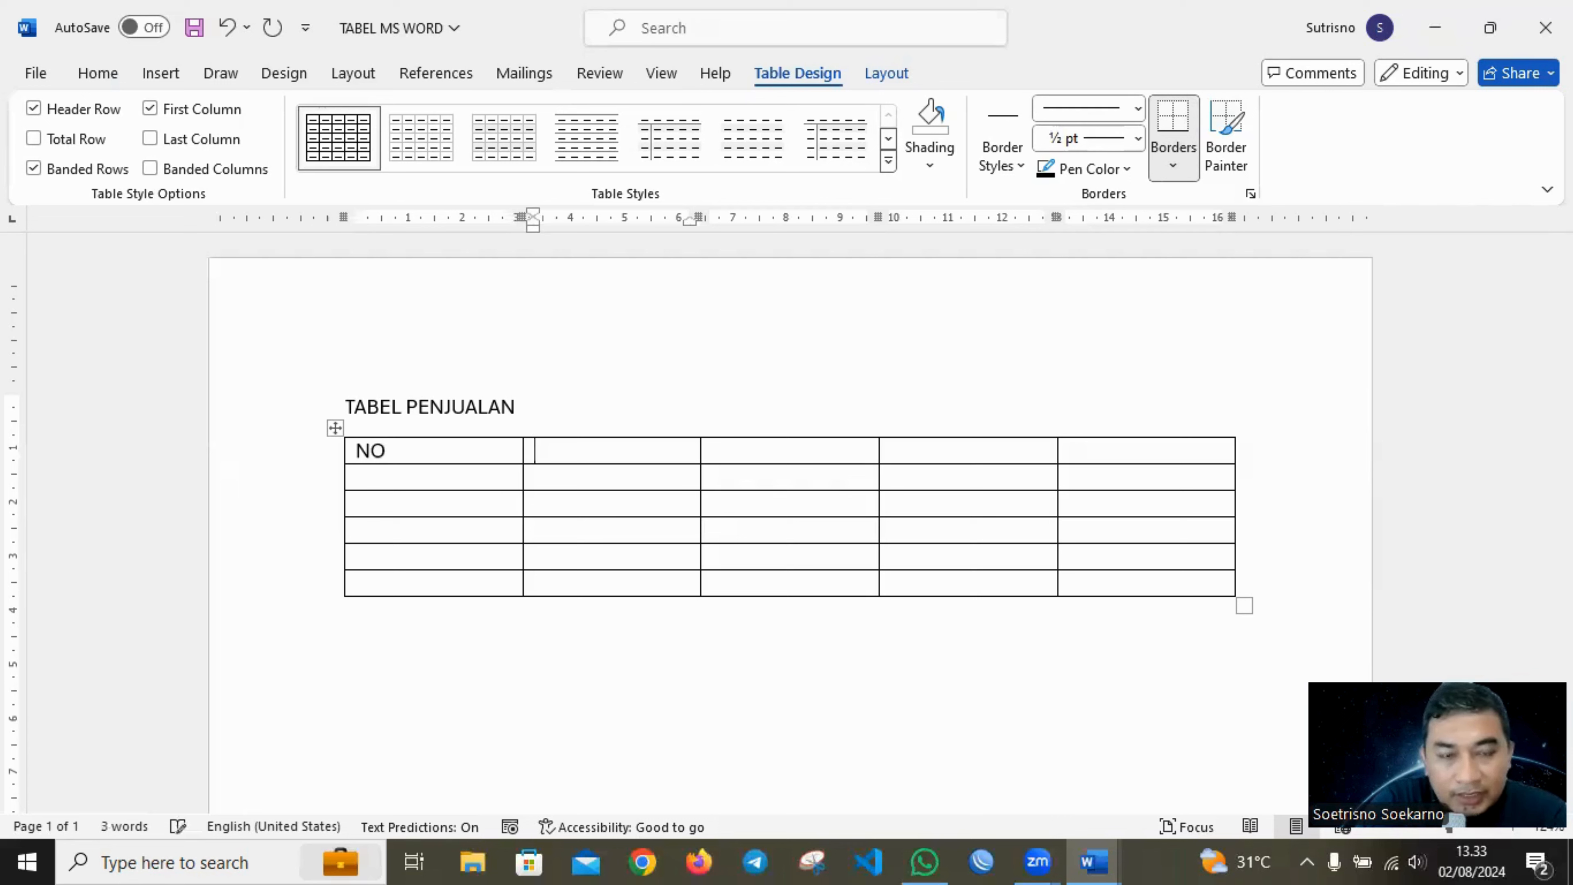
type("NAMA")
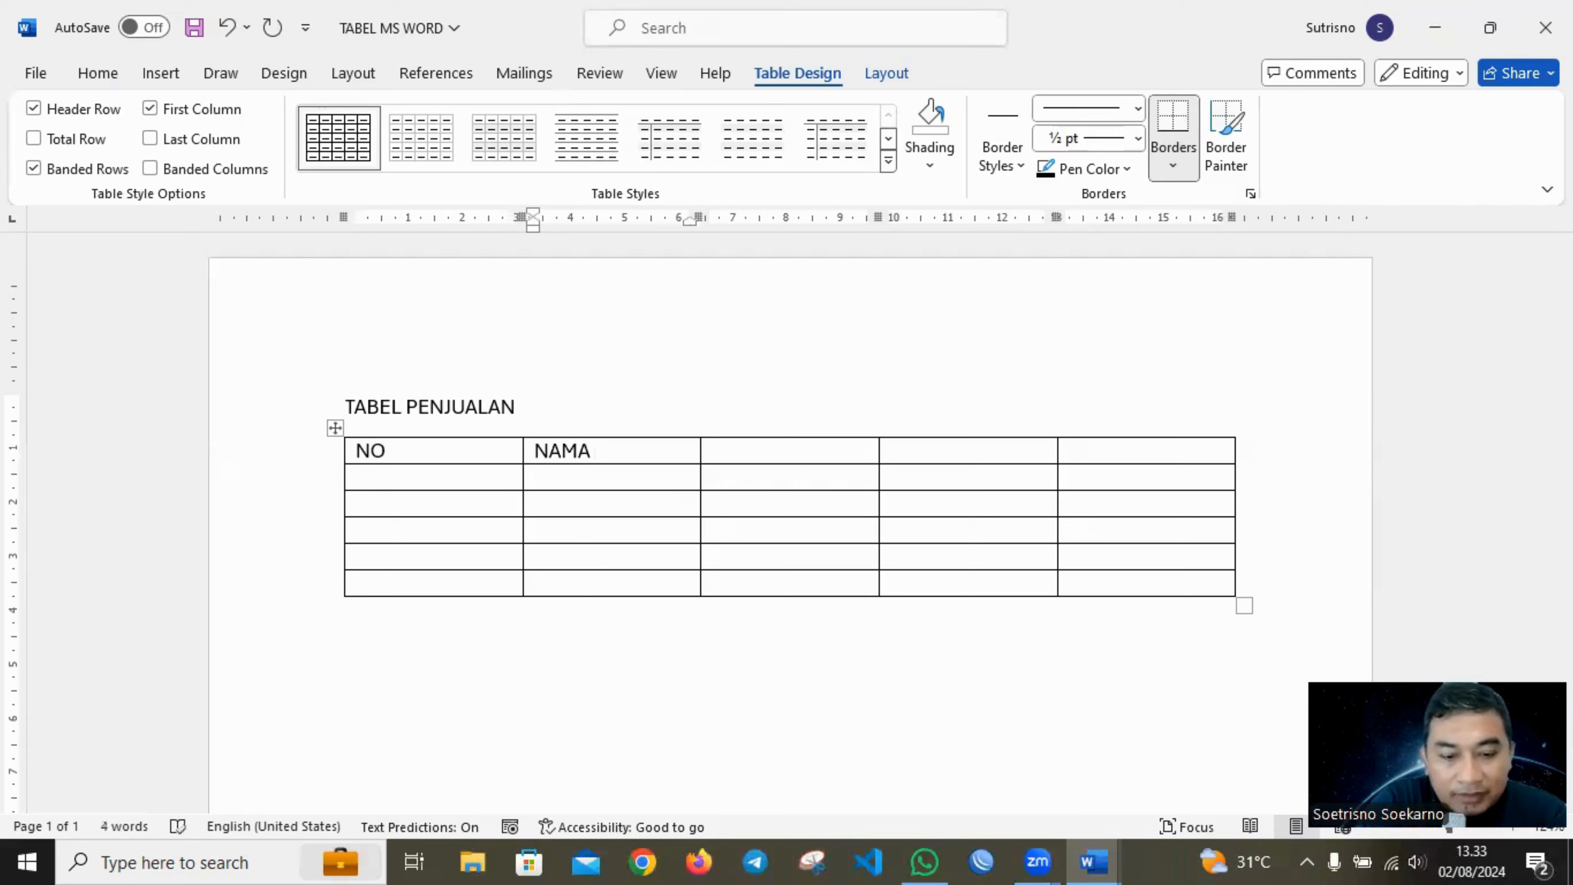
type(" BARANG")
key("Tab")
type("QY")
key("BackSpace")
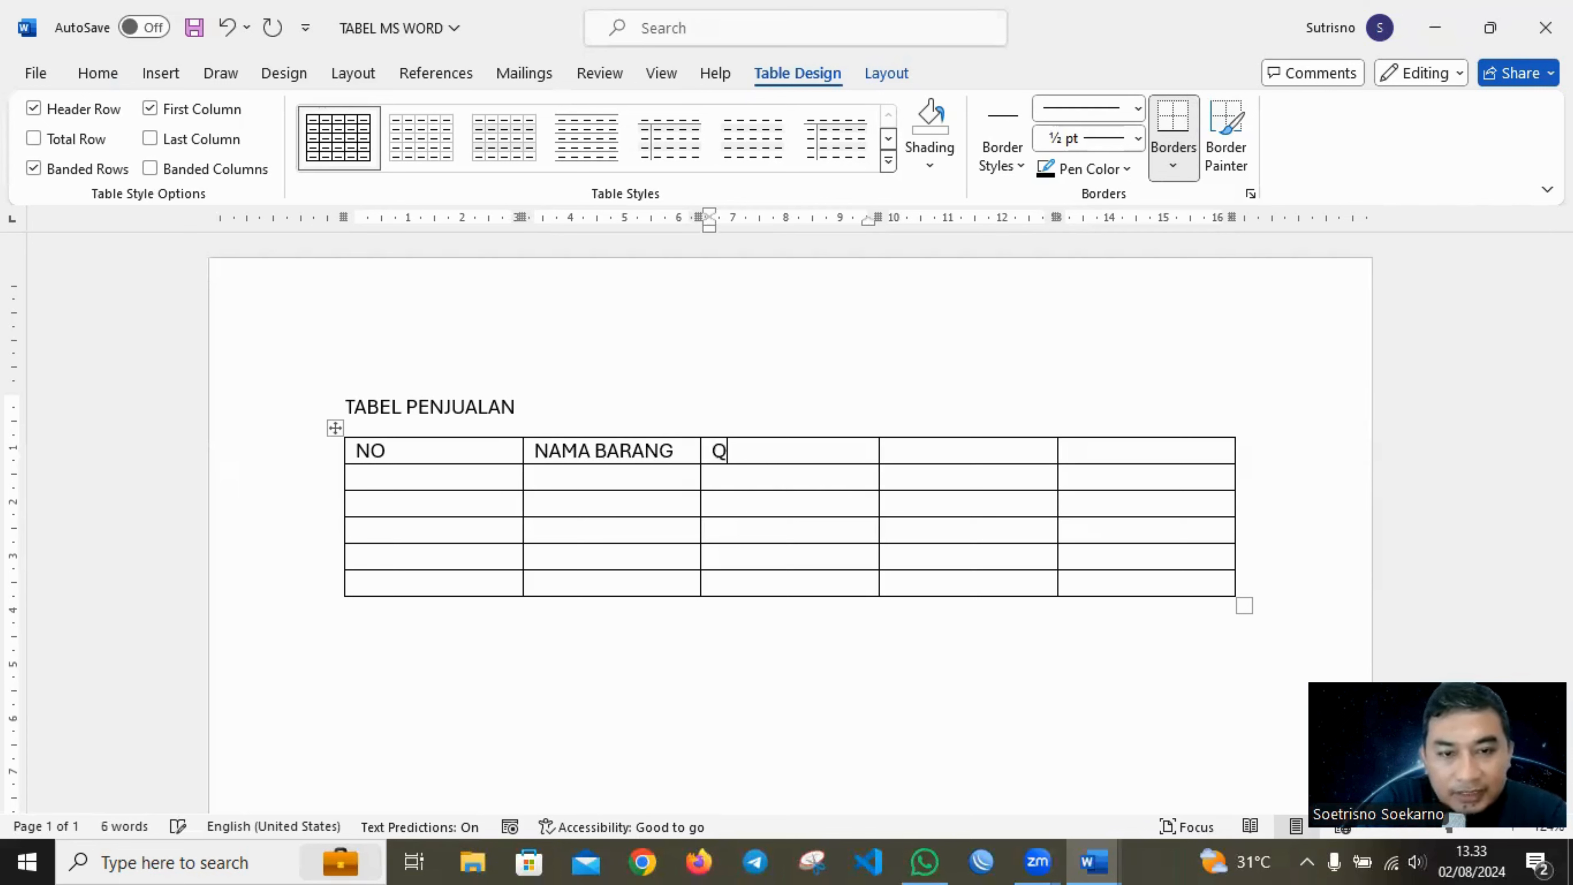
type("TY")
key("Tab")
type("HARGA")
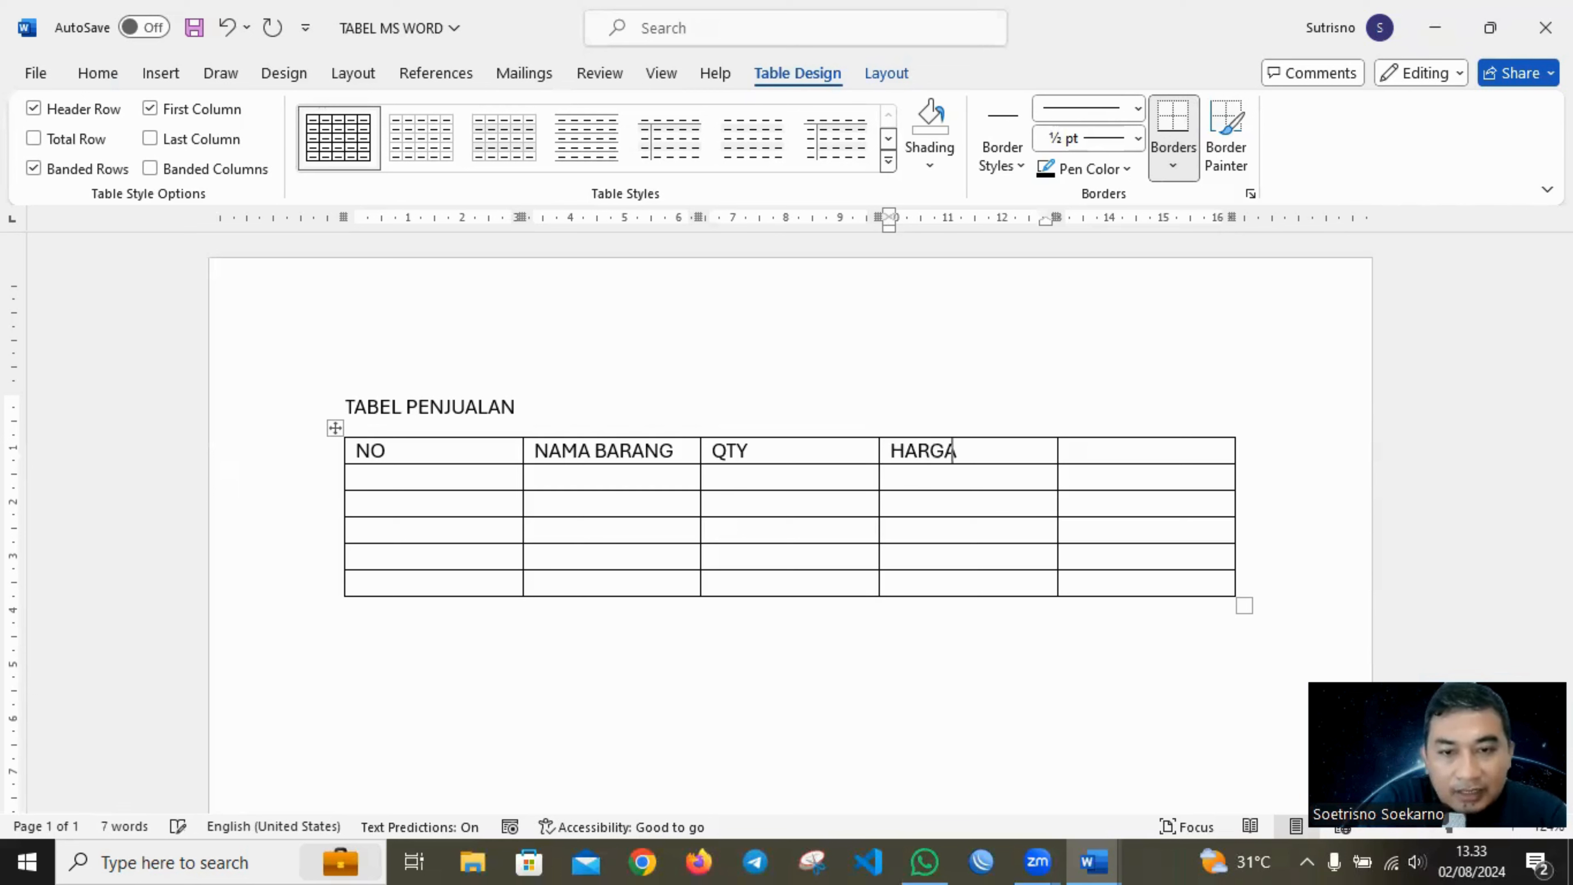
type(" SATUAN")
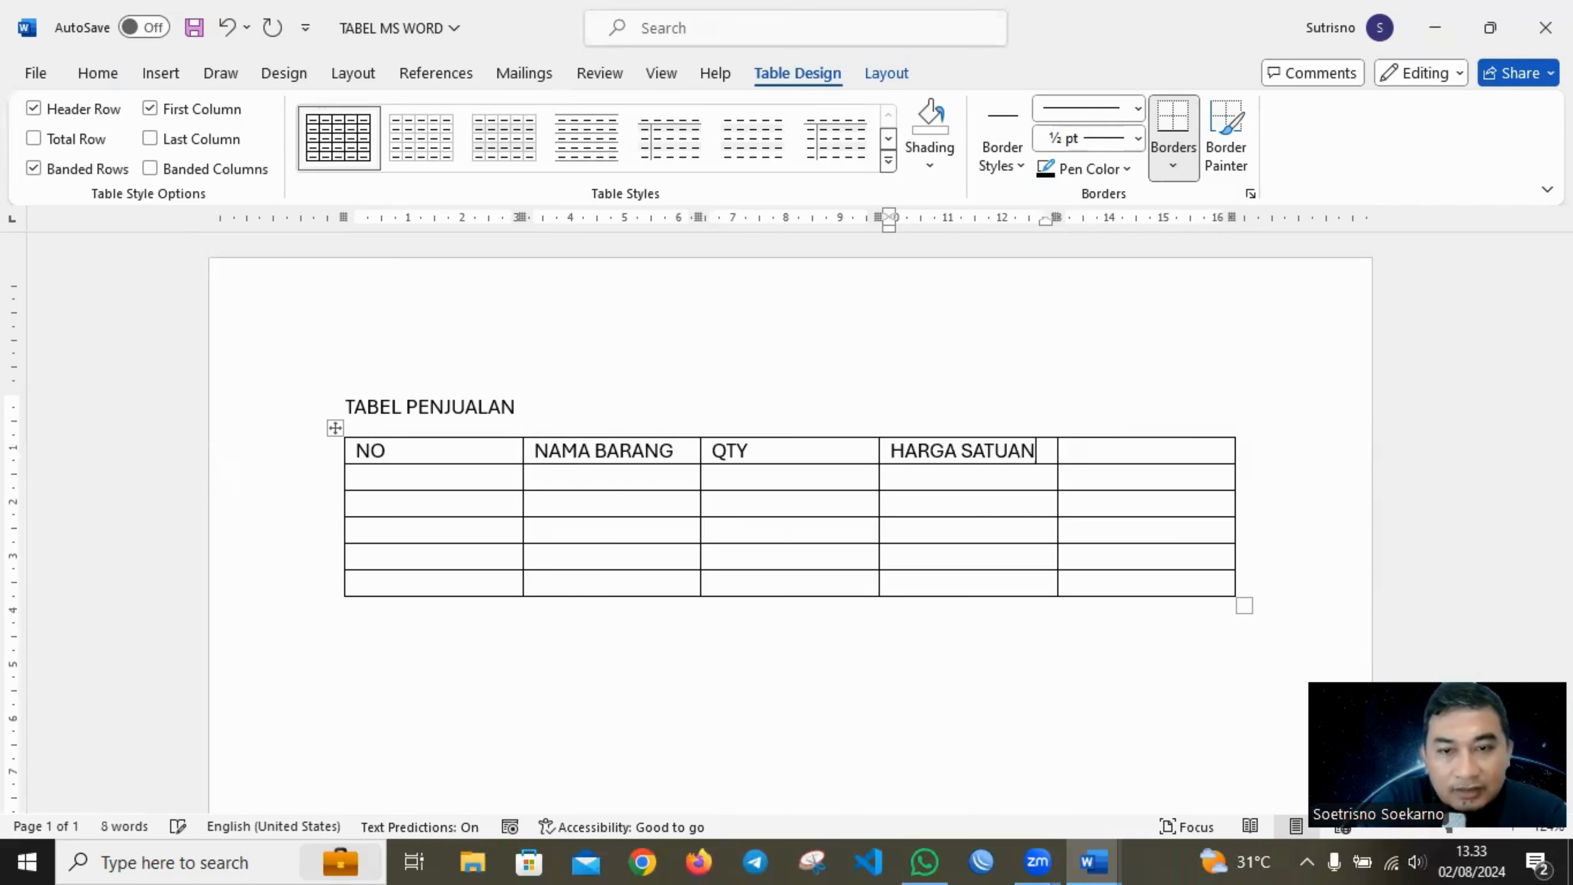
key("Tab")
type("TOTAL")
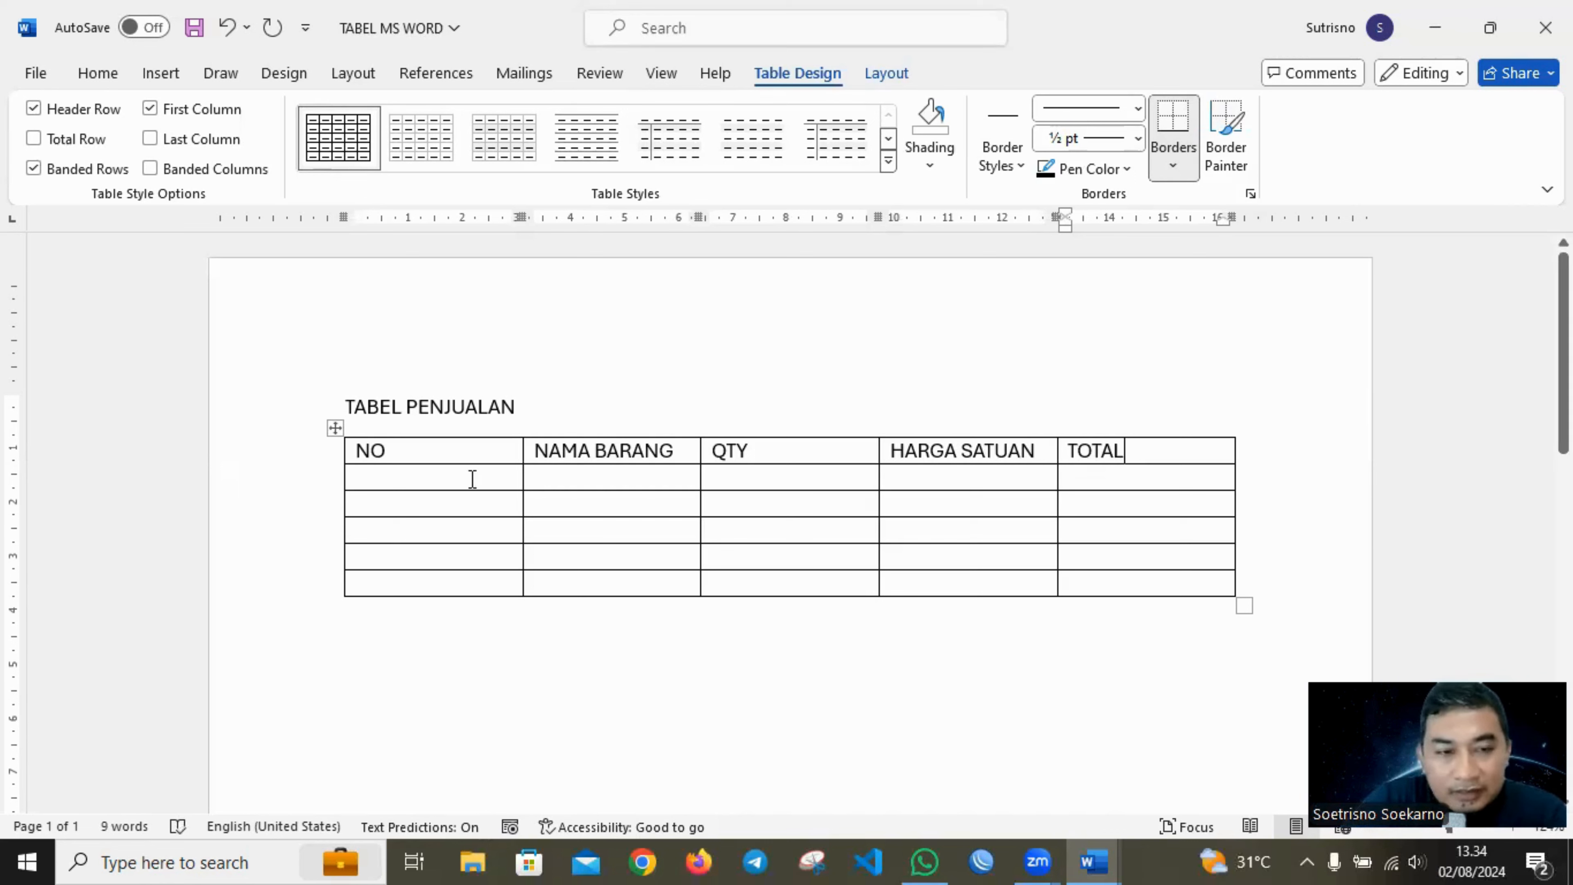
Number the five rows below the headings 1 to 5 in the NO column.
left_click(390, 477)
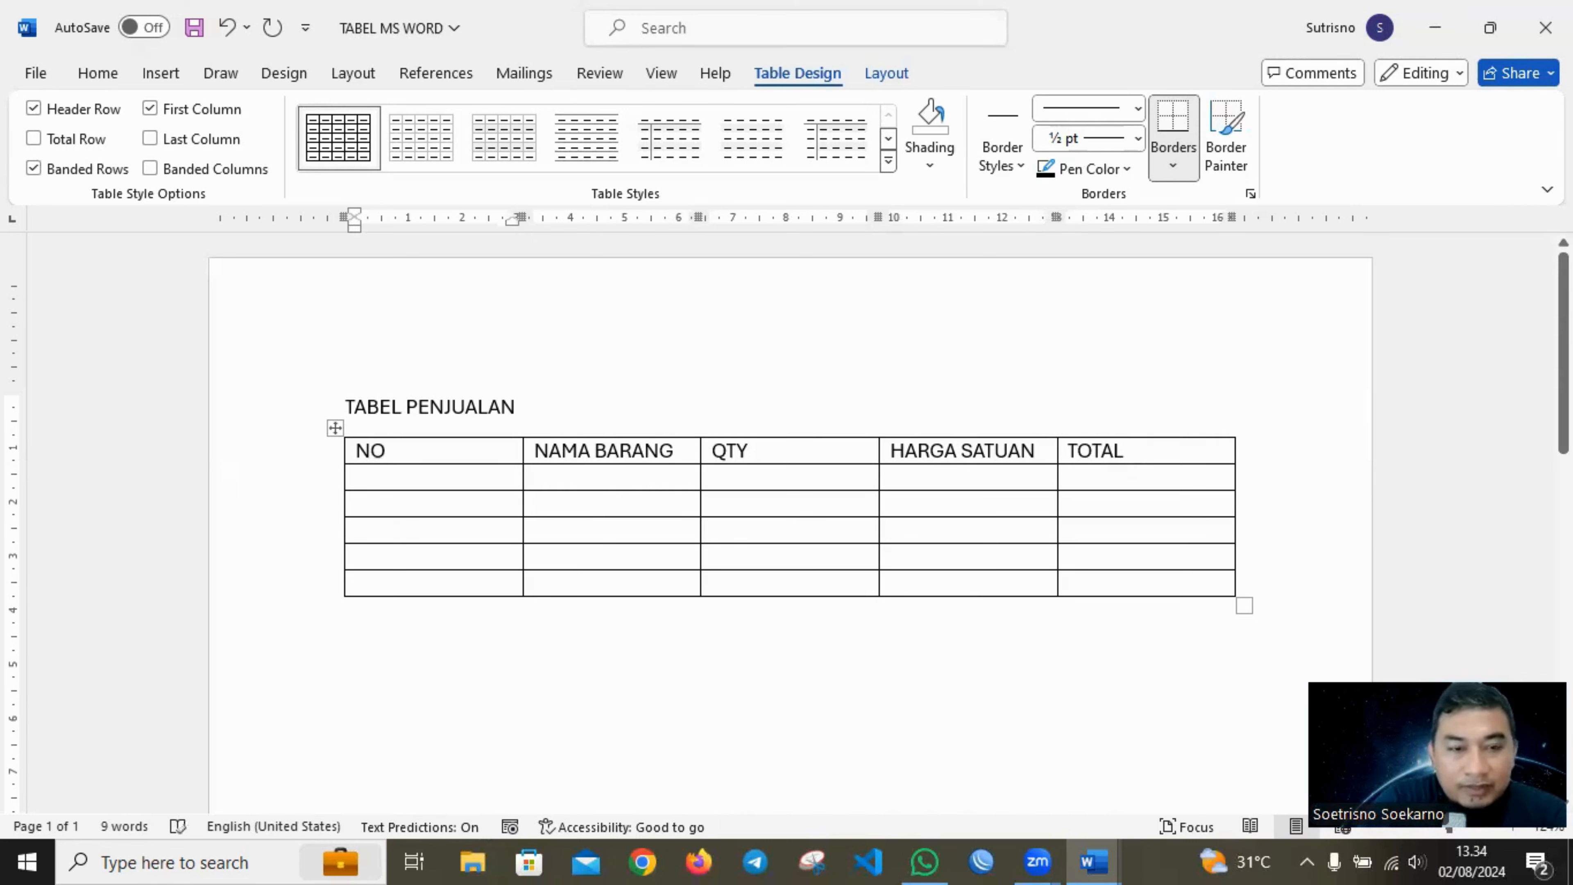
type("Pensi")
key("BackSpace")
key("BackSpace")
key("BackSpace")
key("BackSpace")
key("BackSpace")
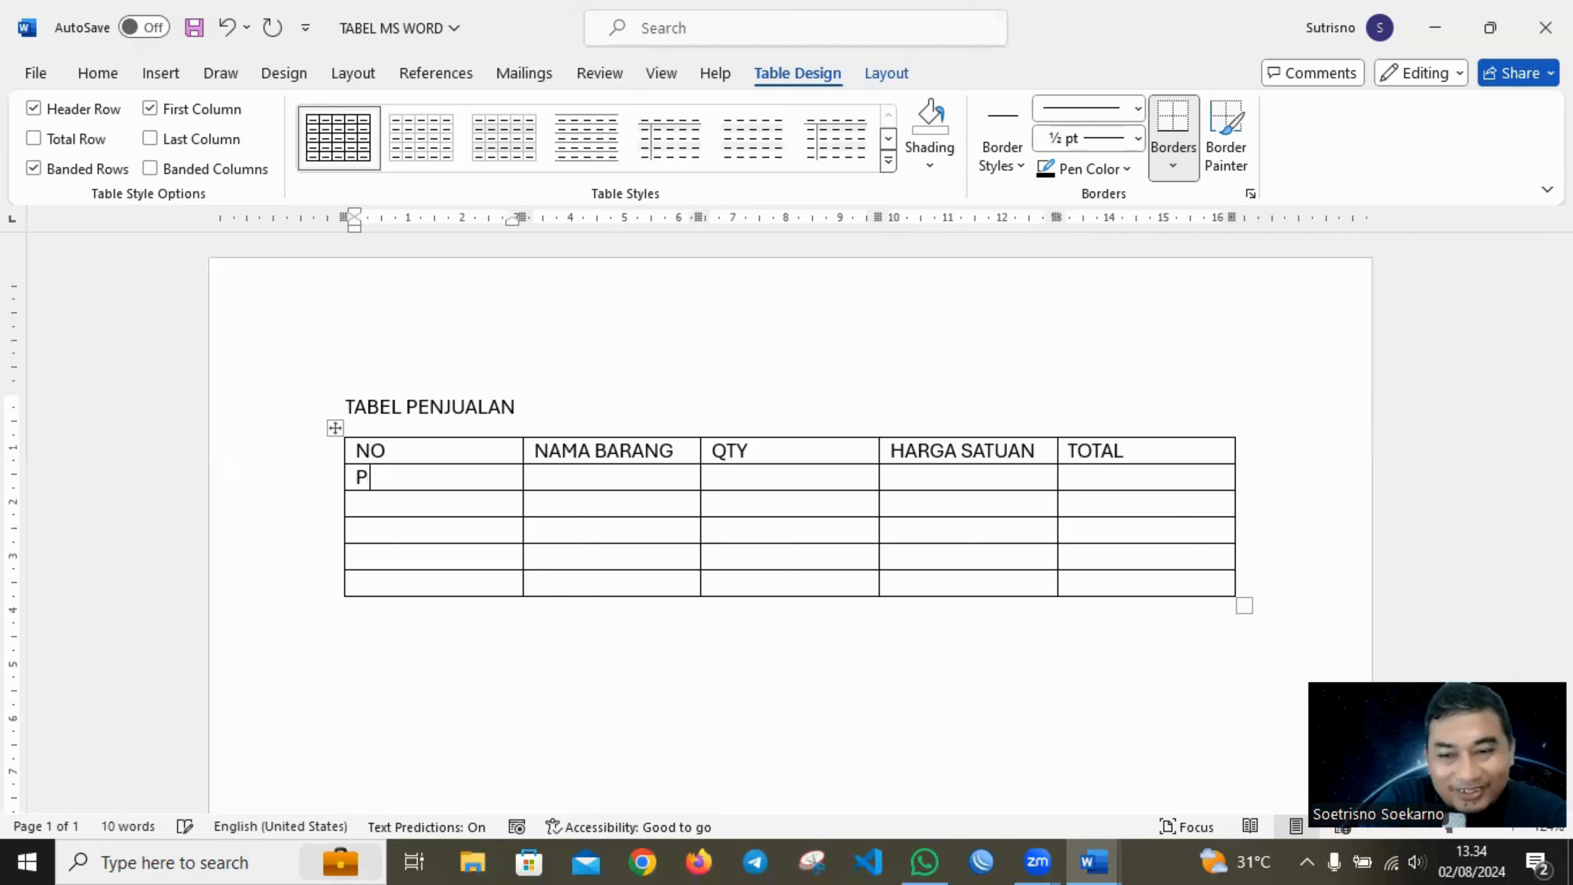
type("1")
key("Down")
type("2")
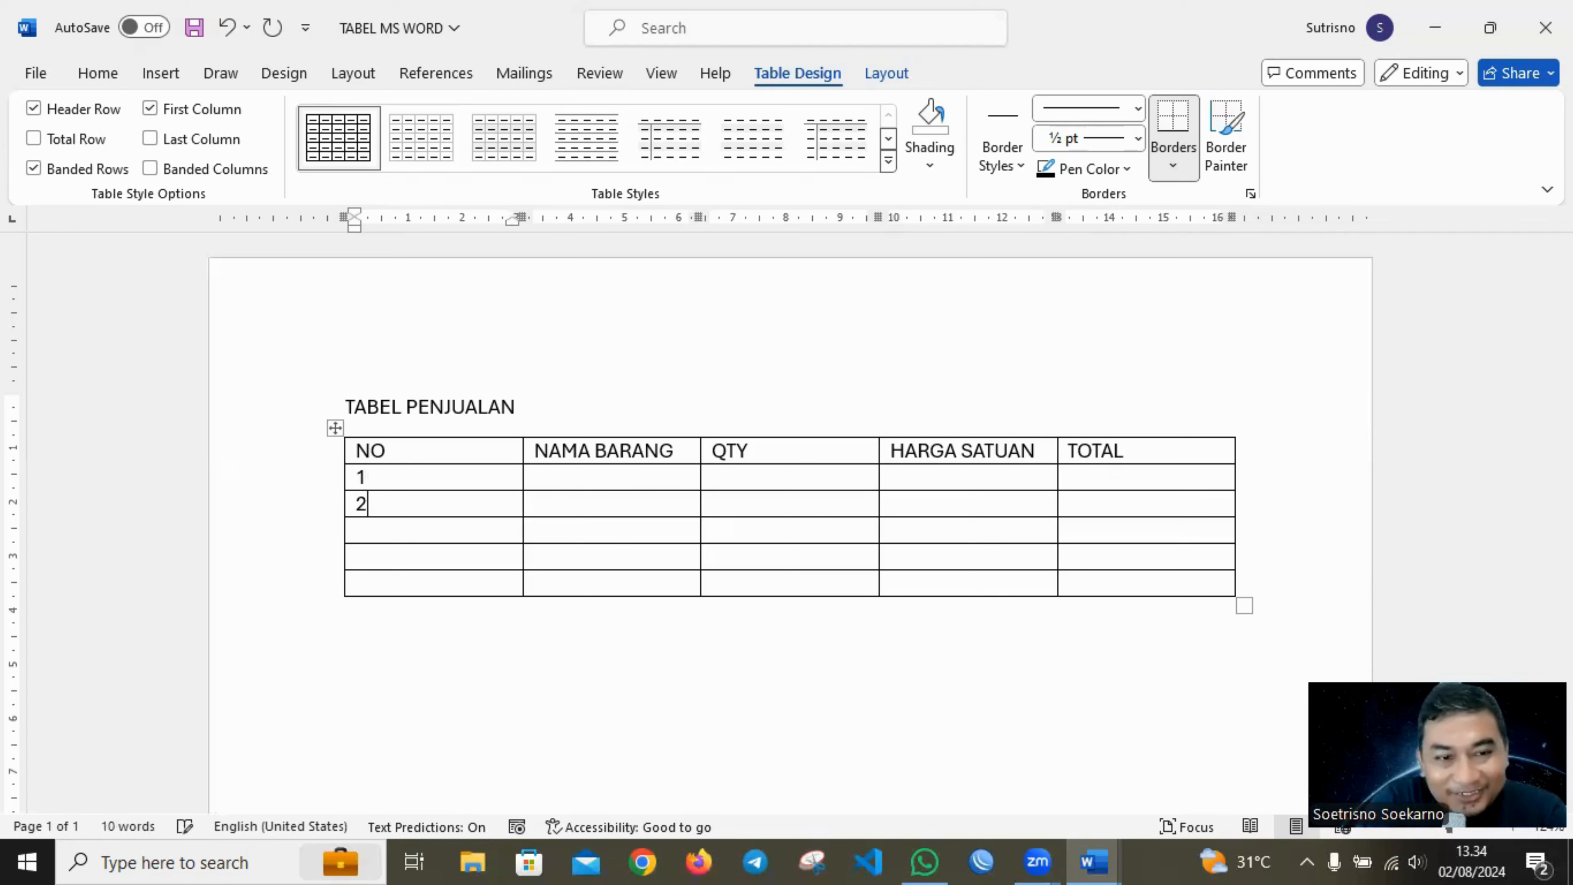
key("Down")
type("3")
key("Down")
type("4")
key("Down")
type("5")
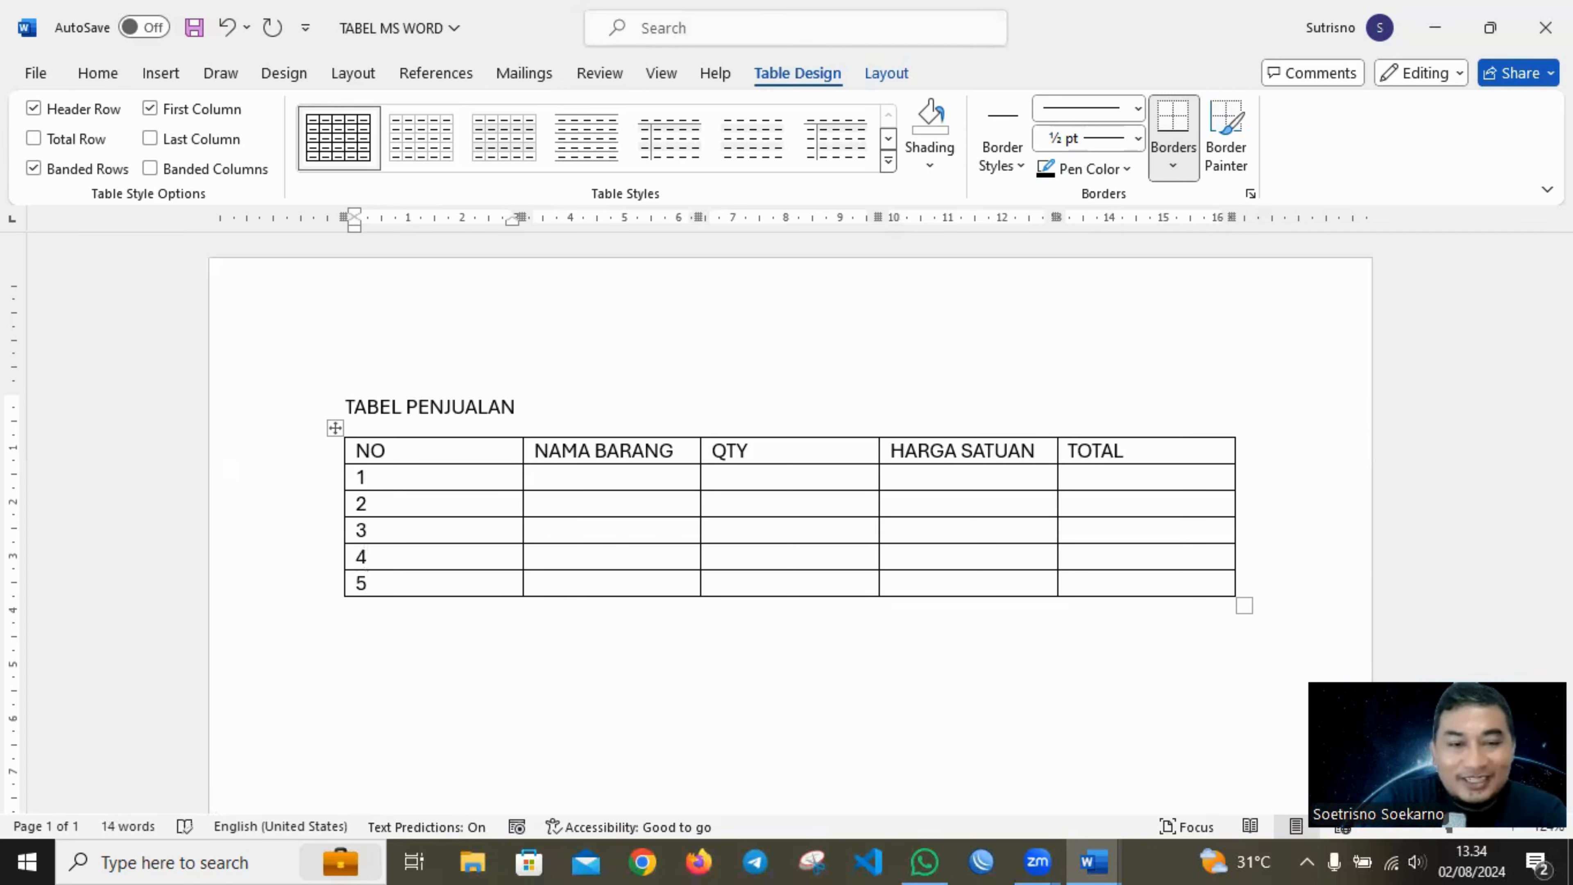
Enter the items Pensil, Pulpen, Buku Tulis, Spidol and Buku Gambar in the NAMA BARANG column for rows 1 to 5.
left_click(599, 470)
type("P")
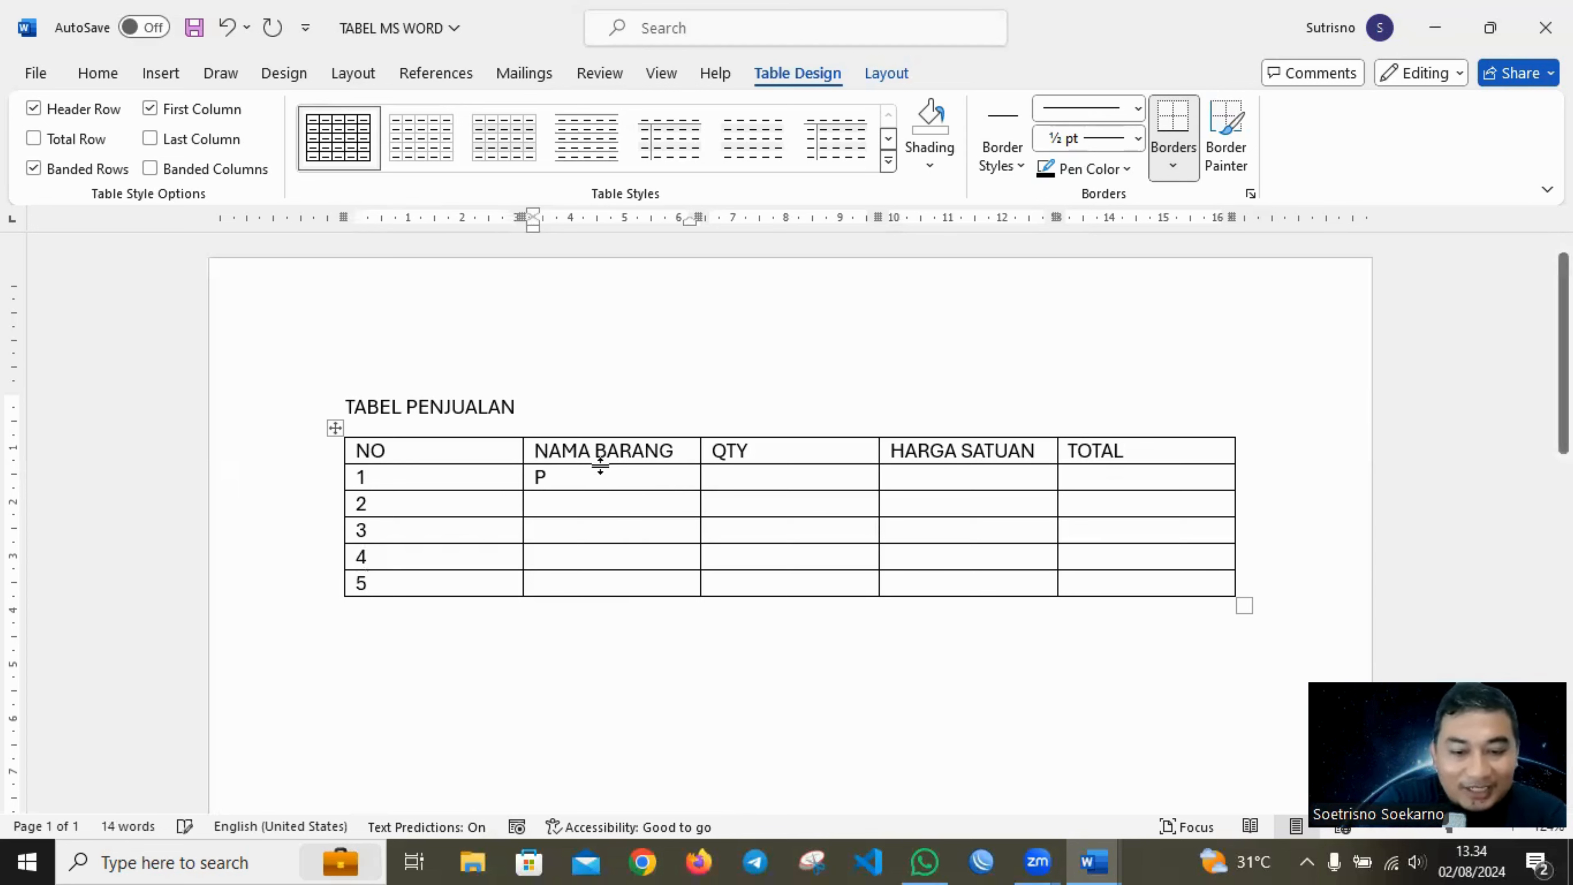
type("ensil")
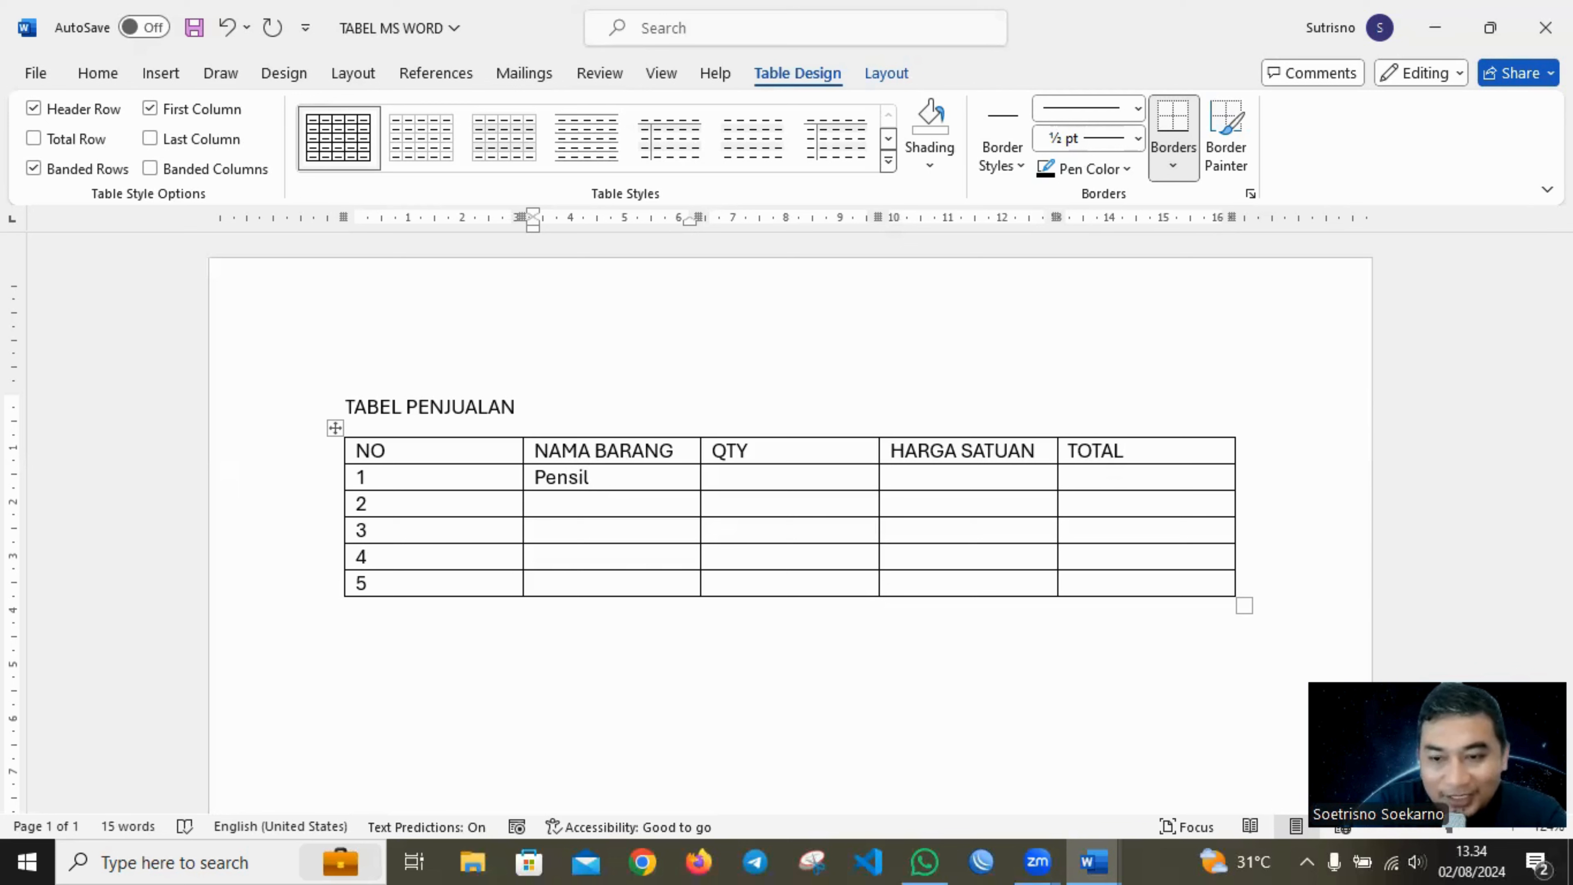
left_click(535, 503)
type("Pulpen")
key("Down")
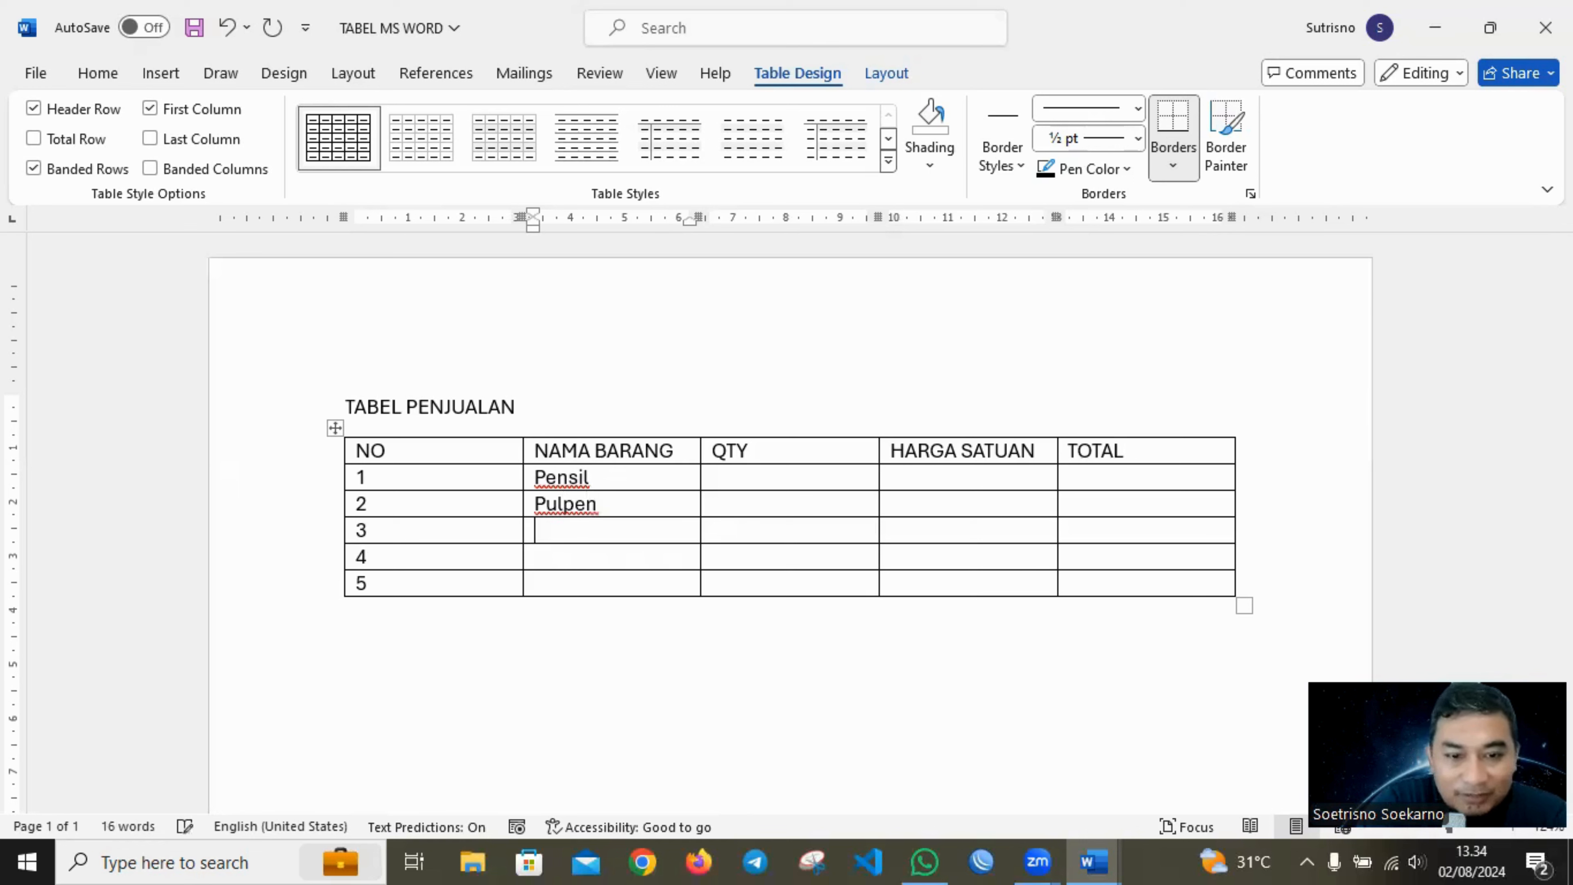
type("Buku Tulis")
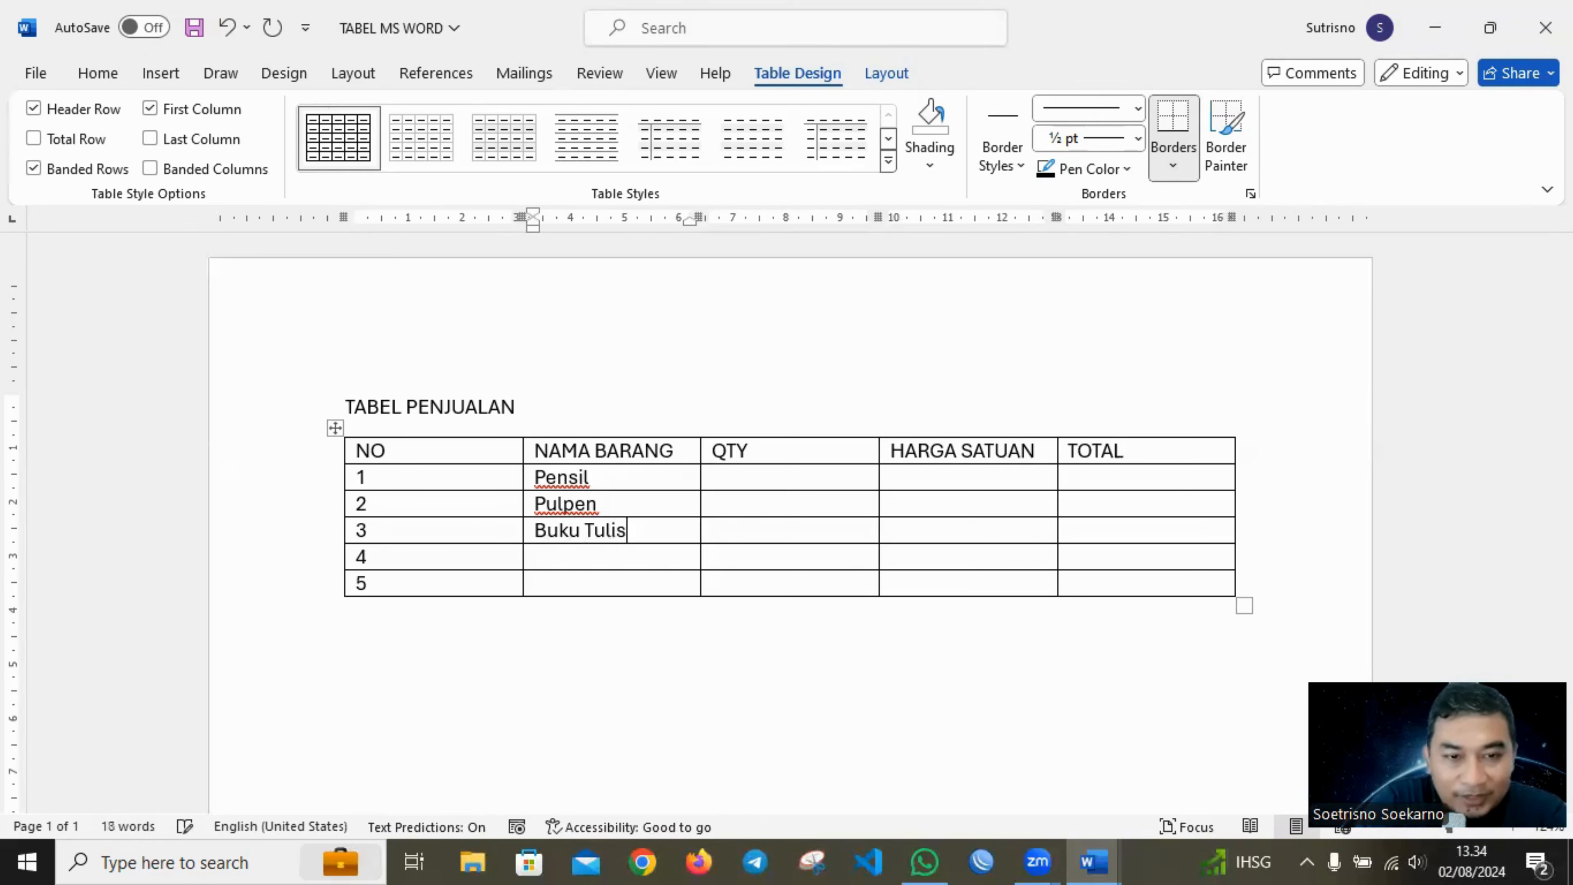
key("Down")
type("Spido")
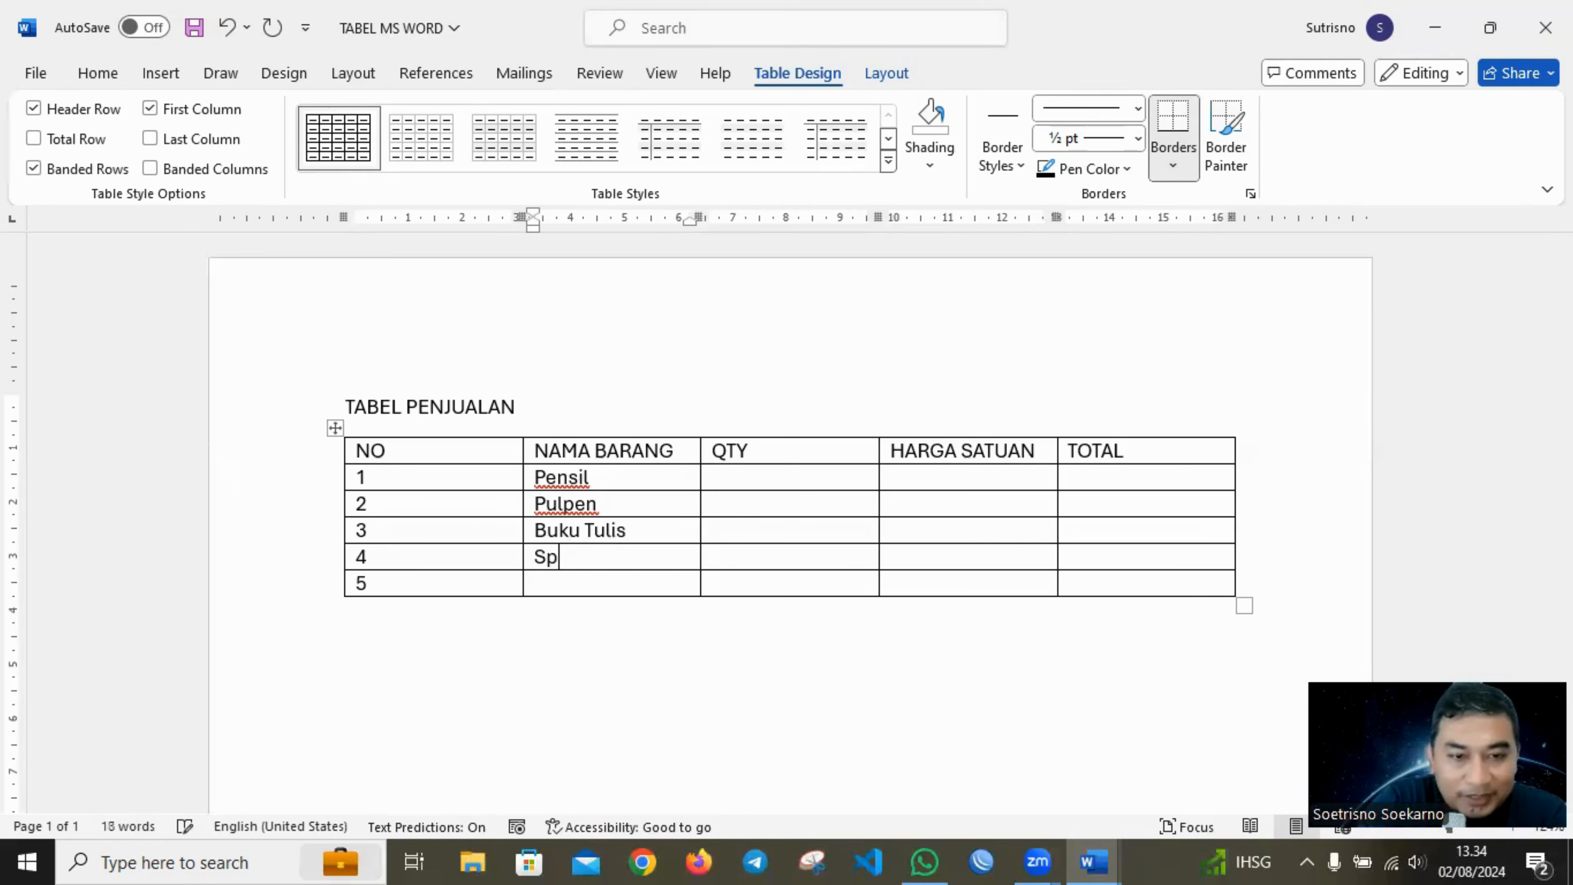
key("Down")
type("B")
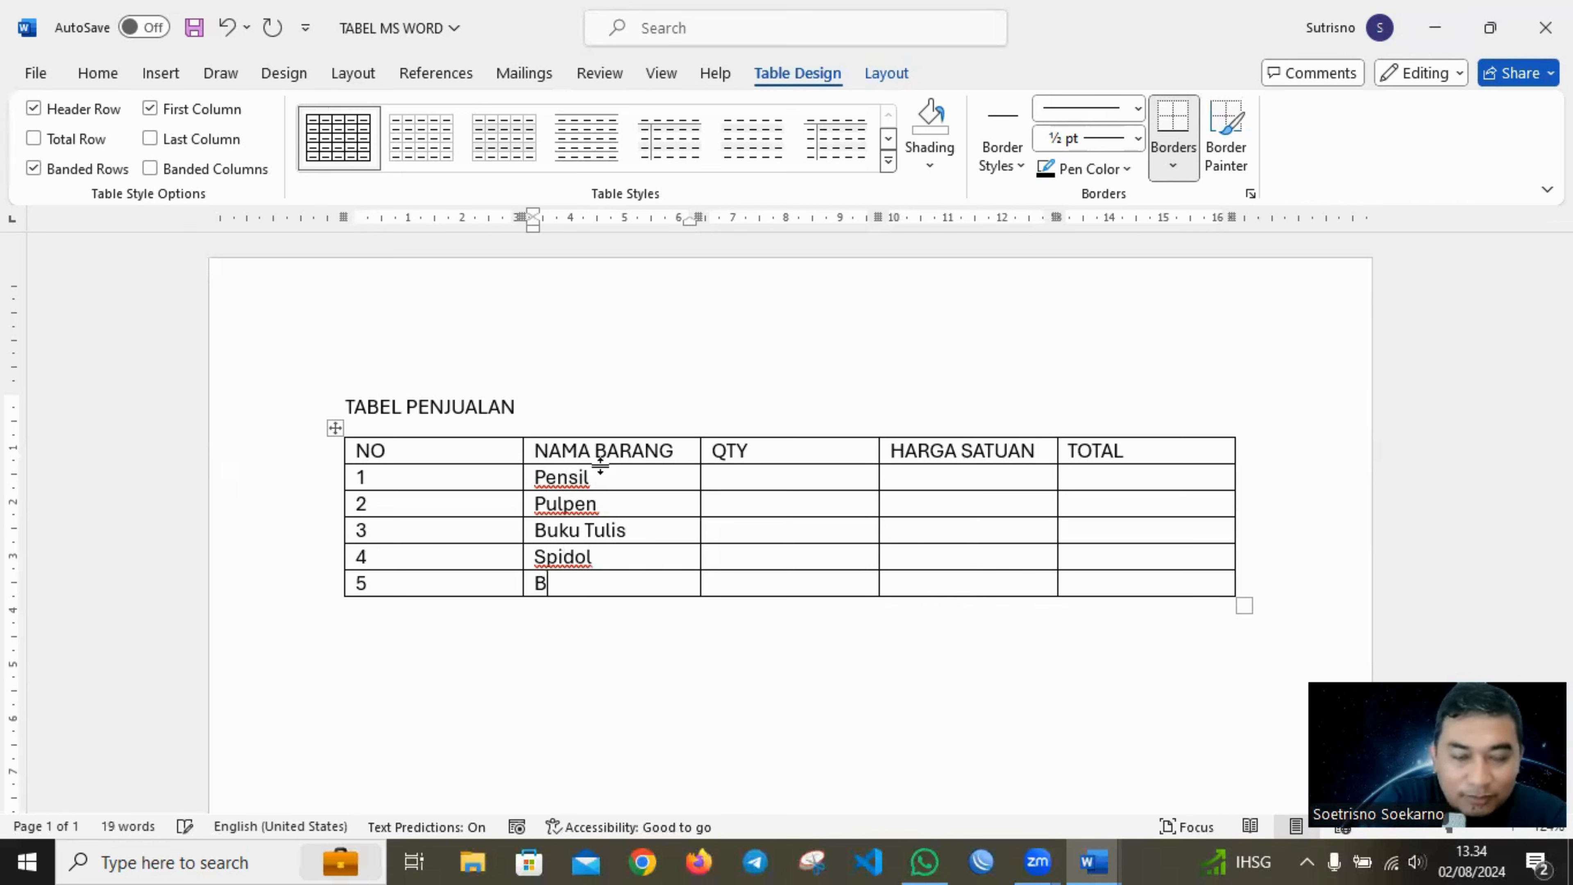
type("uku Gambar")
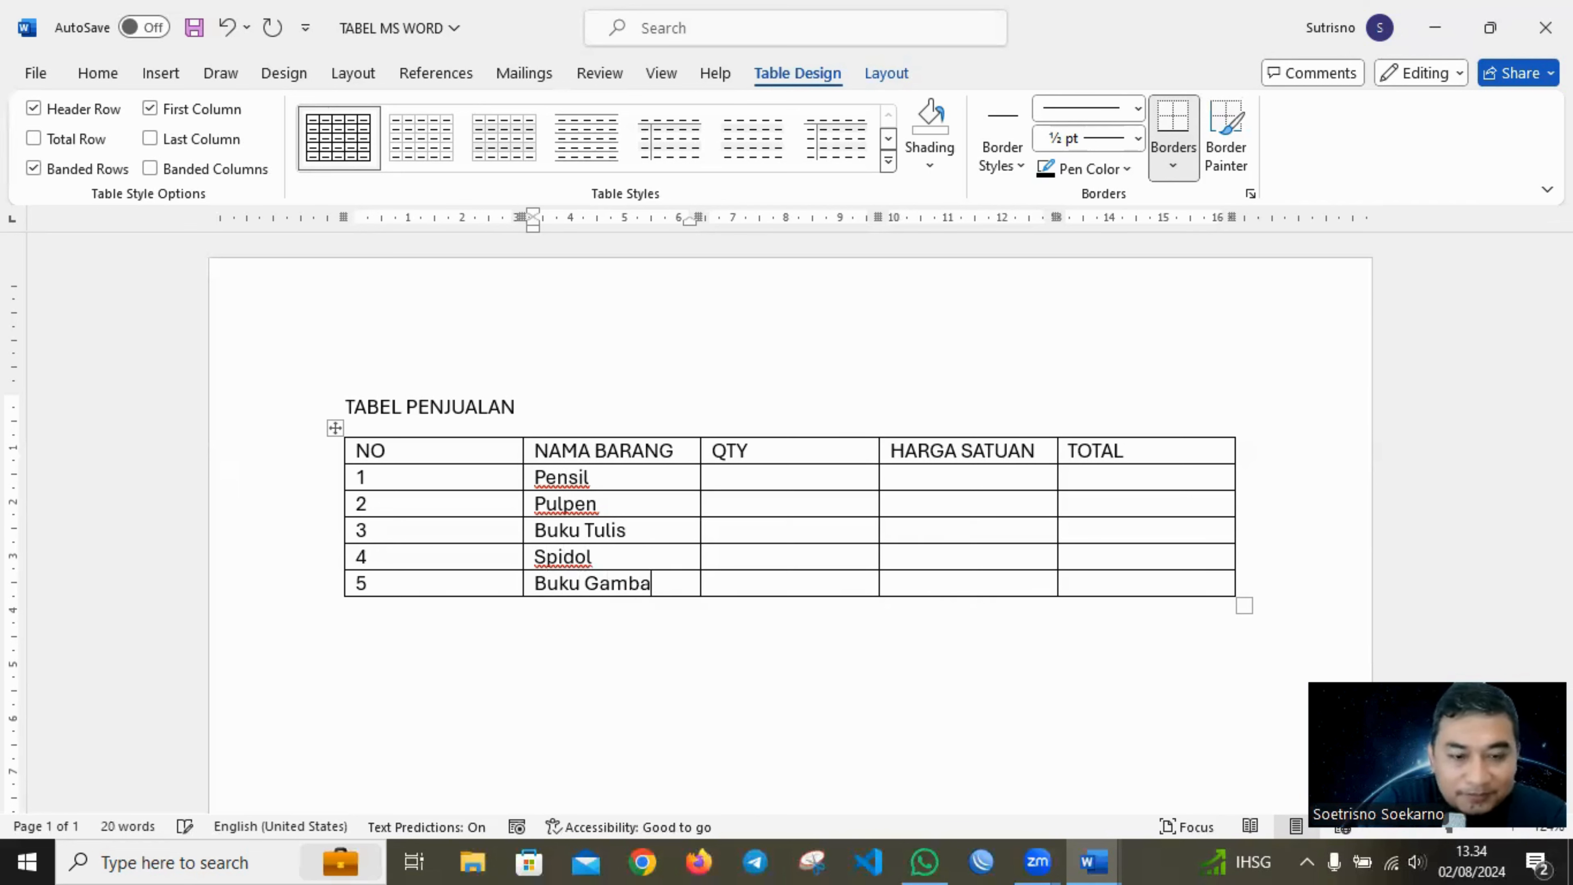
Enter the quantities 10, 3, 5, 45 and 5 in the QTY column for rows 1 to 5.
key("Tab")
key("Up")
key("Up")
key("Up")
type("1")
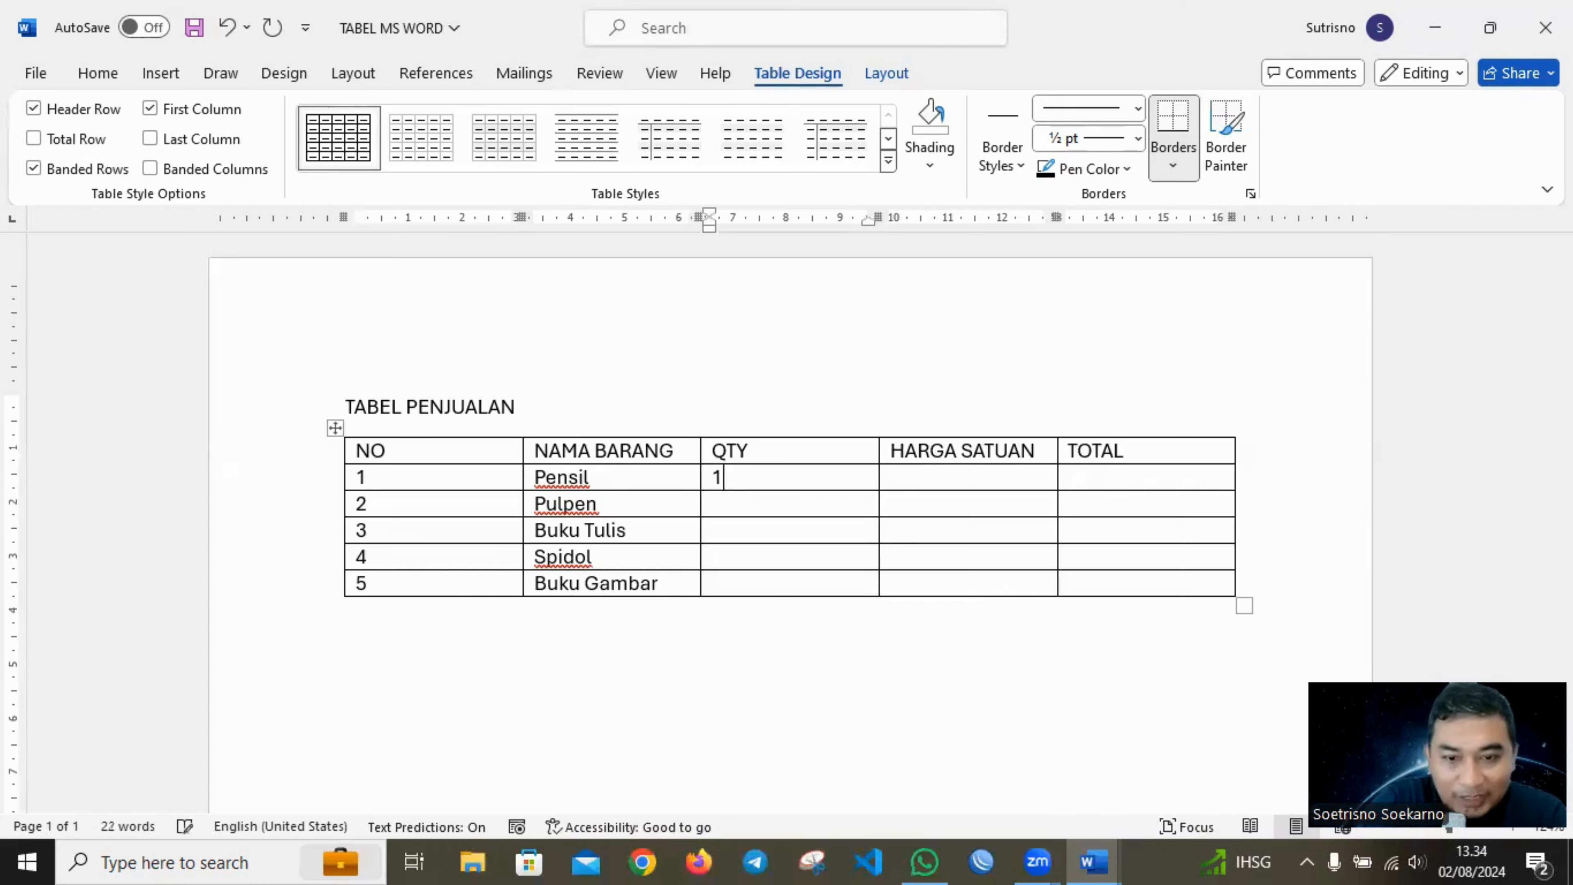
key("Down")
type("3")
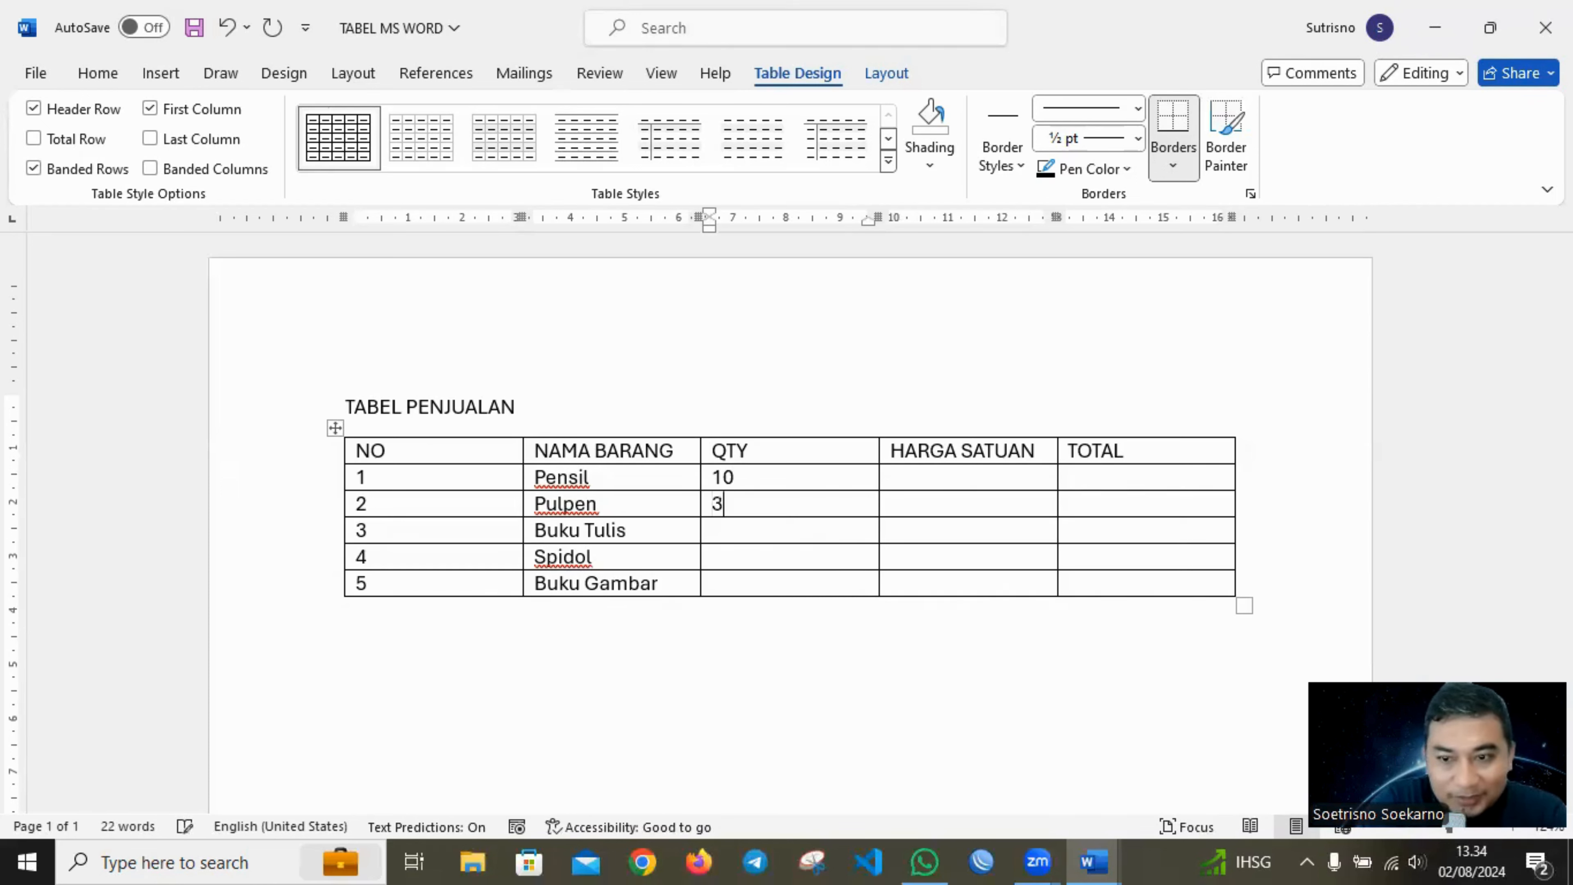
type("45")
type("5")
Enter the unit prices 10.100, 30.000, 45.000, 1.500 and 50.000 in the HARGA SATUAN column for rows 1 to 5.
key("Right")
key("Up")
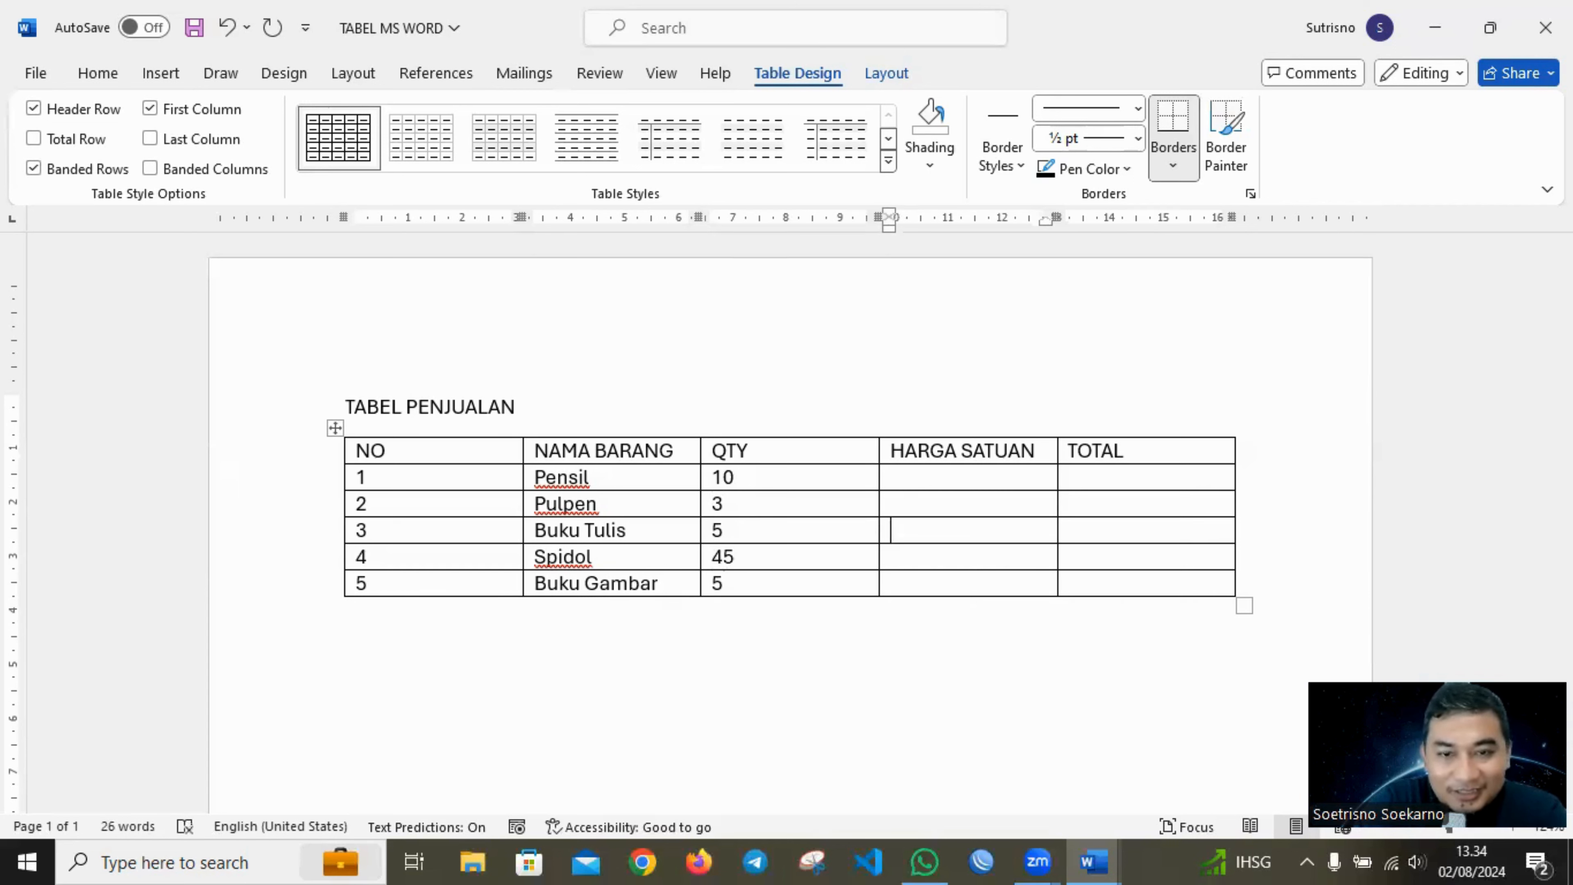
type("10.10")
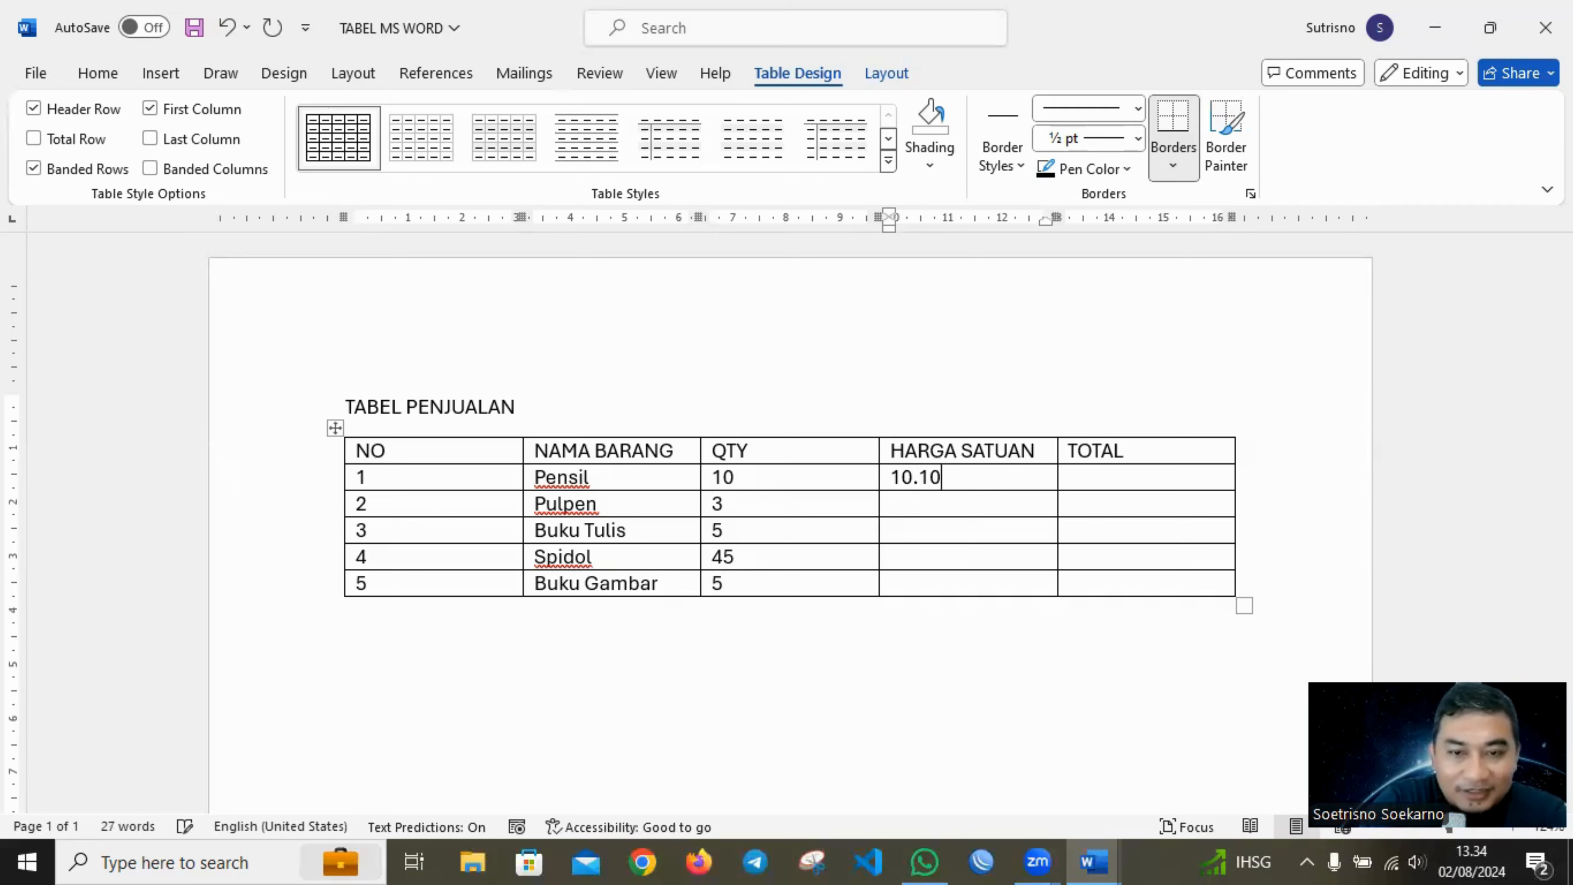
type("03")
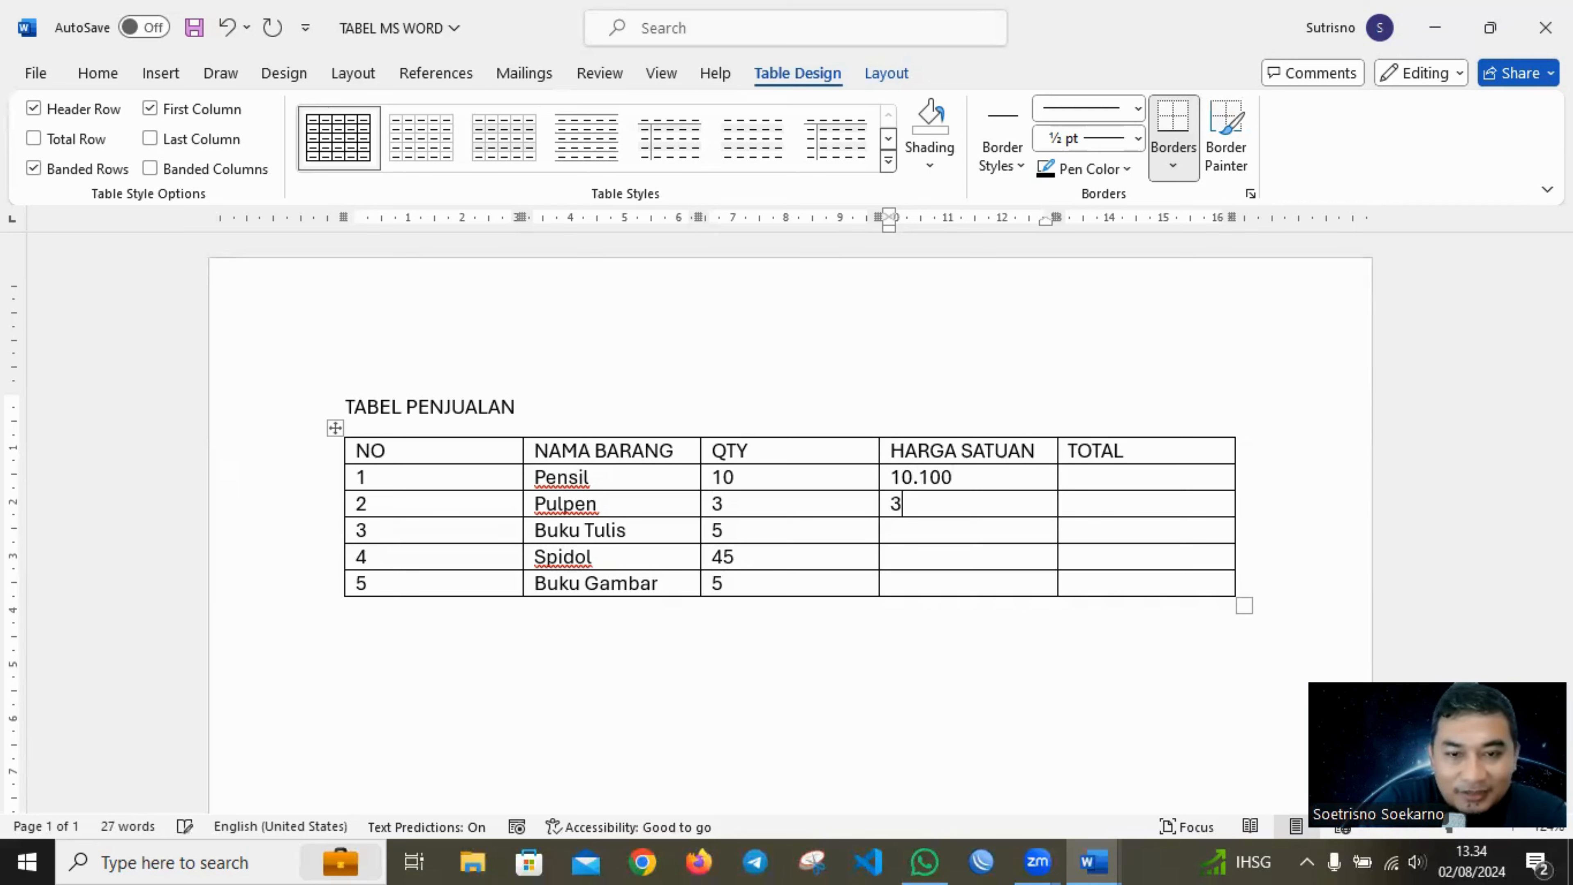
type("0.000")
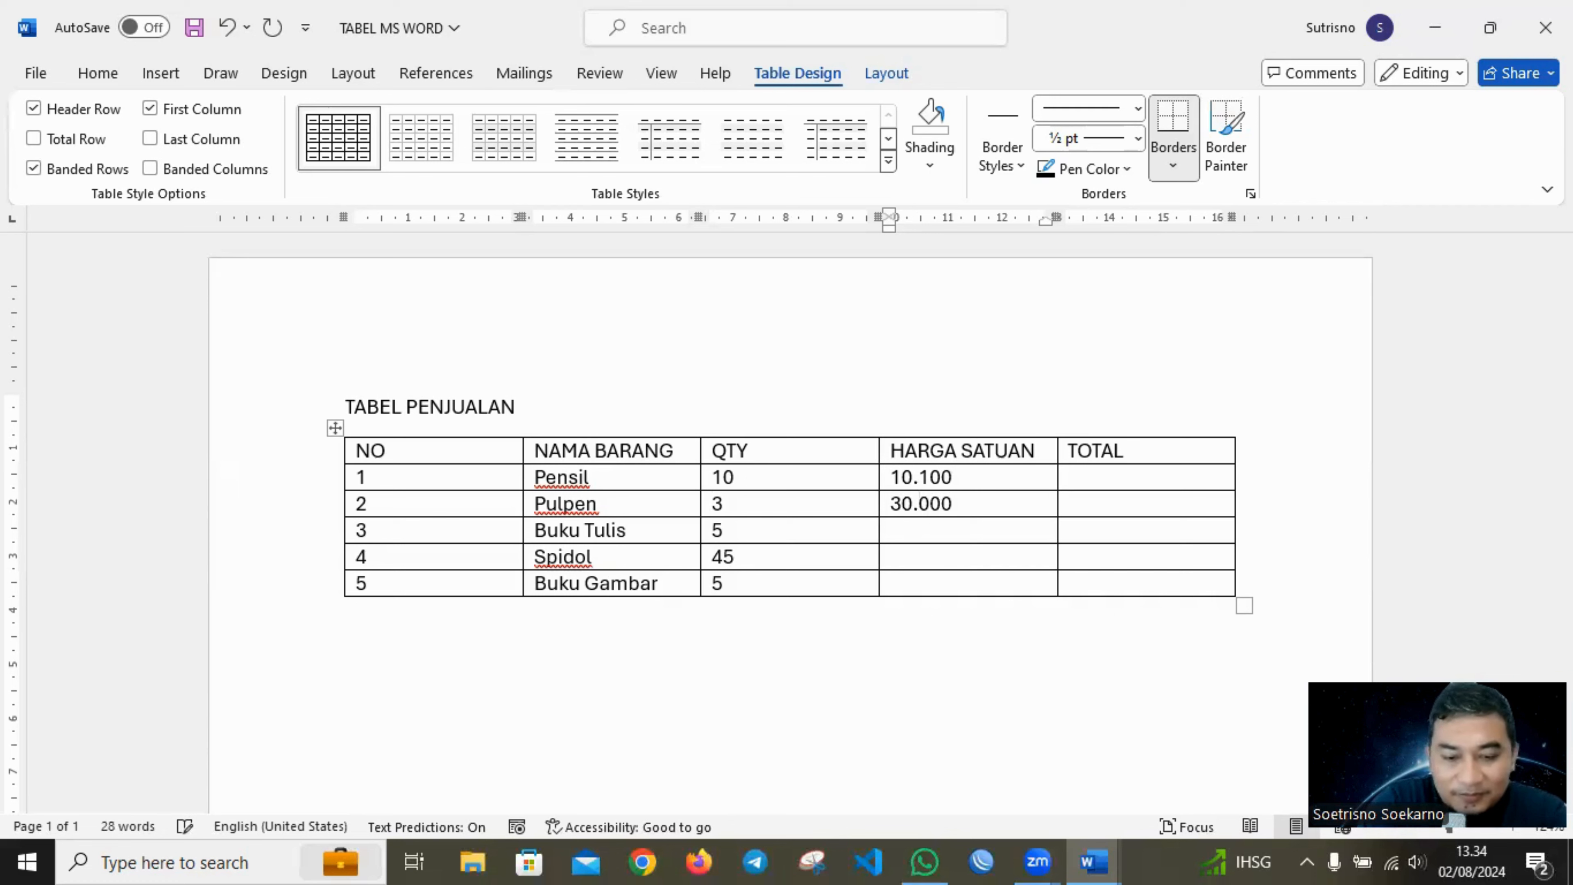
type("45")
type(".000")
type("1")
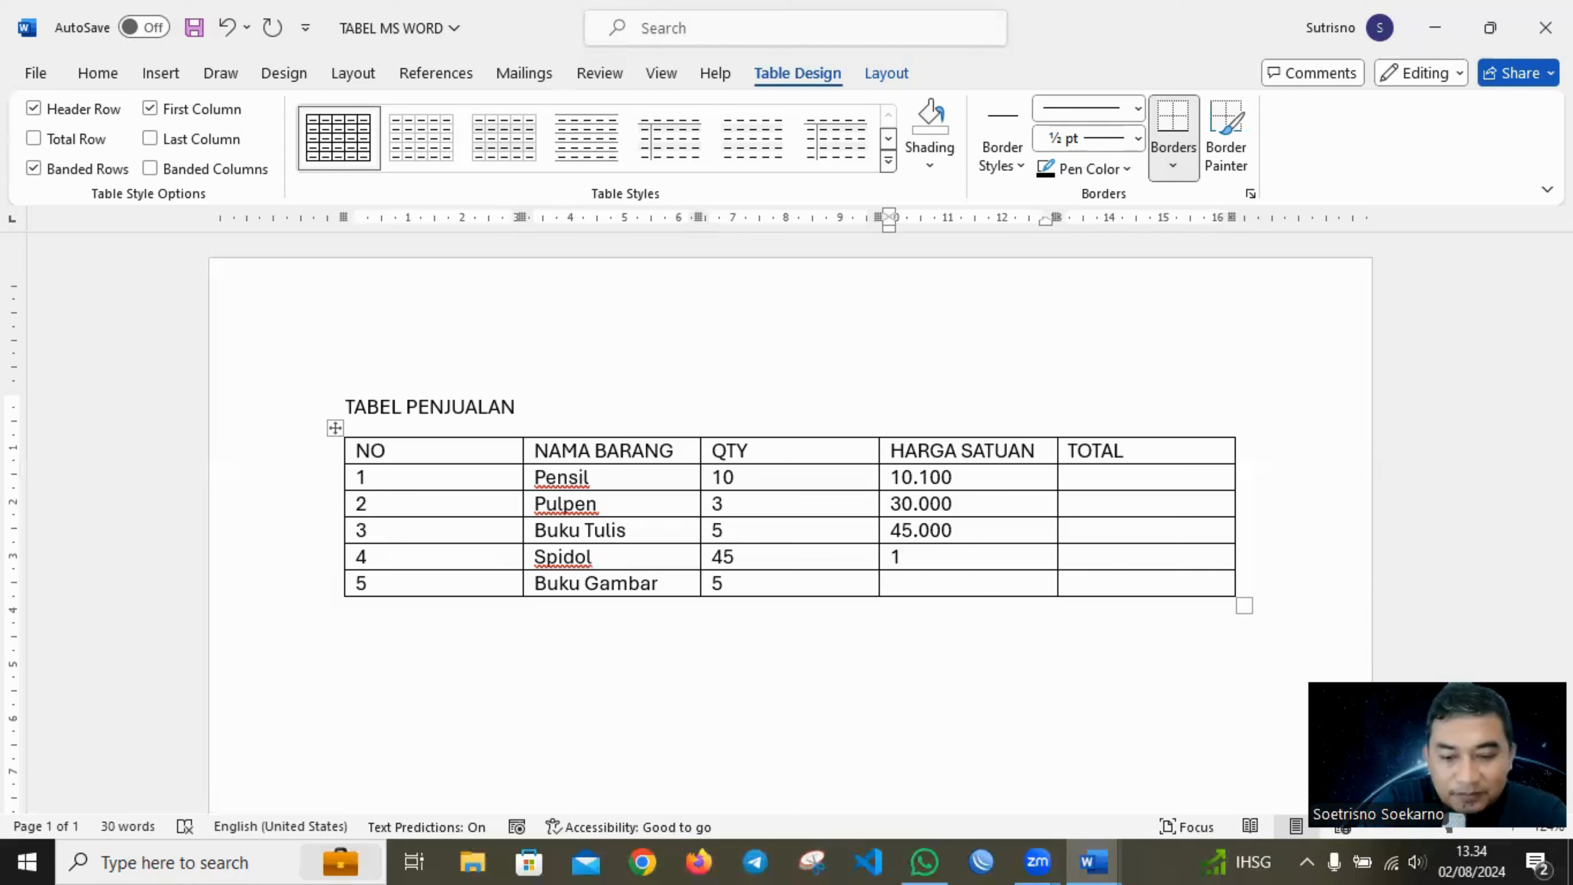
type(".500")
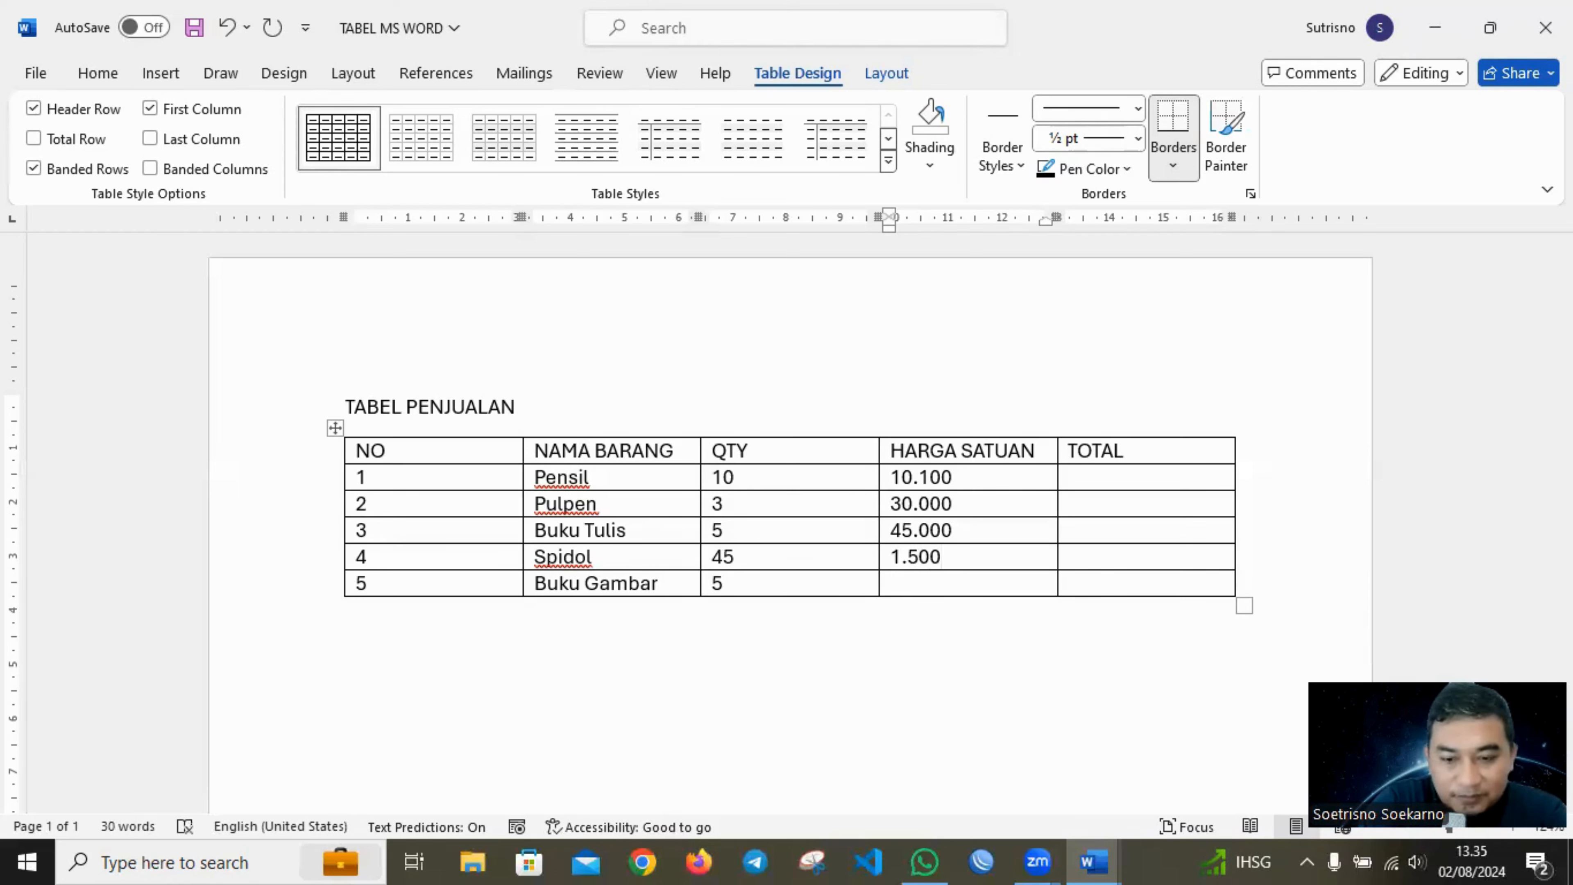
type("50.999")
key("BackSpace")
key("BackSpace")
key("BackSpace")
type("9")
type("000")
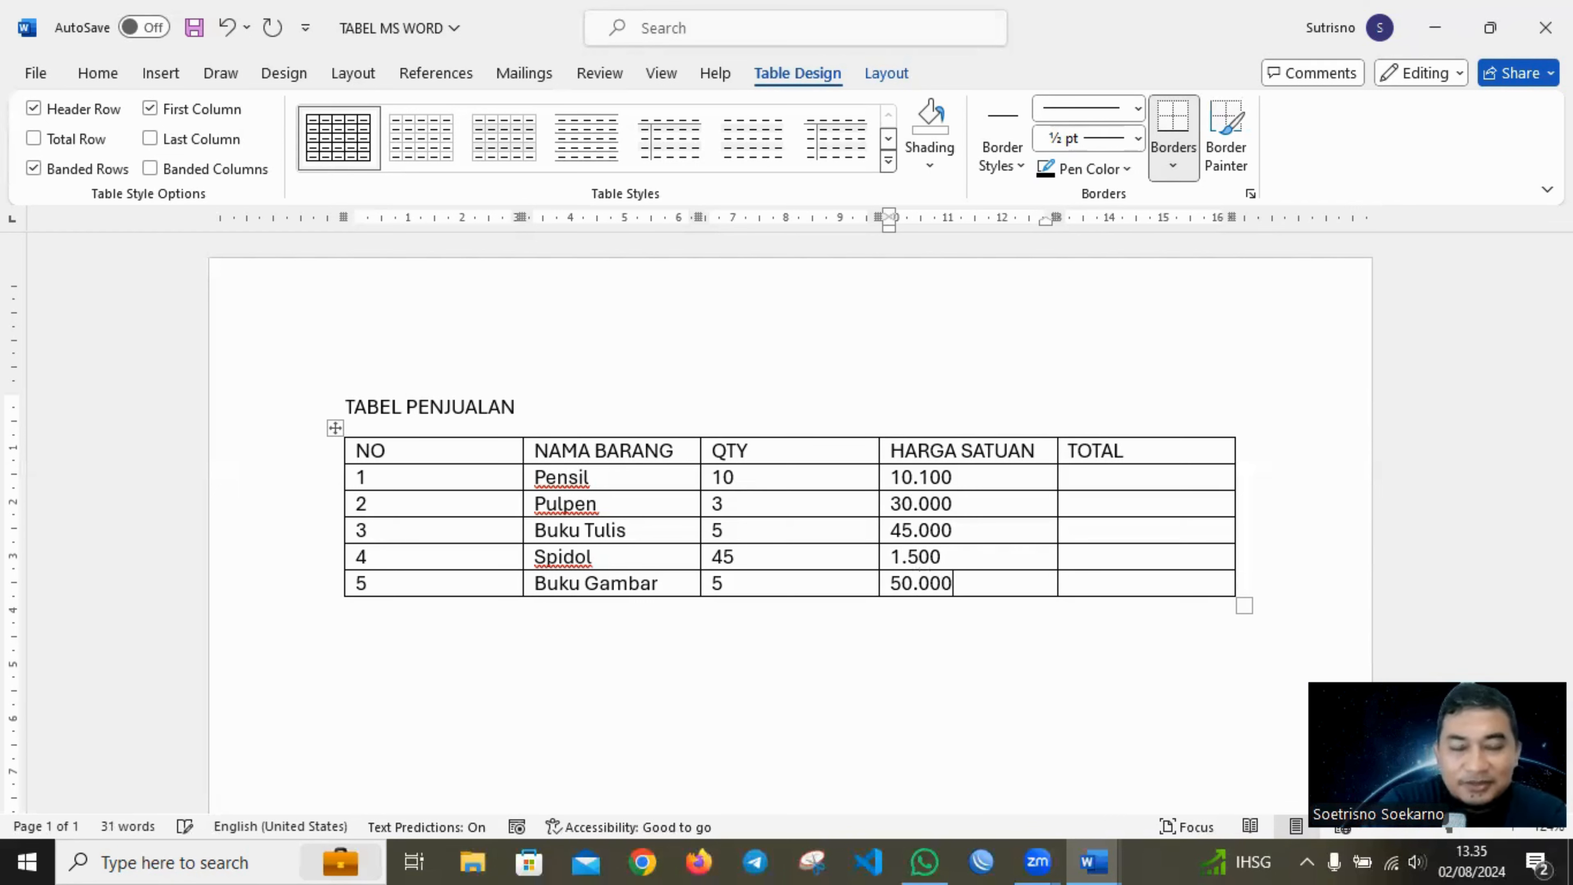
Center the text horizontally in all cells of the sales table.
left_click(602, 403)
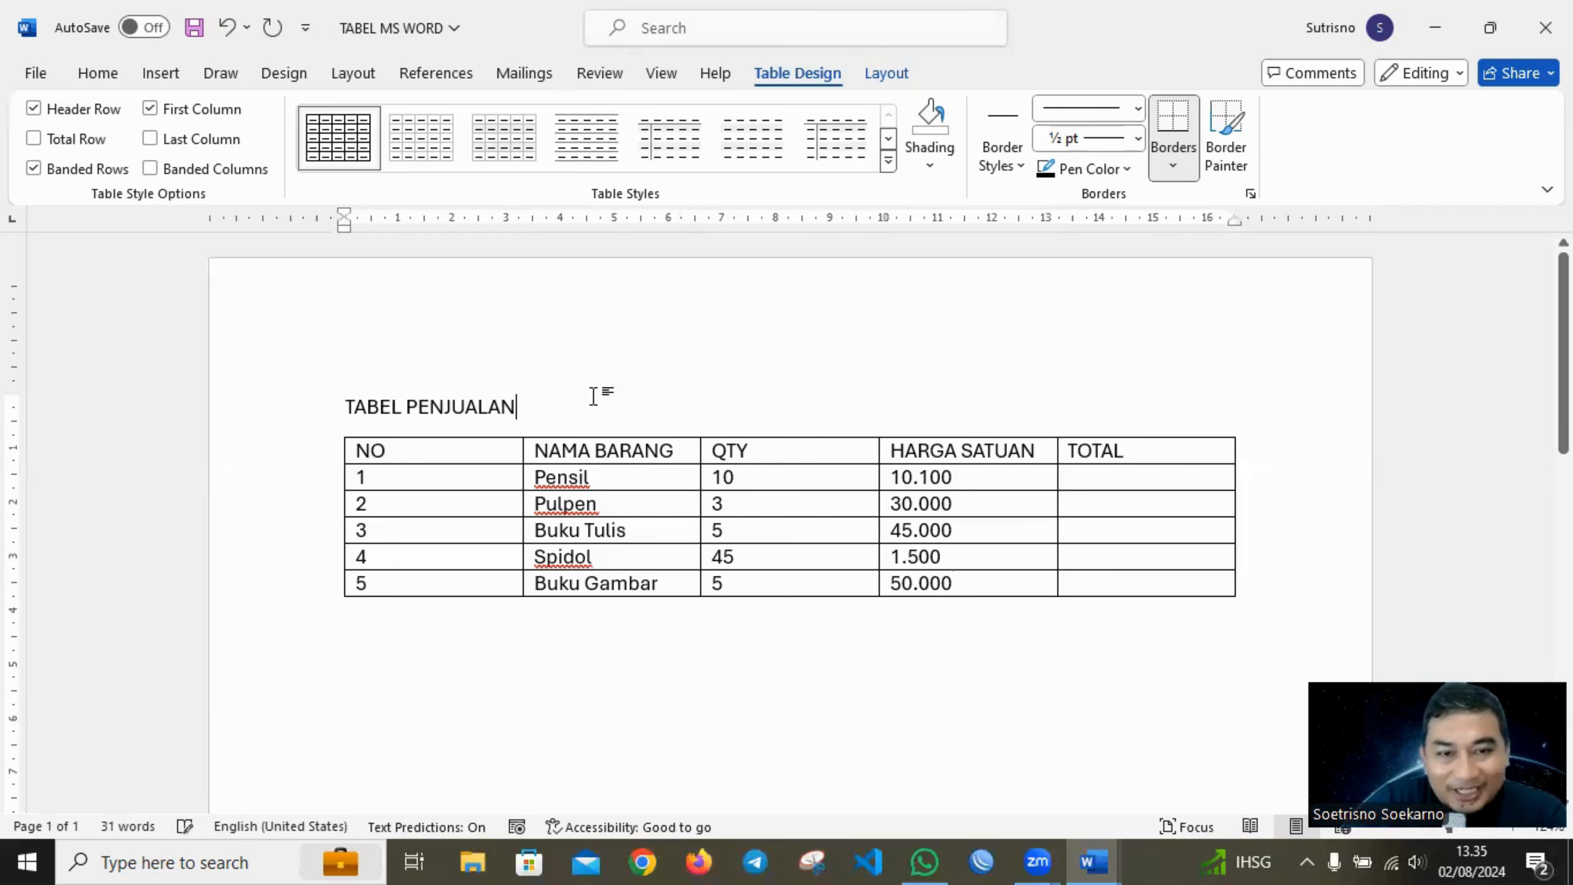
left_click(360, 476)
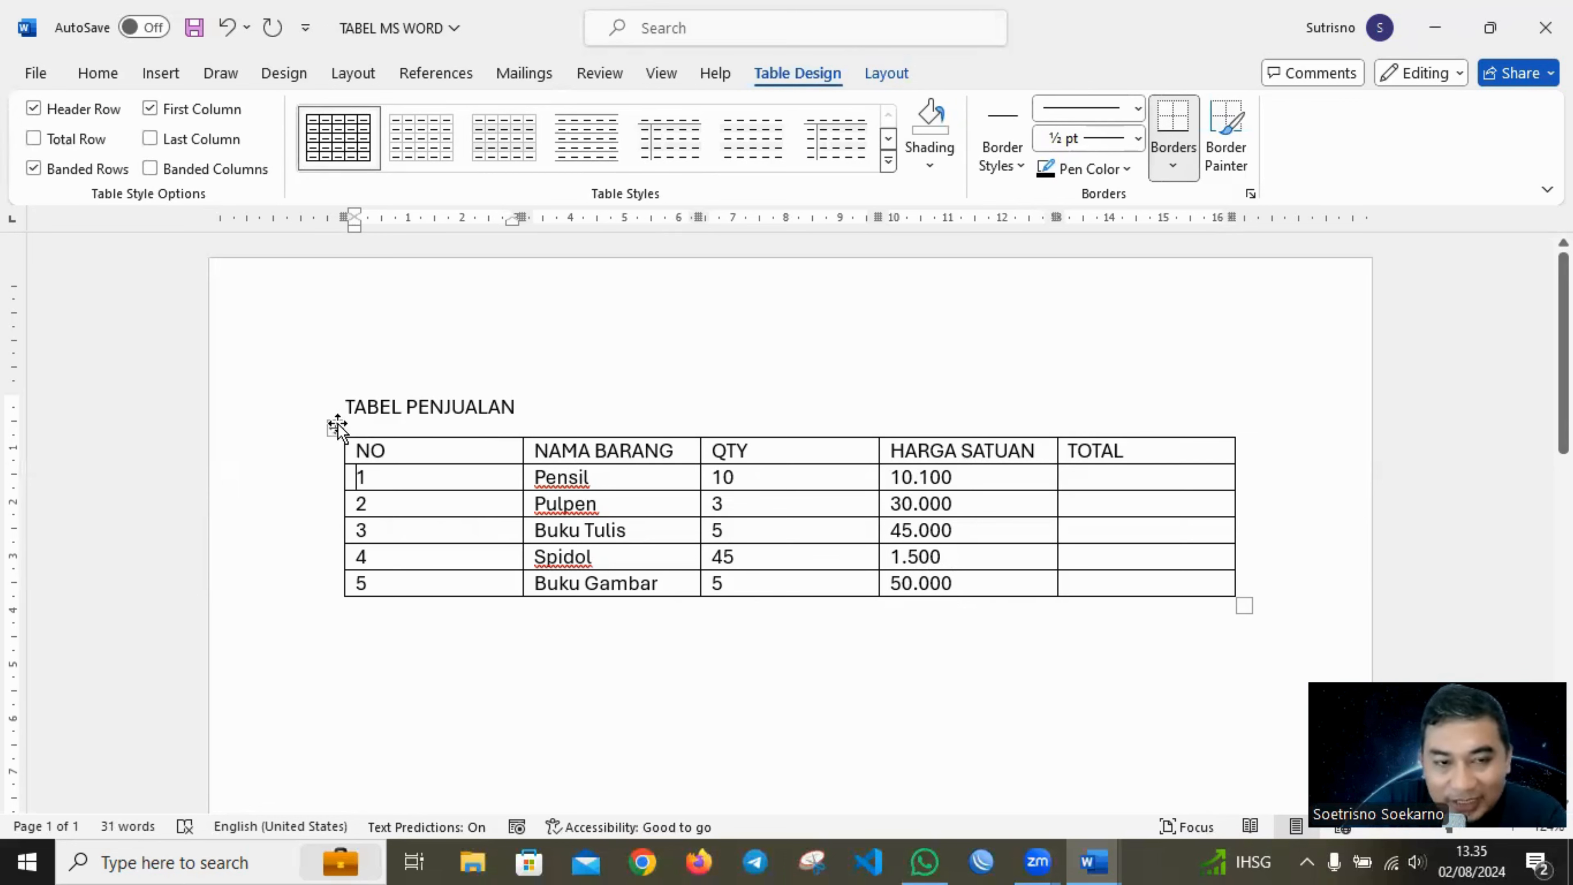
left_click(337, 425)
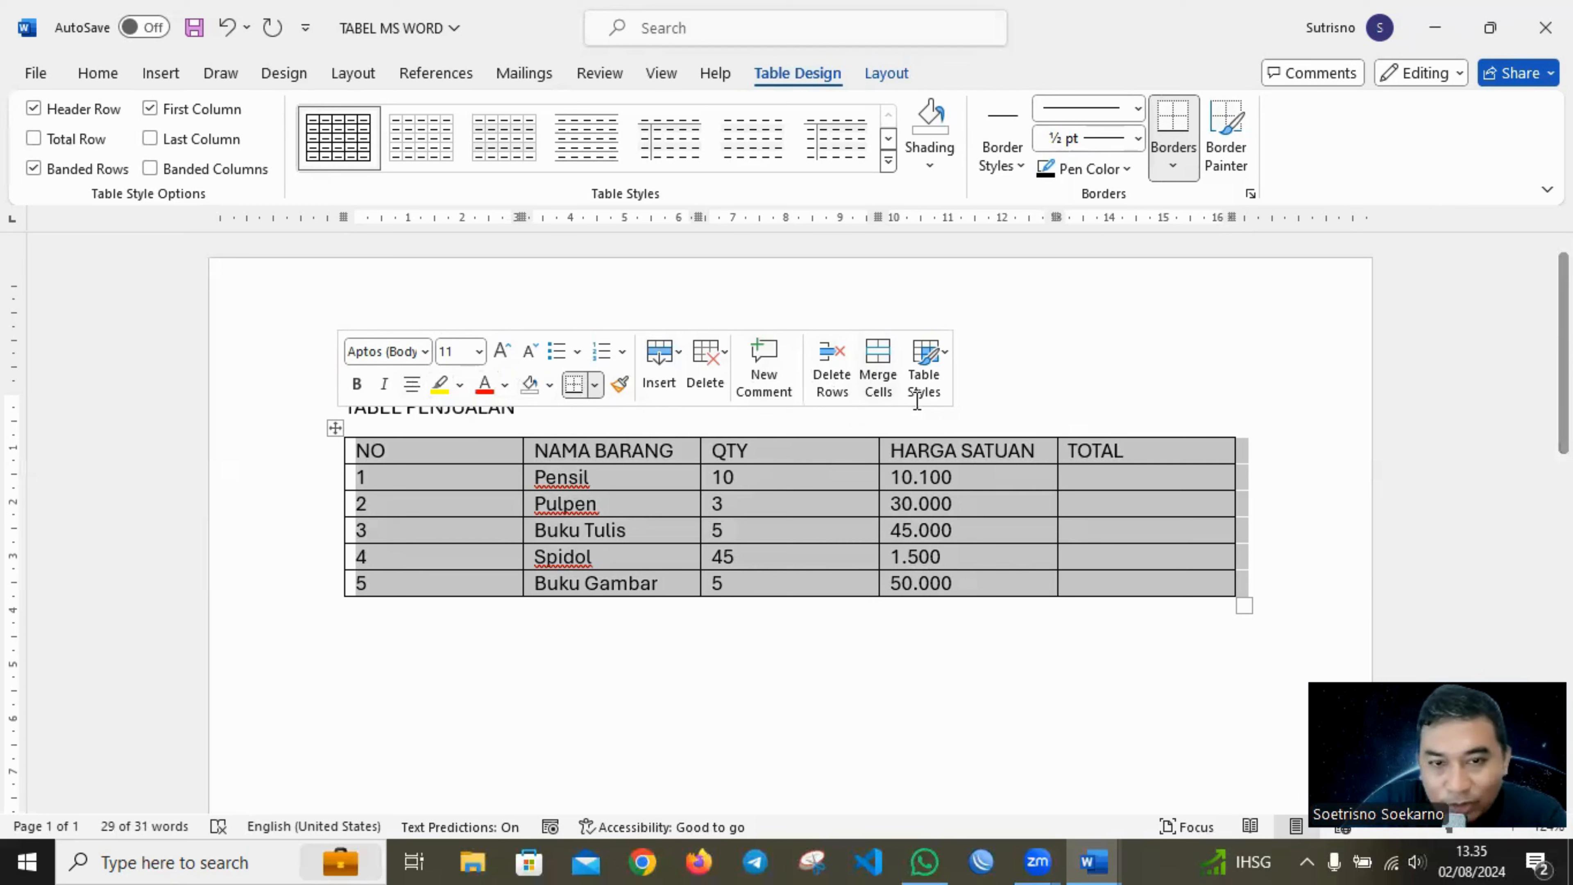
left_click(94, 83)
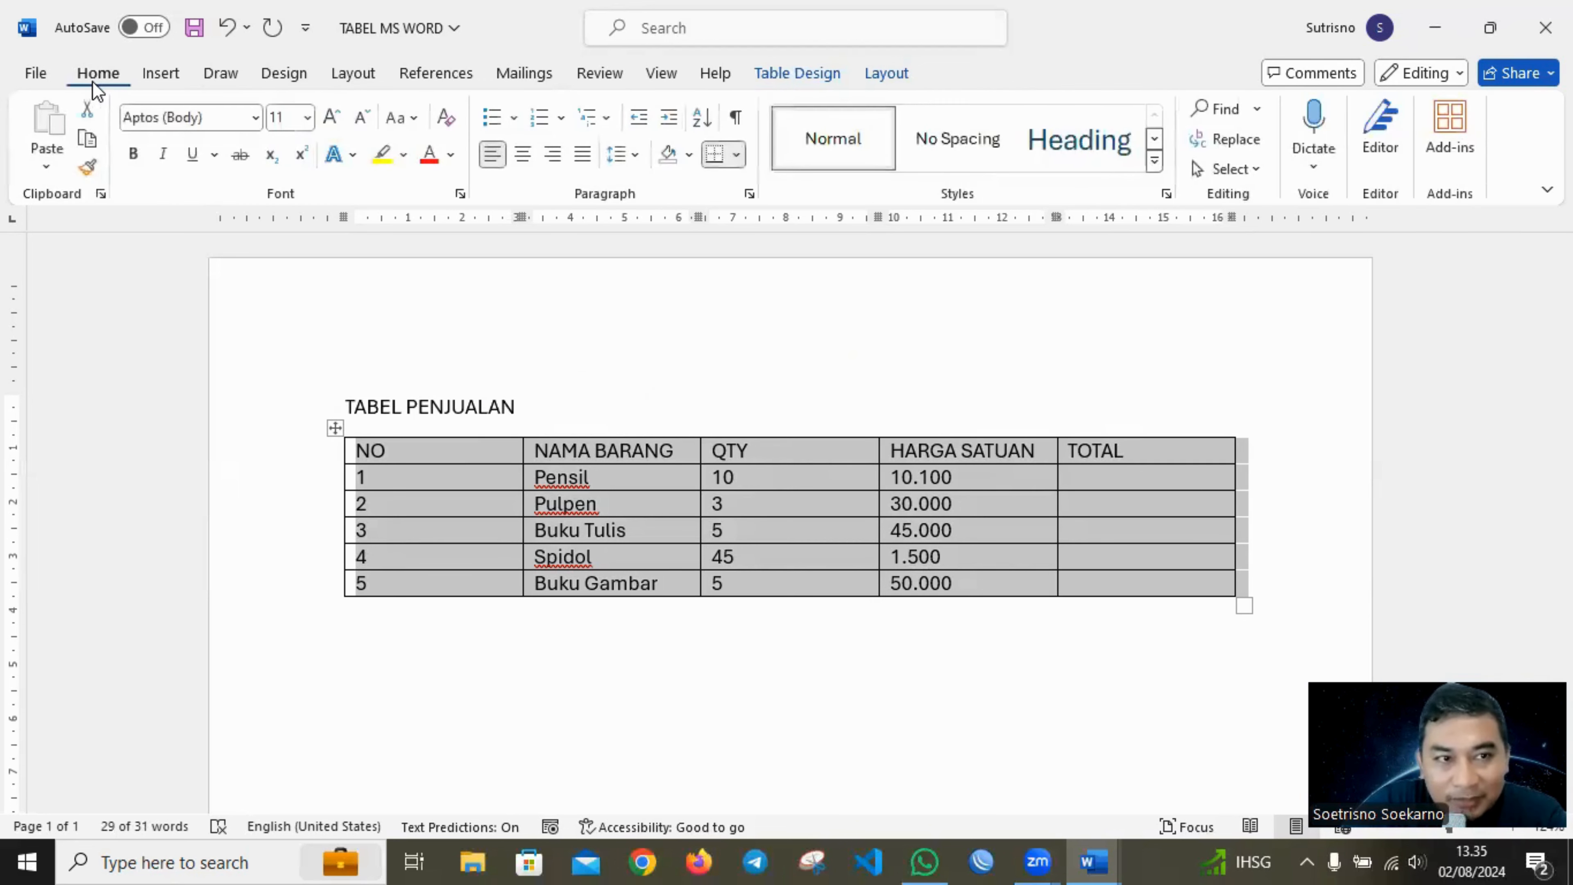
left_click(531, 163)
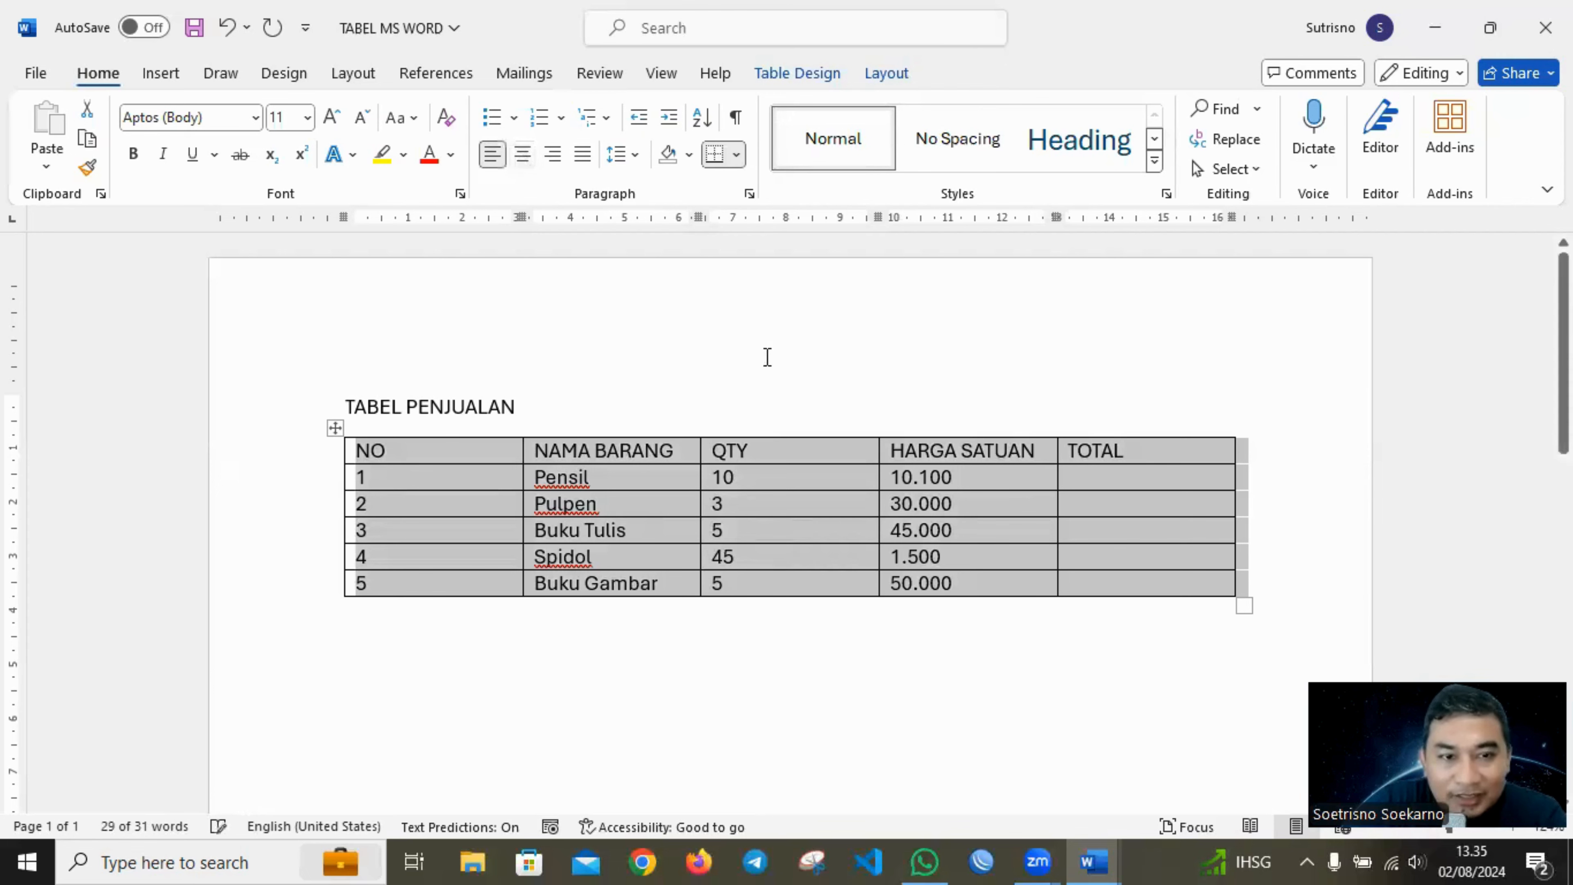
left_click(457, 442)
left_click_drag(456, 442, 1133, 592)
left_click(523, 155)
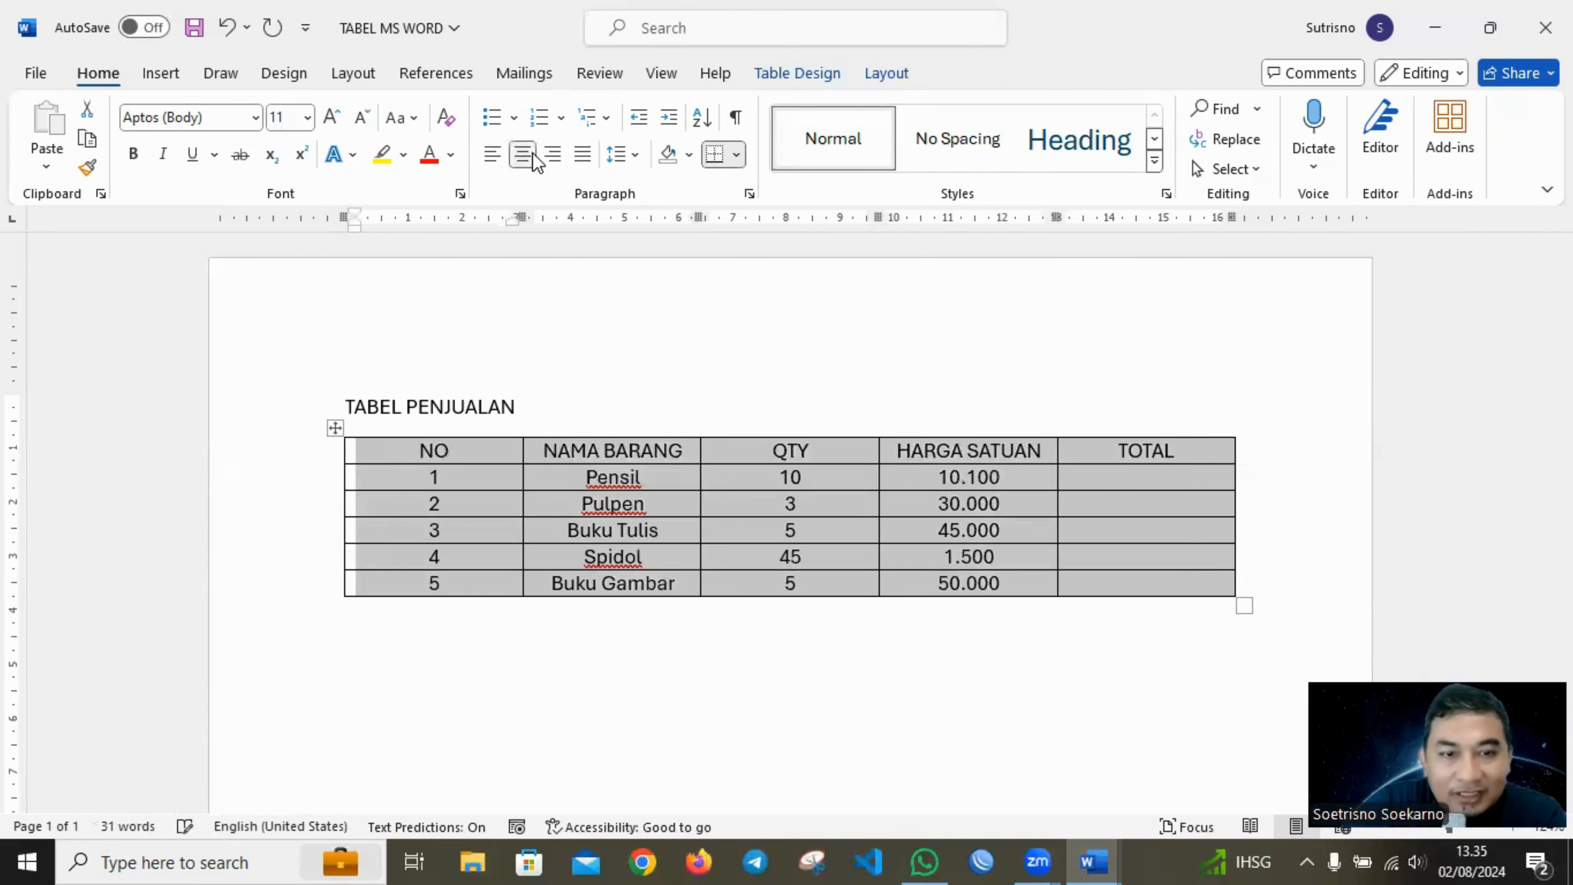
left_click(745, 346)
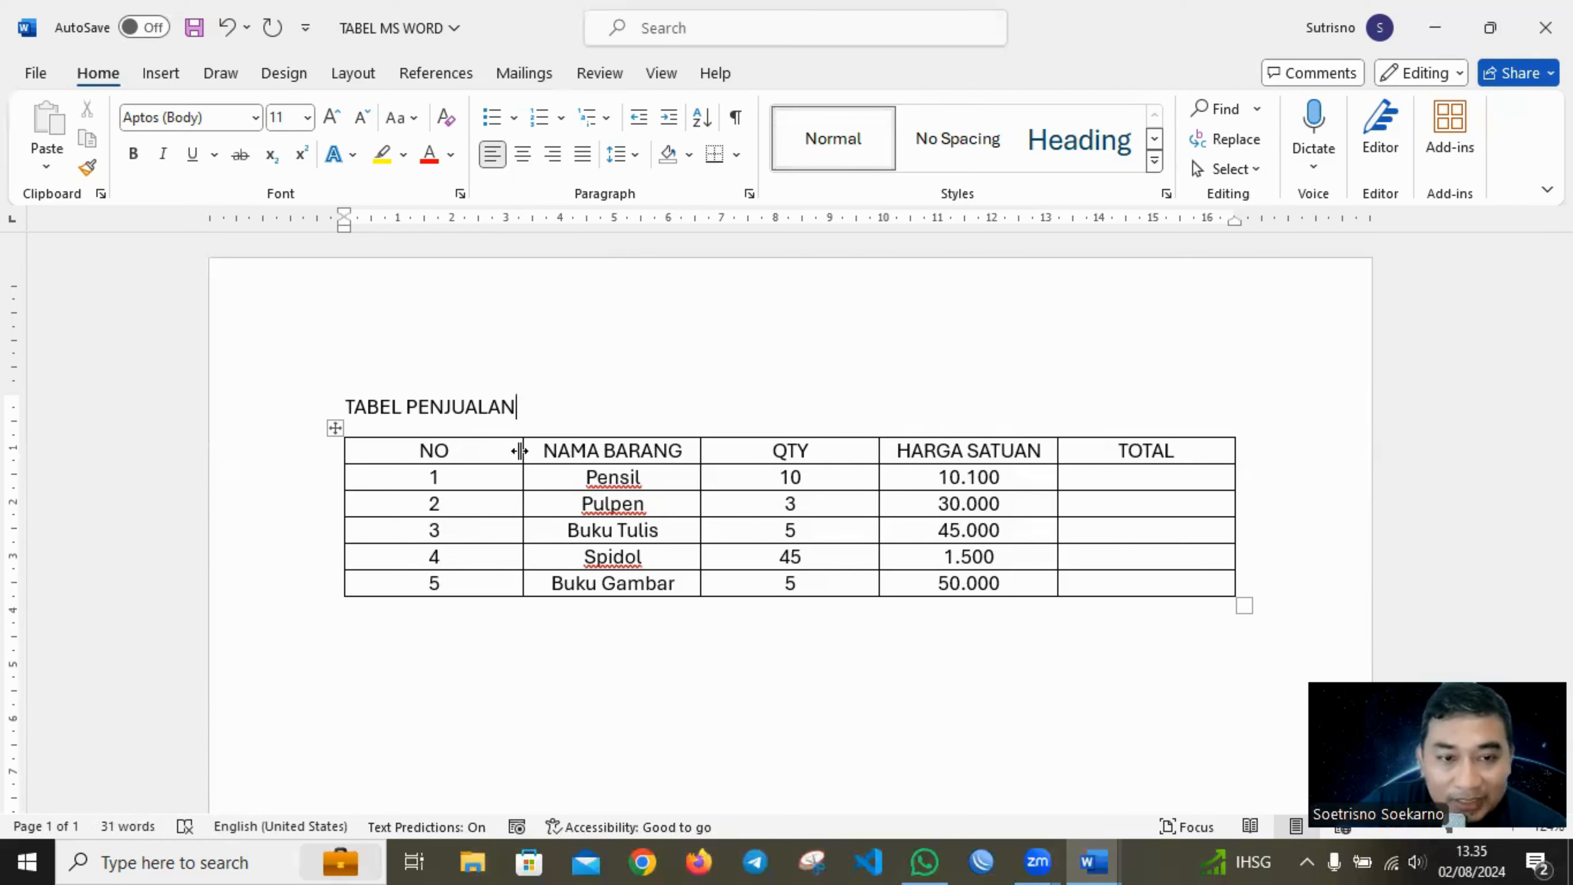
Narrow the NO and QTY columns and shift the HARGA SATUAN boundary so the NAMA BARANG and TOTAL columns are wider.
left_click_drag(520, 450, 410, 459)
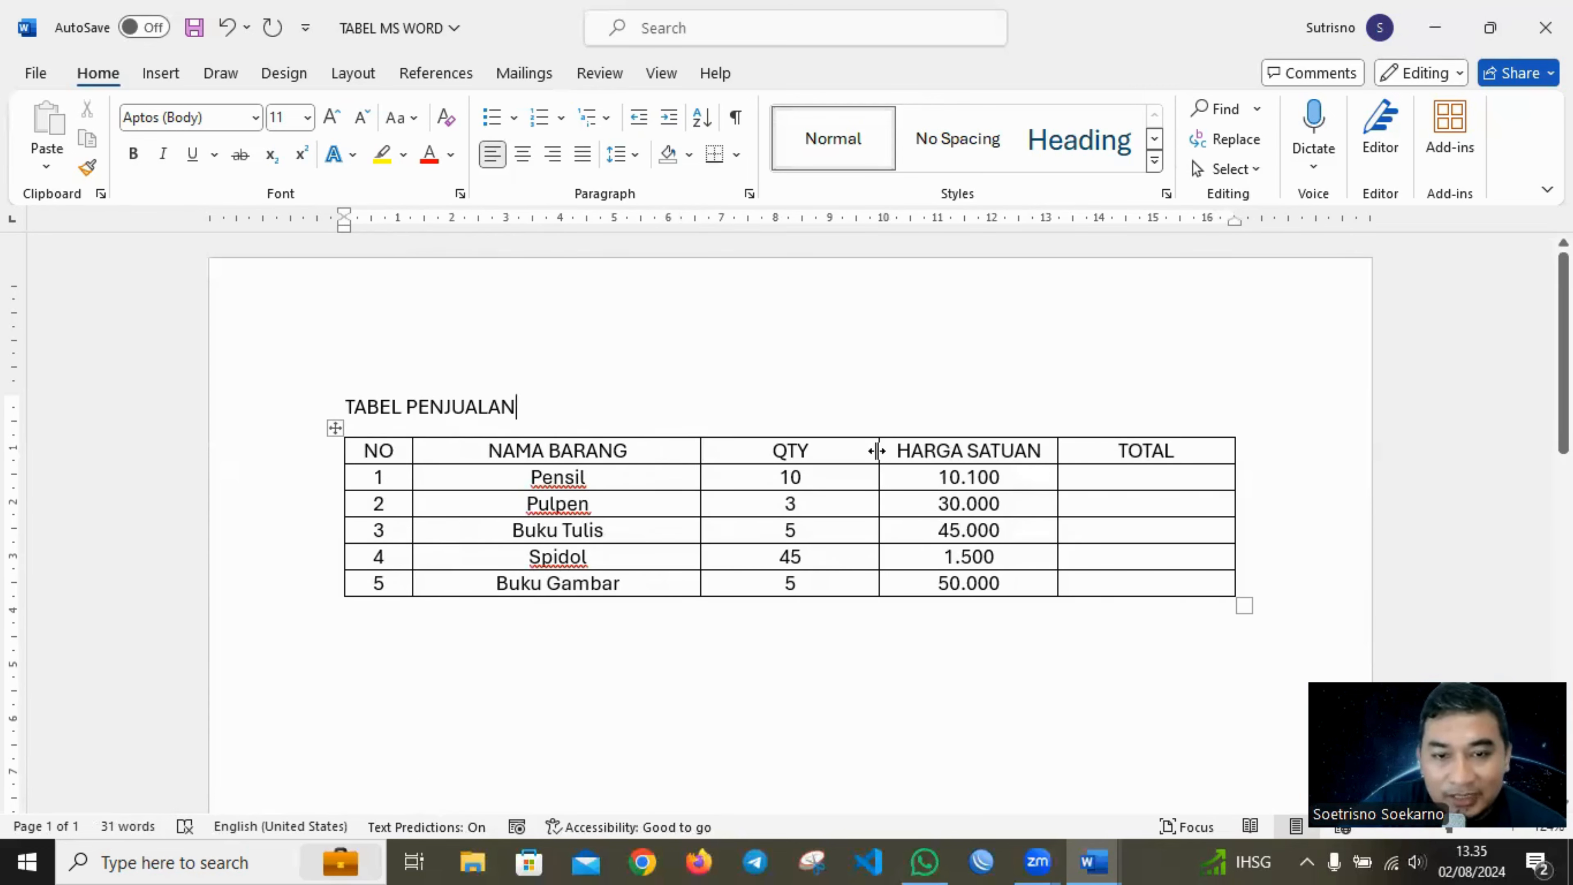
left_click_drag(878, 451, 844, 452)
left_click_drag(1054, 453, 1033, 452)
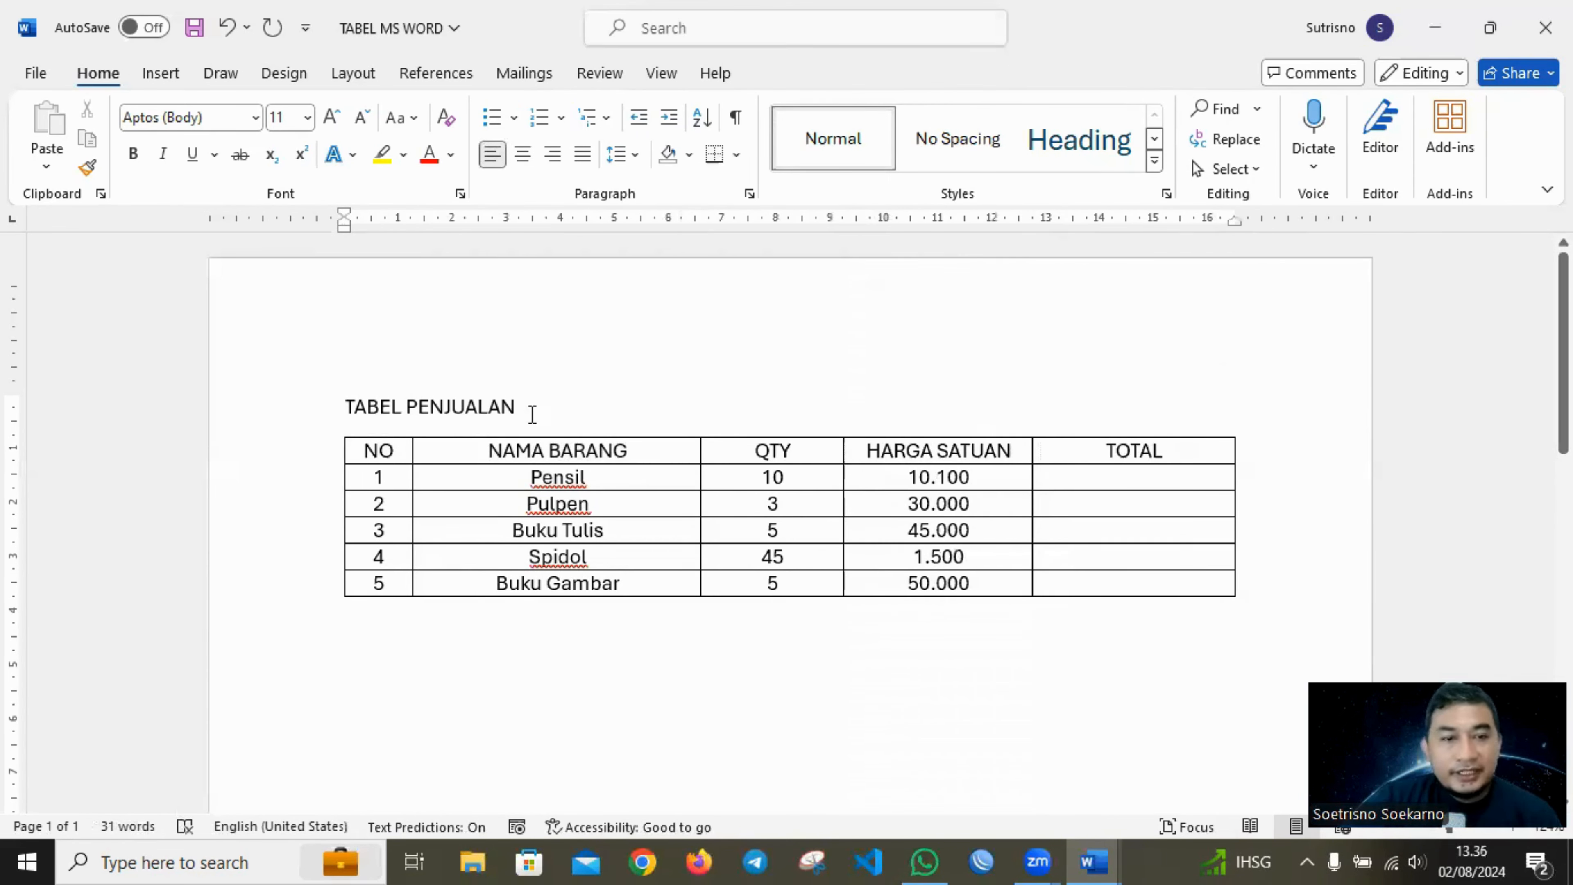
Center the title TABEL PENJUALAN above the table and make it bold.
left_click_drag(518, 407, 335, 406)
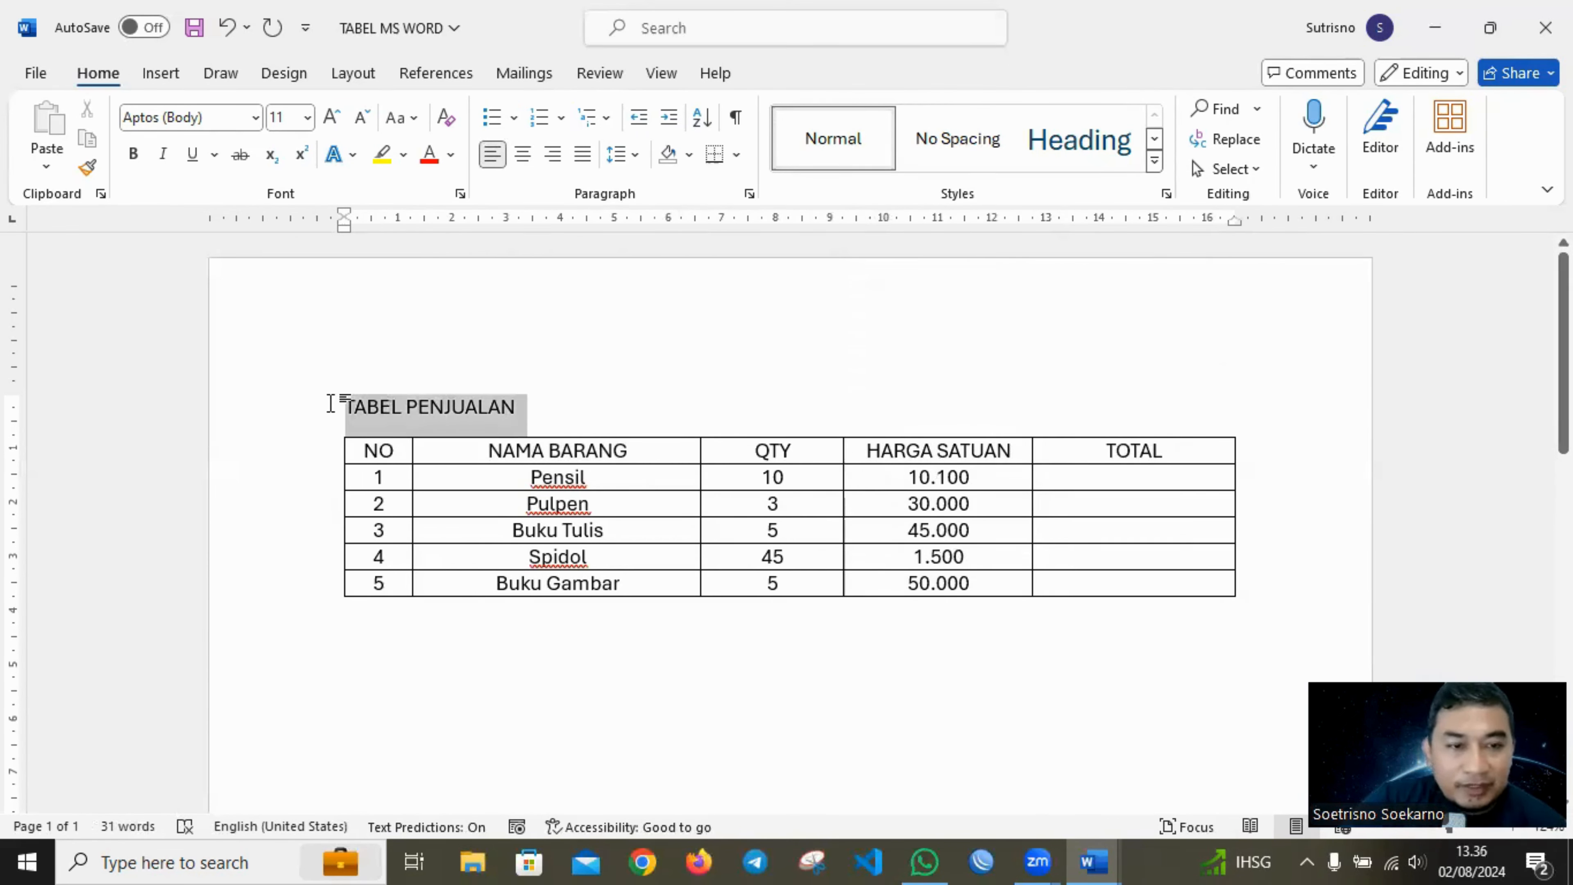
left_click(522, 154)
left_click(130, 155)
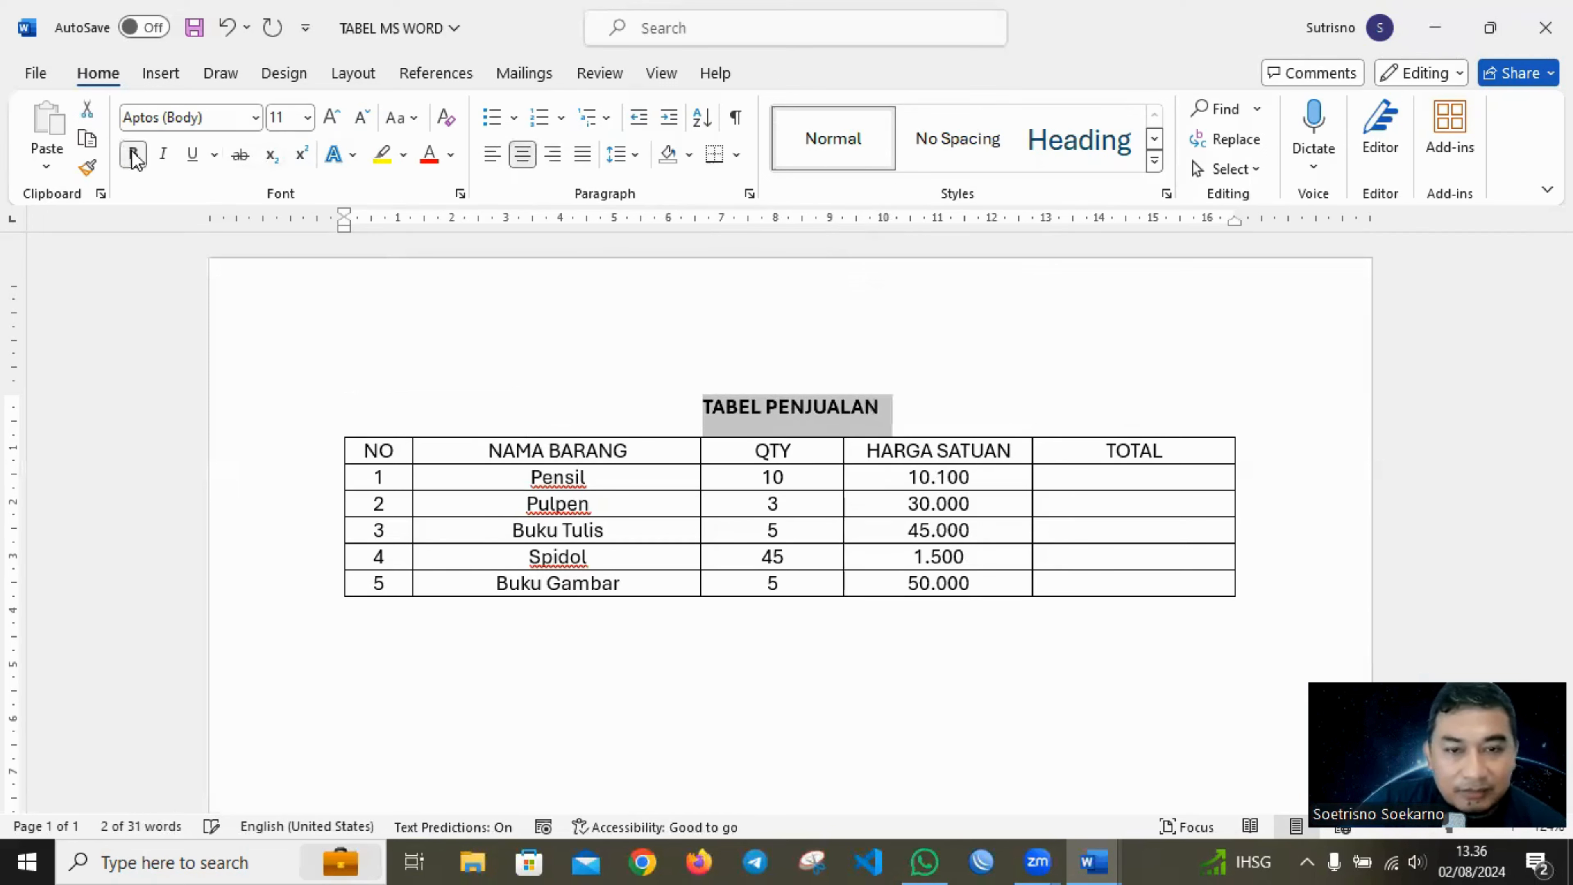
left_click(432, 423)
Make the table's header row bold and shade its cells light green.
left_click_drag(399, 451, 1103, 451)
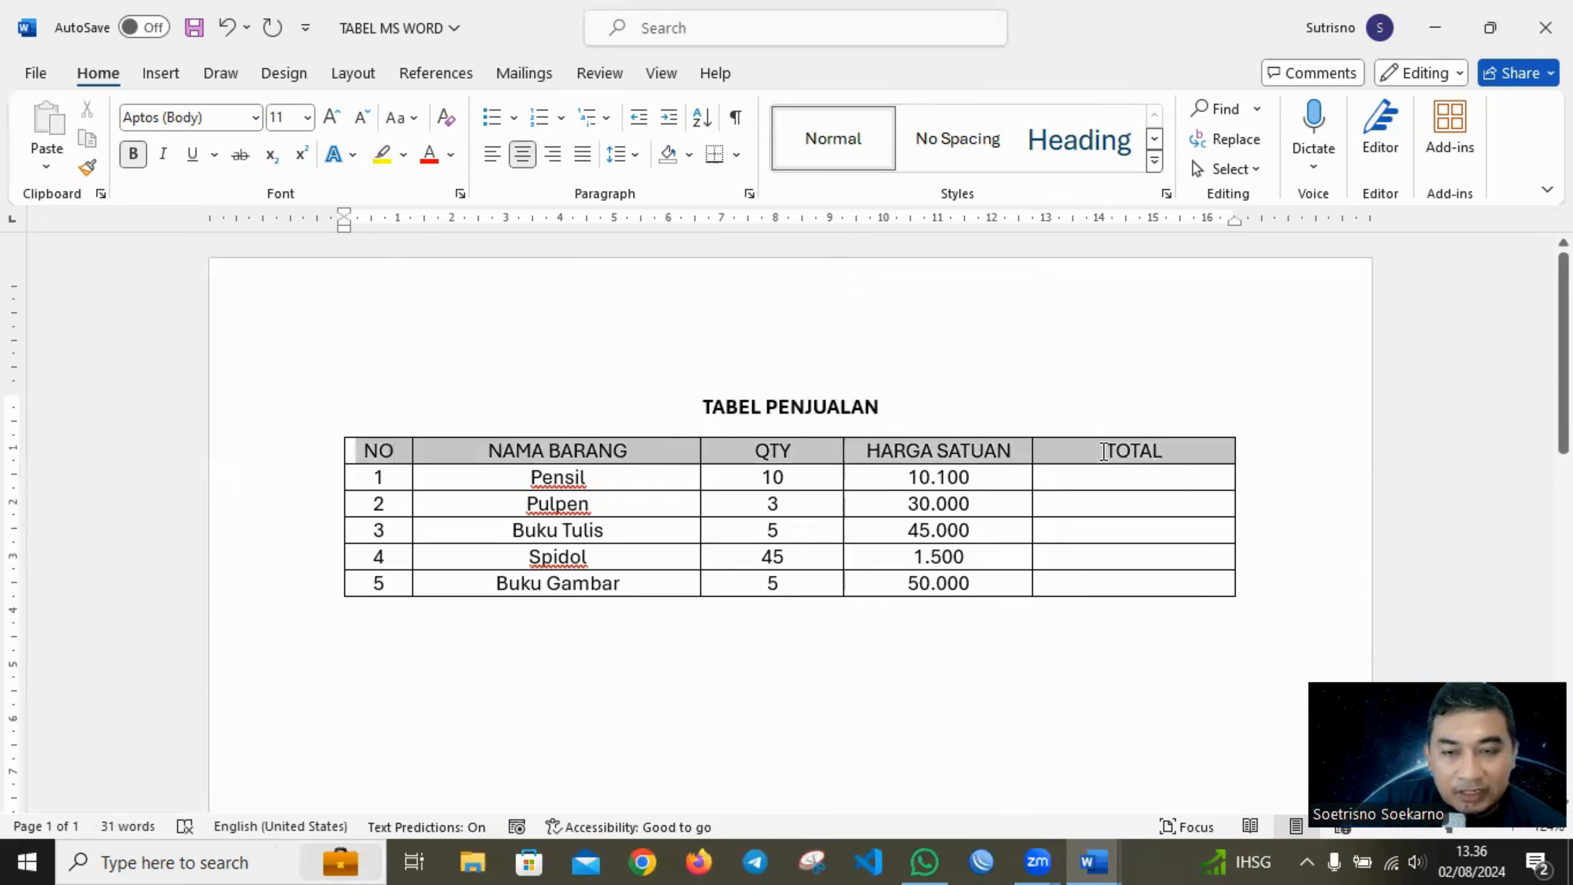
left_click(133, 155)
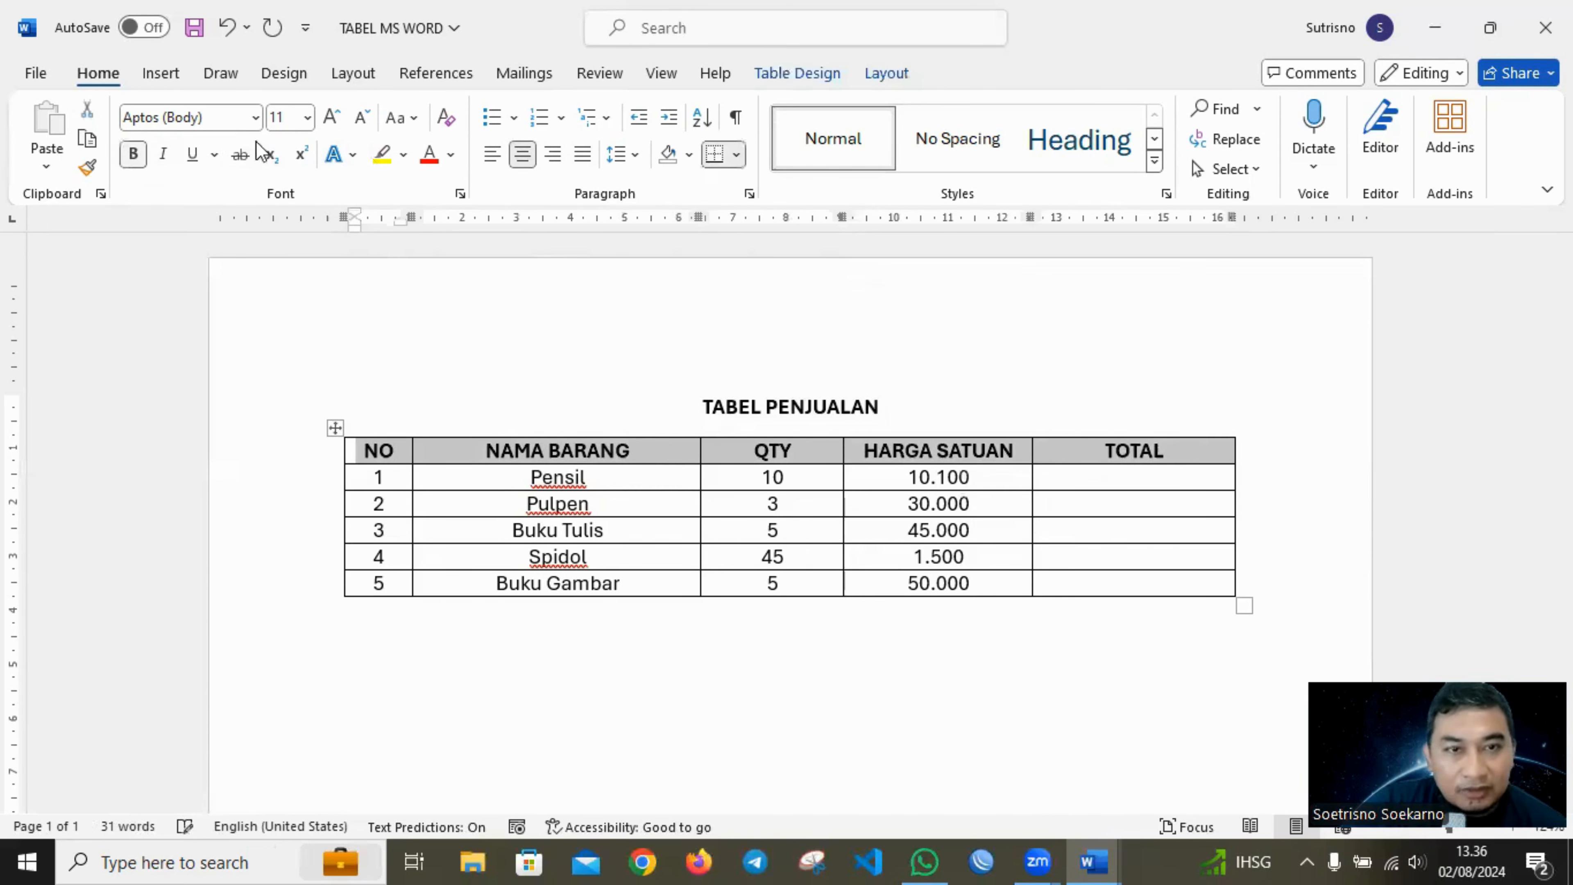
left_click(688, 154)
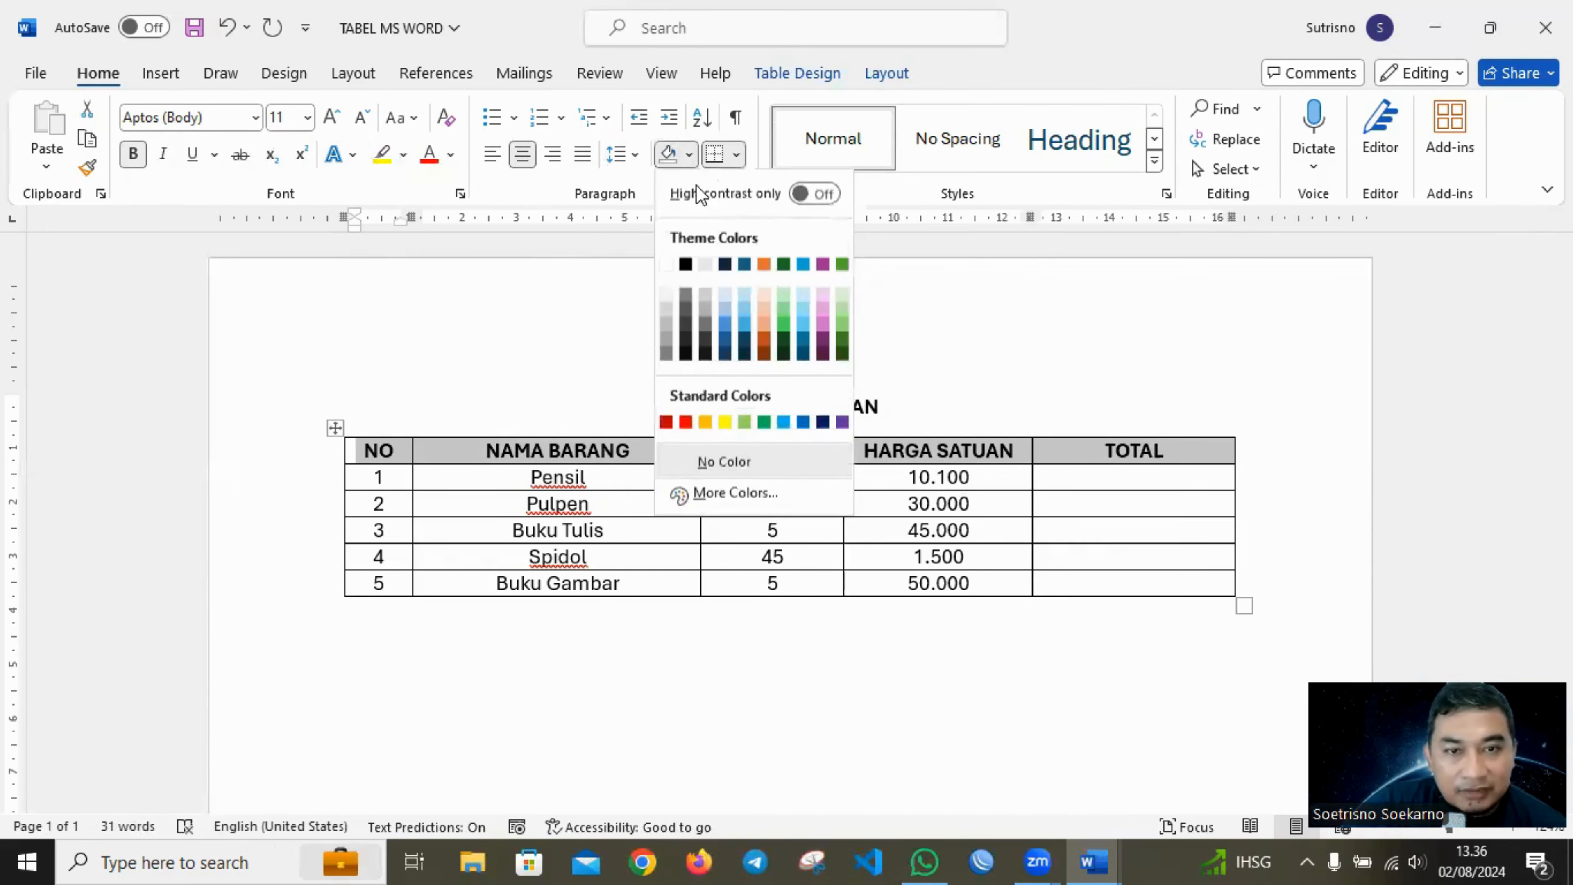
left_click(843, 304)
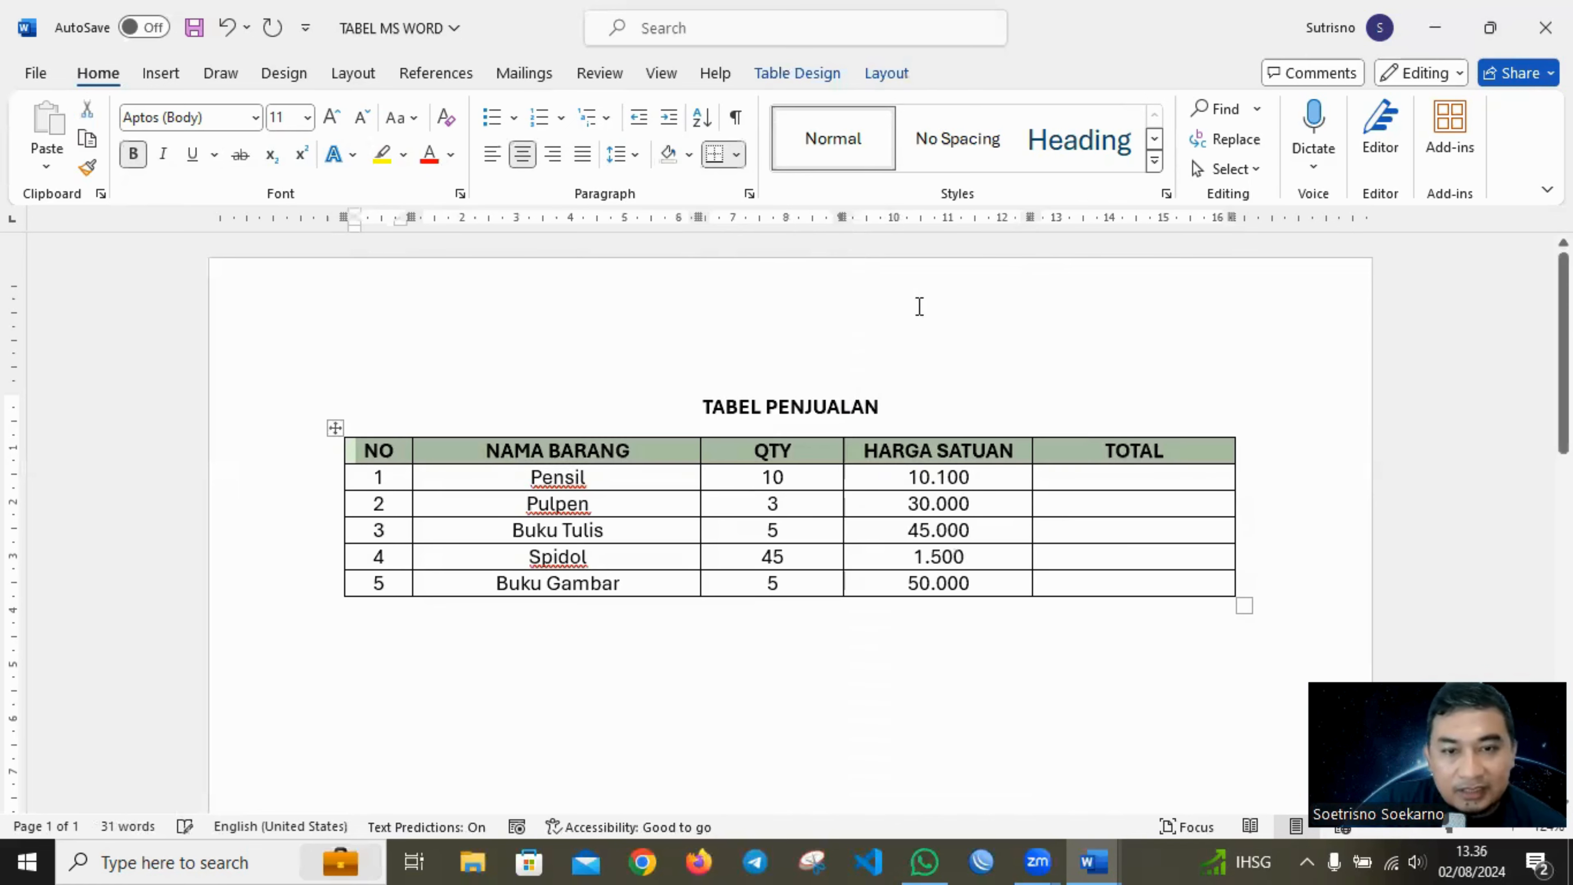
left_click_drag(947, 402, 706, 407)
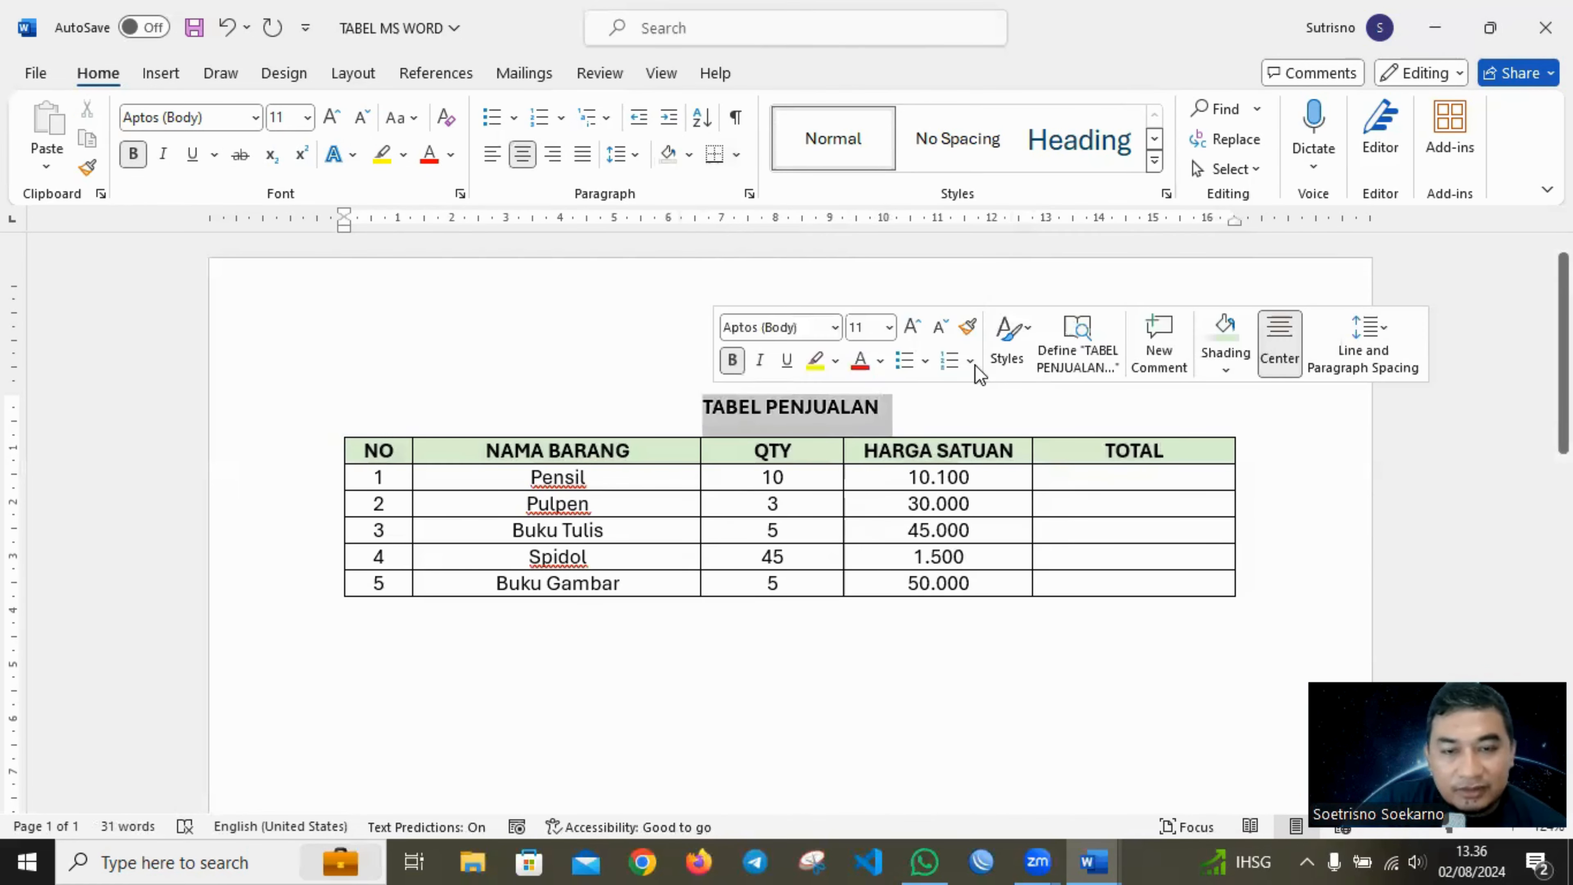
left_click(1056, 363)
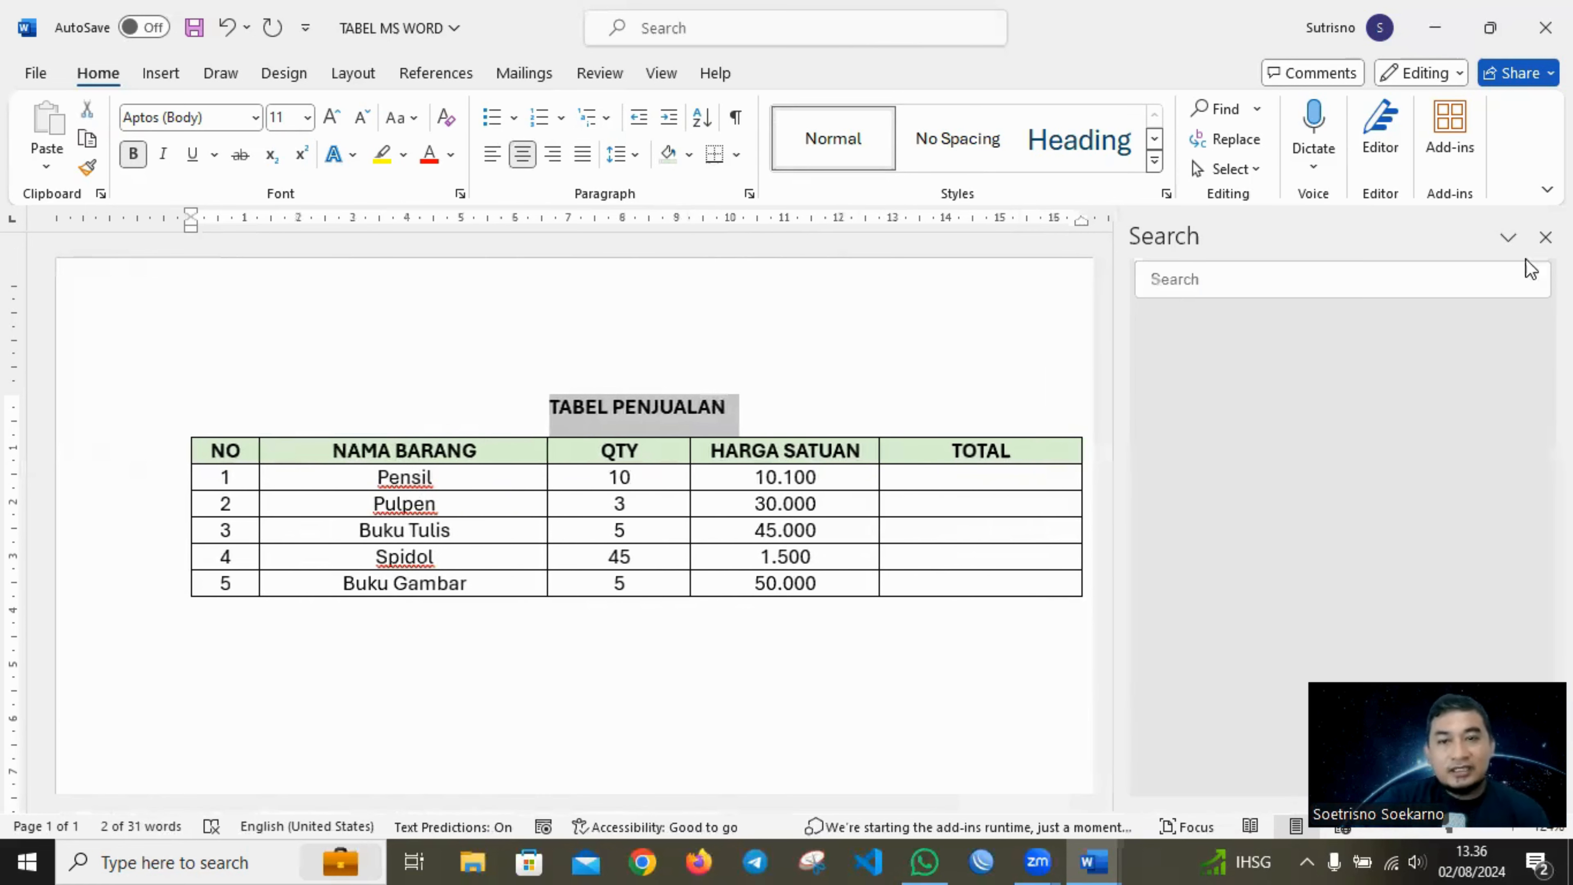
left_click(1546, 237)
left_click(1106, 380)
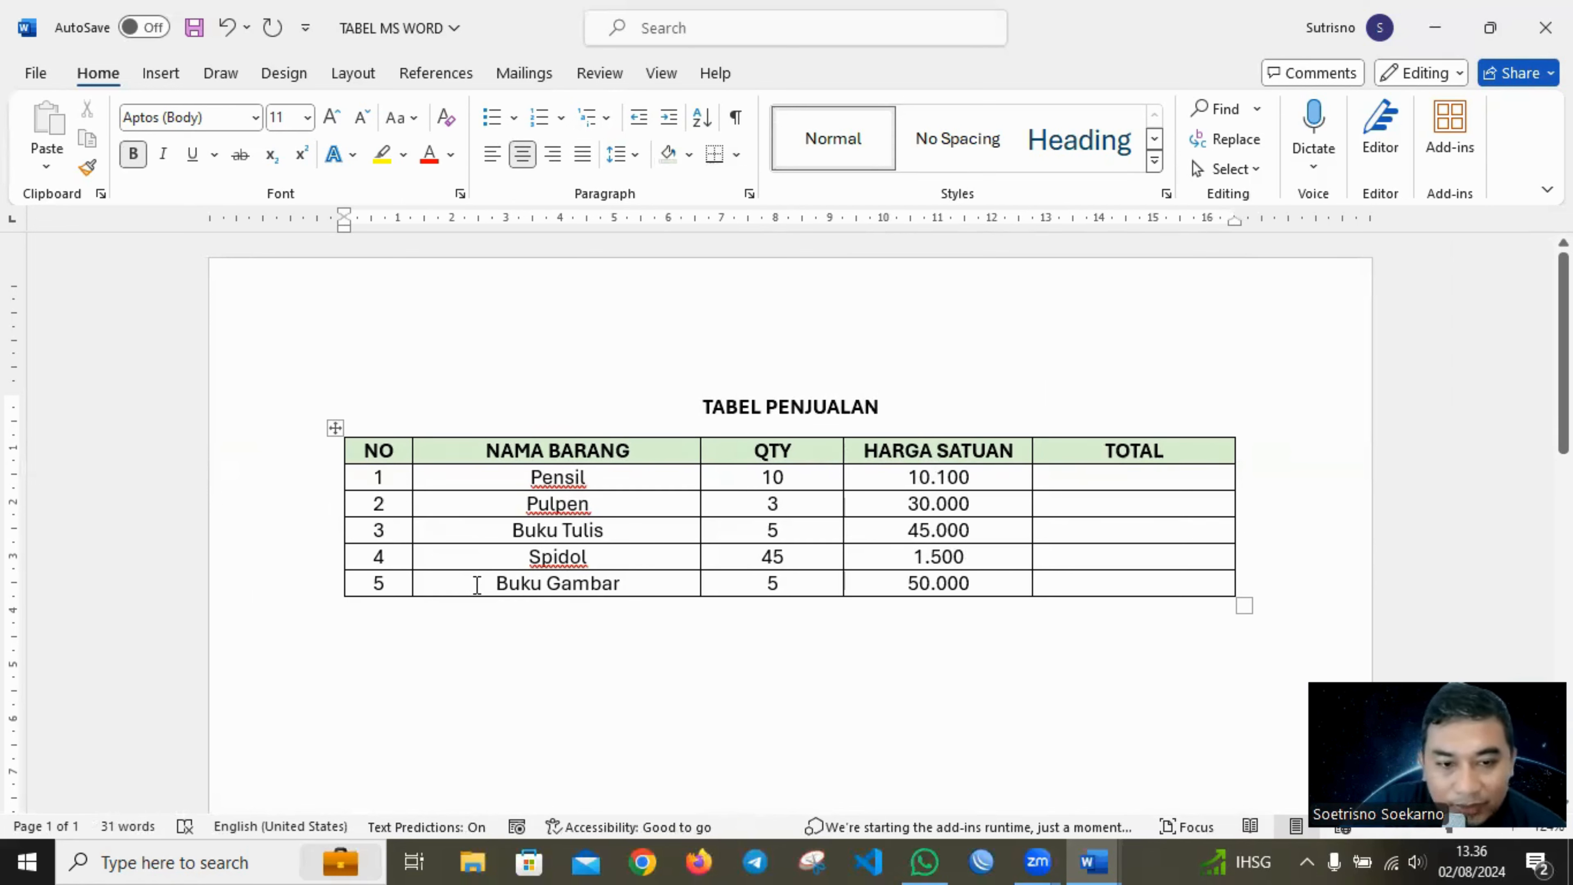
Insert a new row below the Buku Gambar row at the end of the table.
left_click(477, 585)
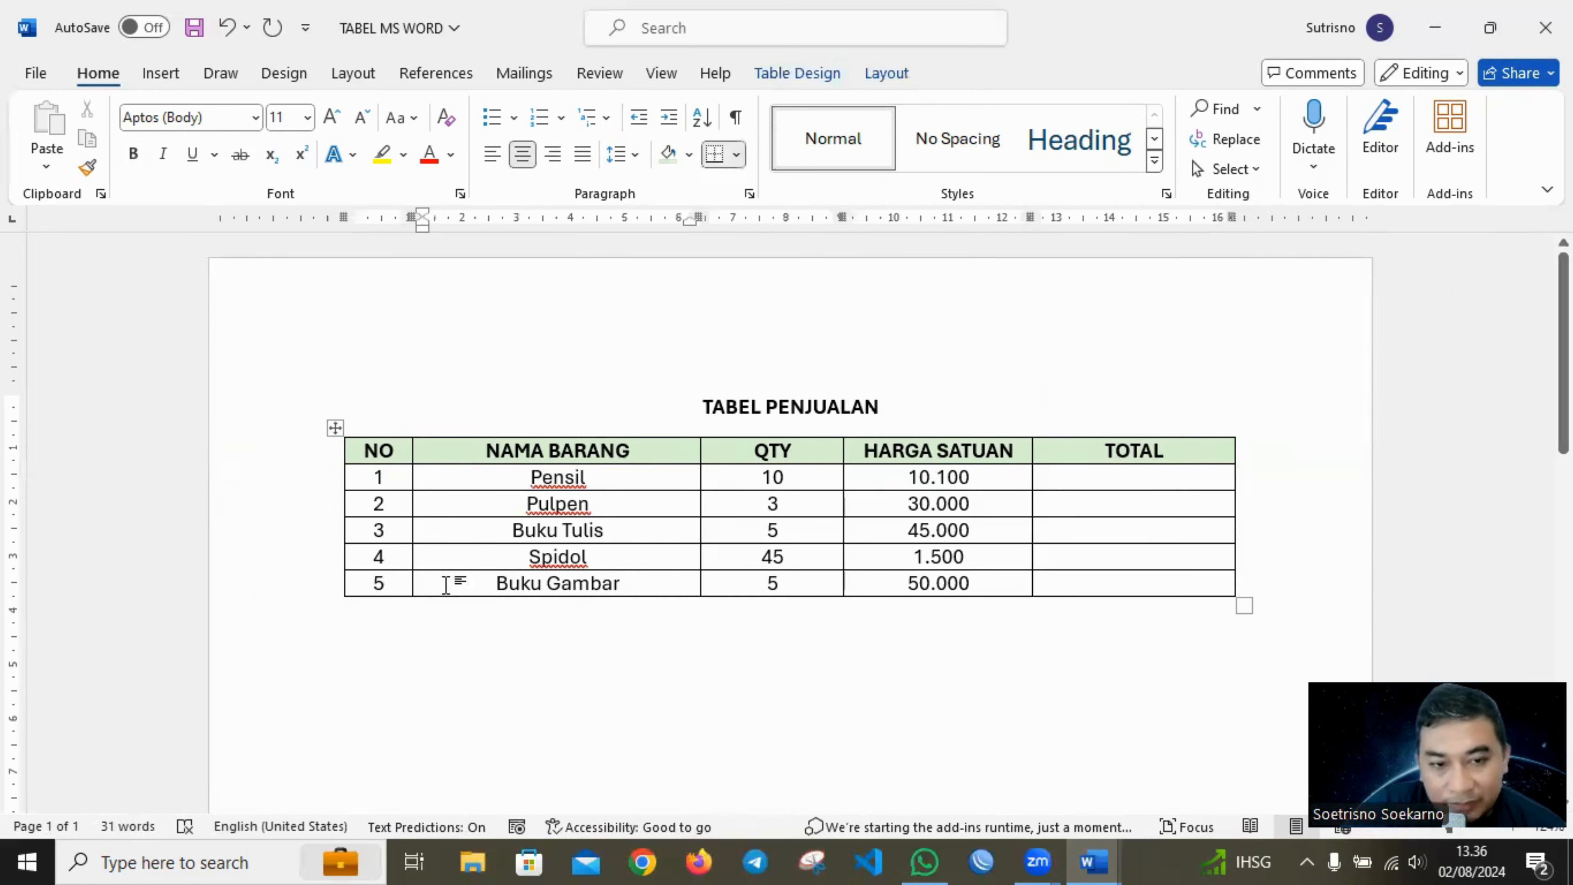
left_click(397, 581)
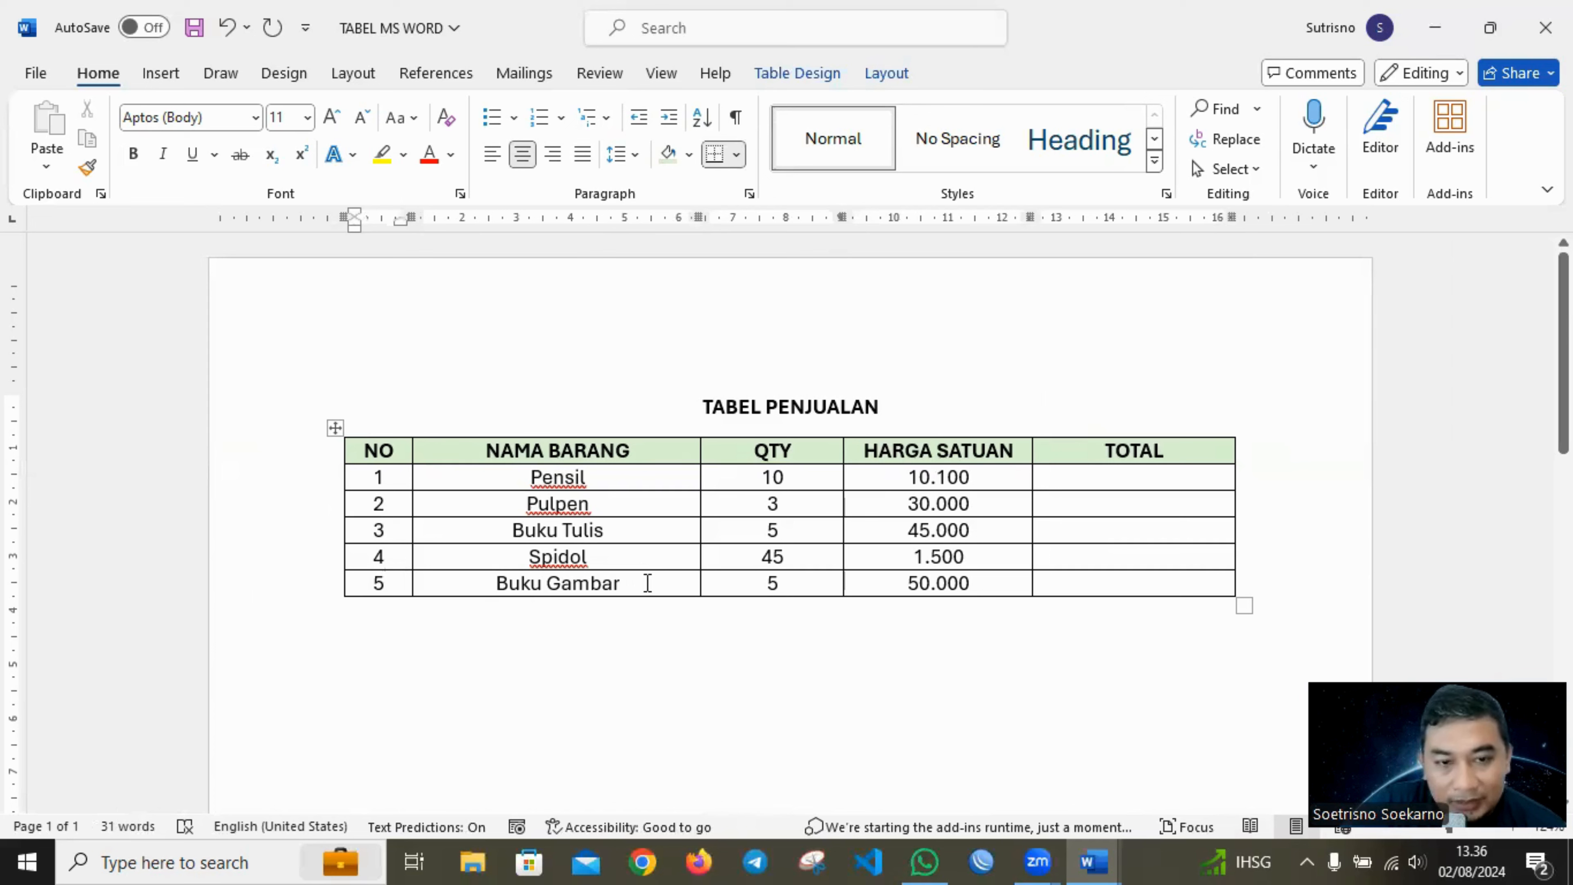
left_click(766, 583)
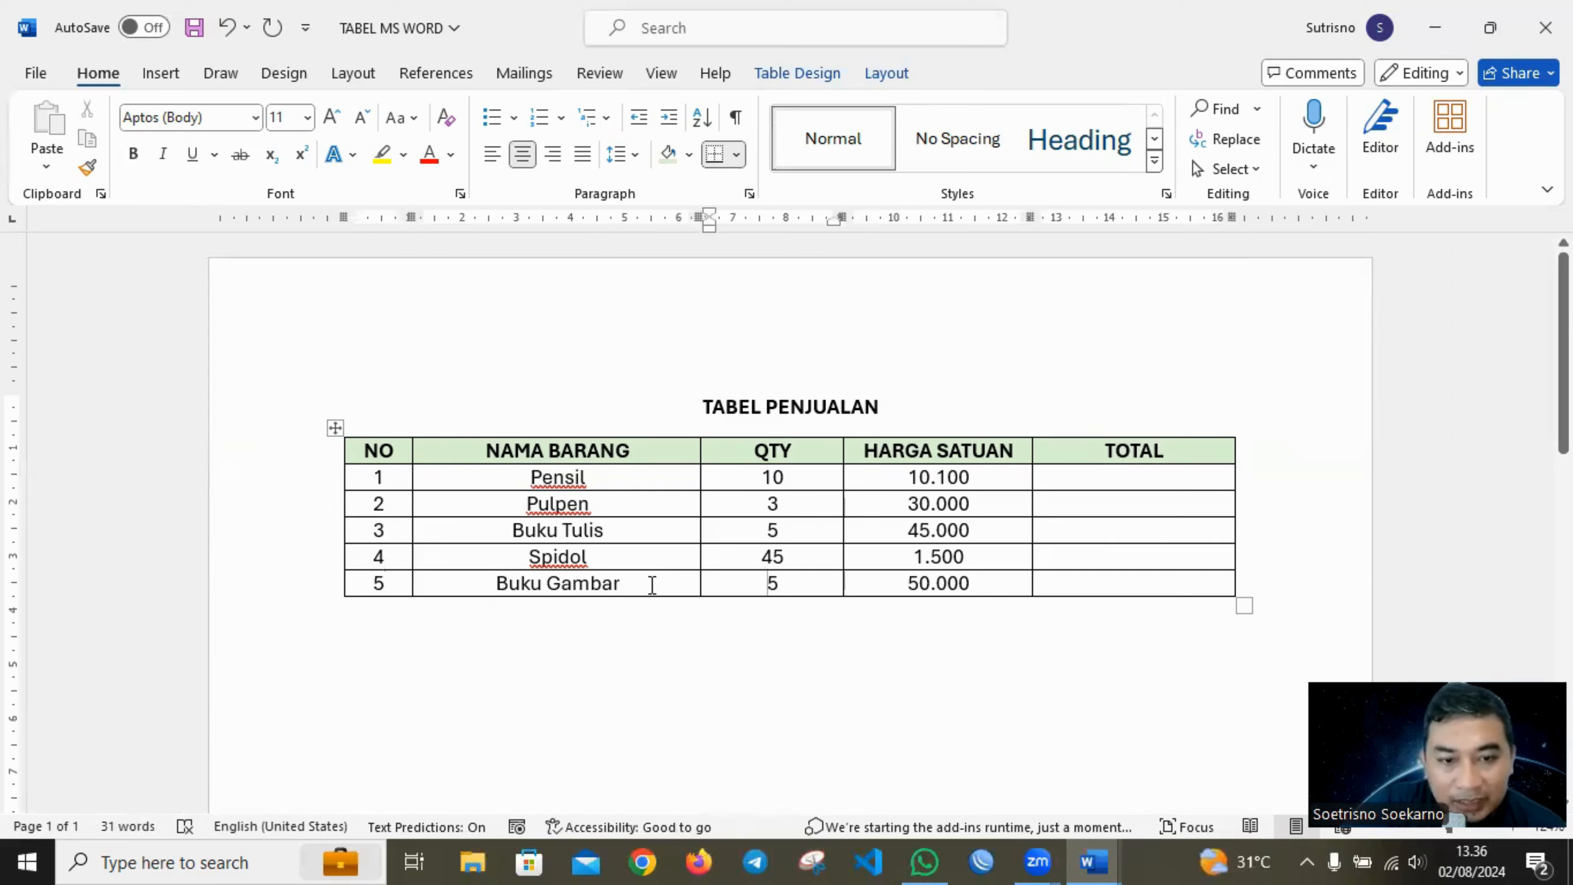
left_click(652, 584)
right_click(652, 584)
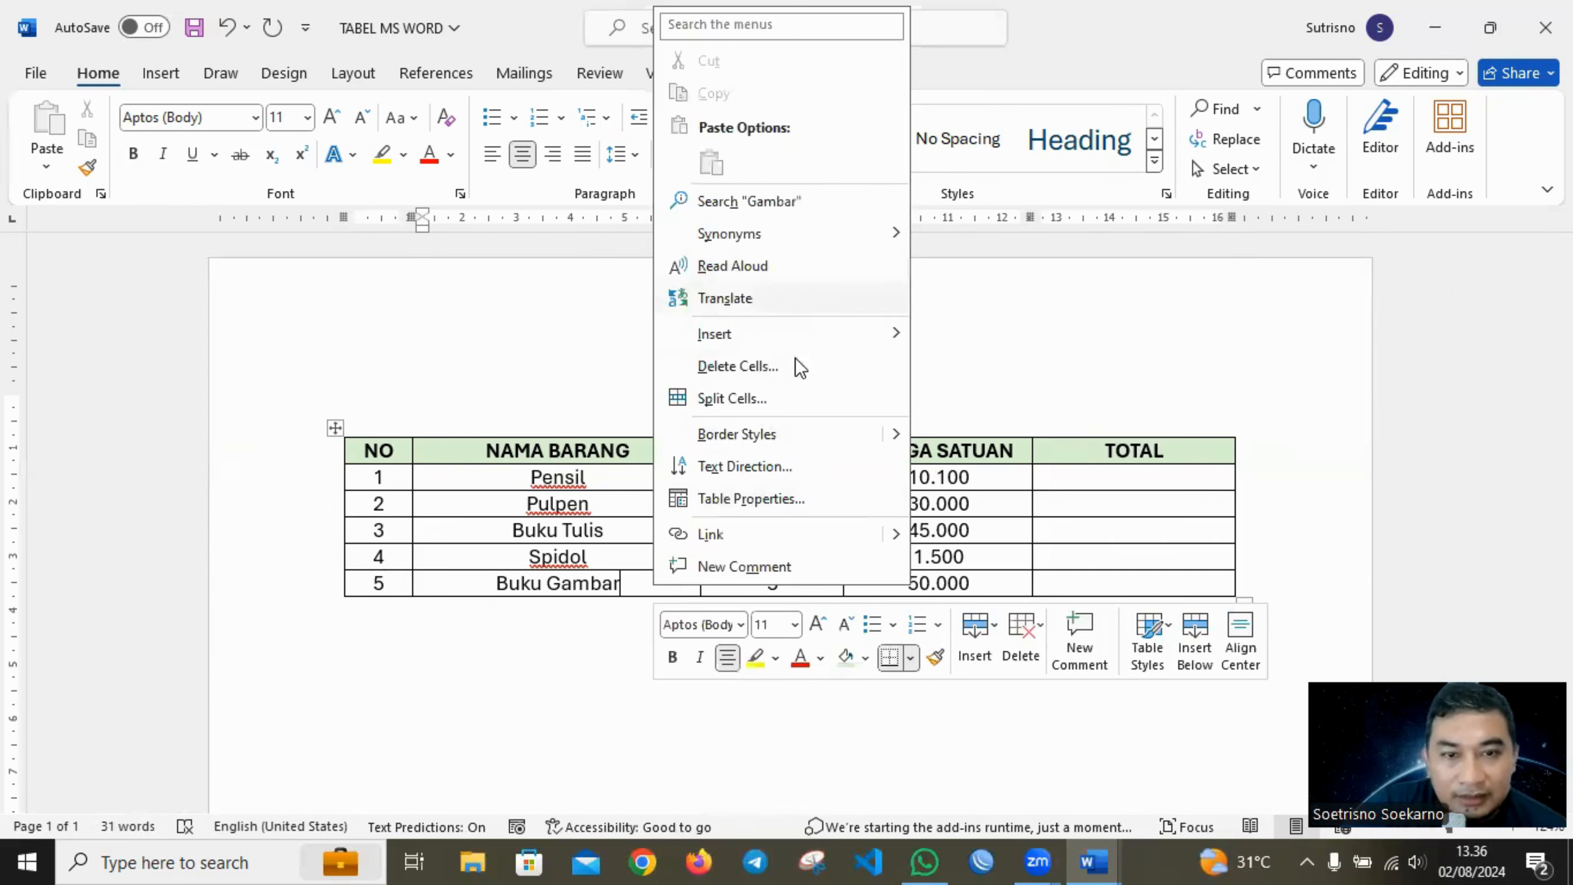
mouse_move(804, 336)
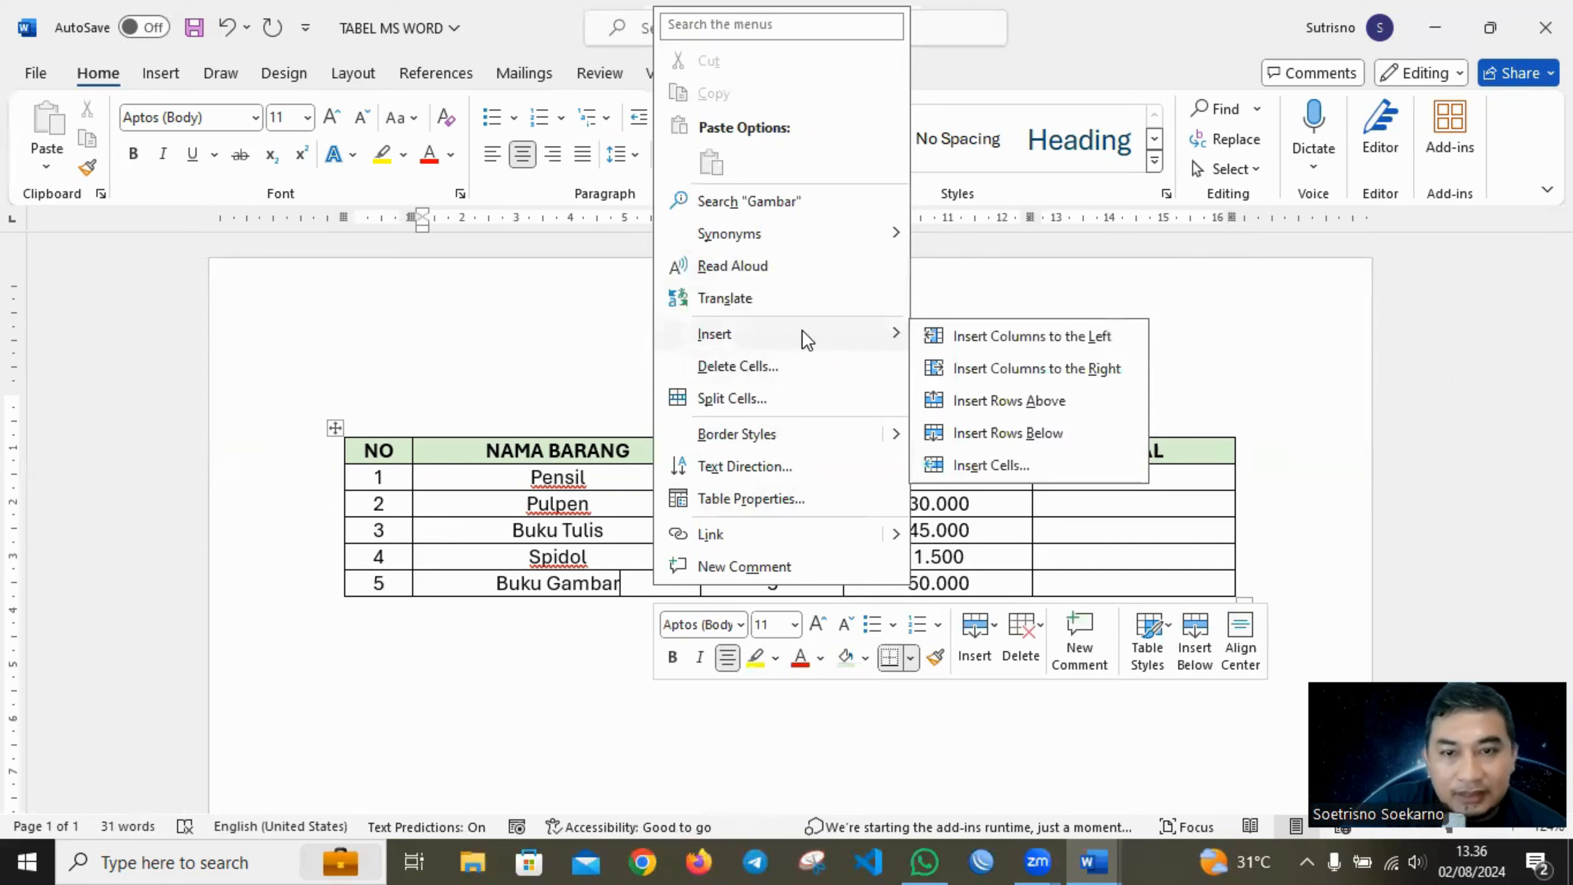
left_click(986, 434)
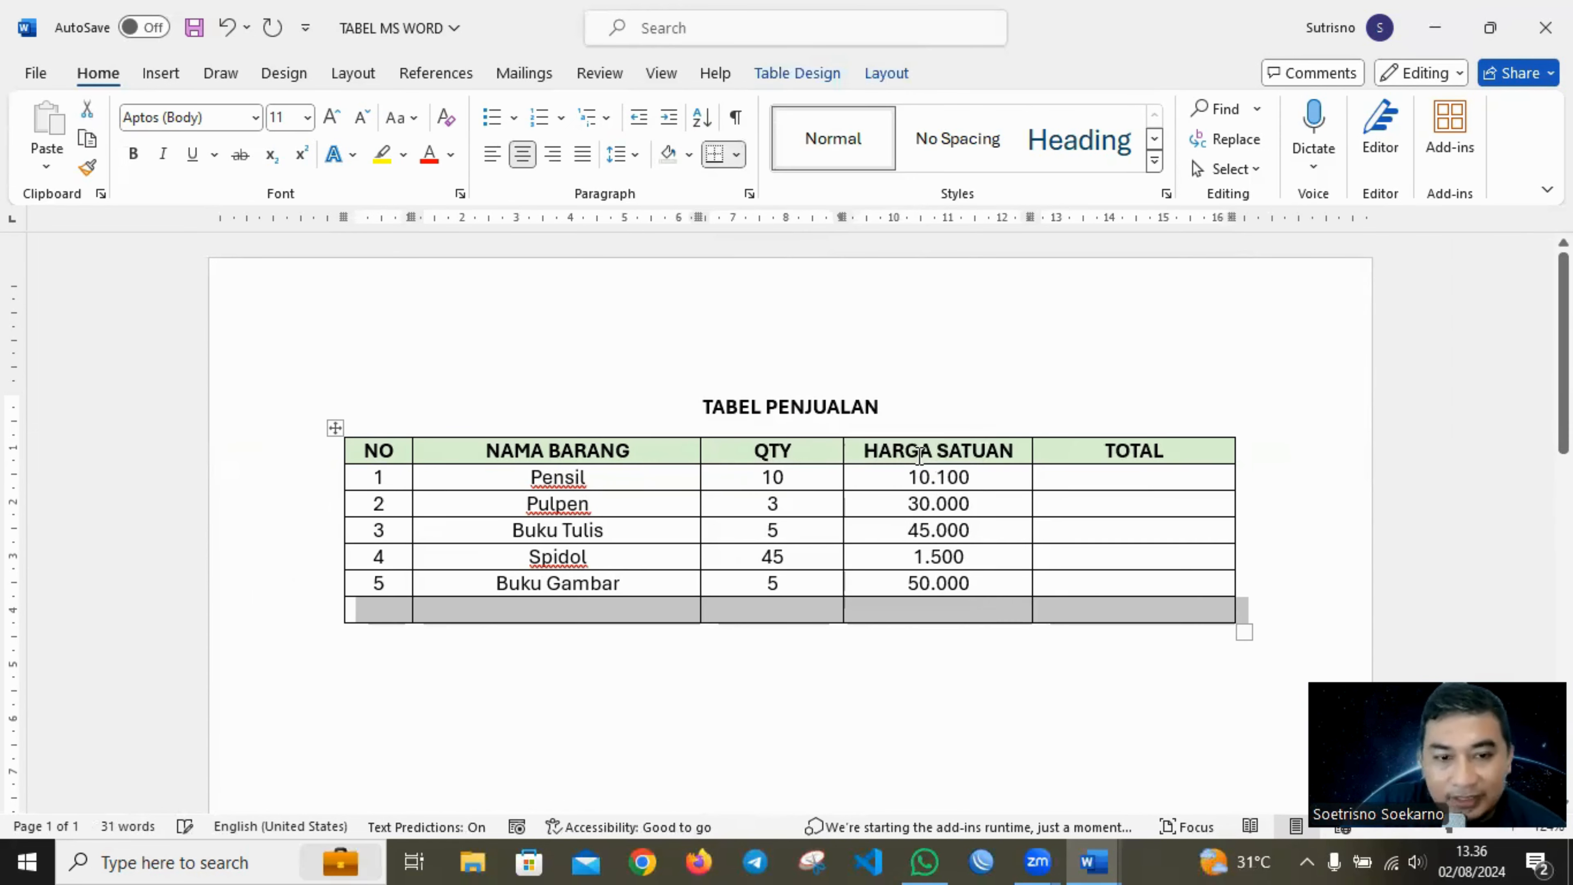
Enter the label Nilai Total in the NAMA BARANG cell of the new last row.
left_click(473, 609)
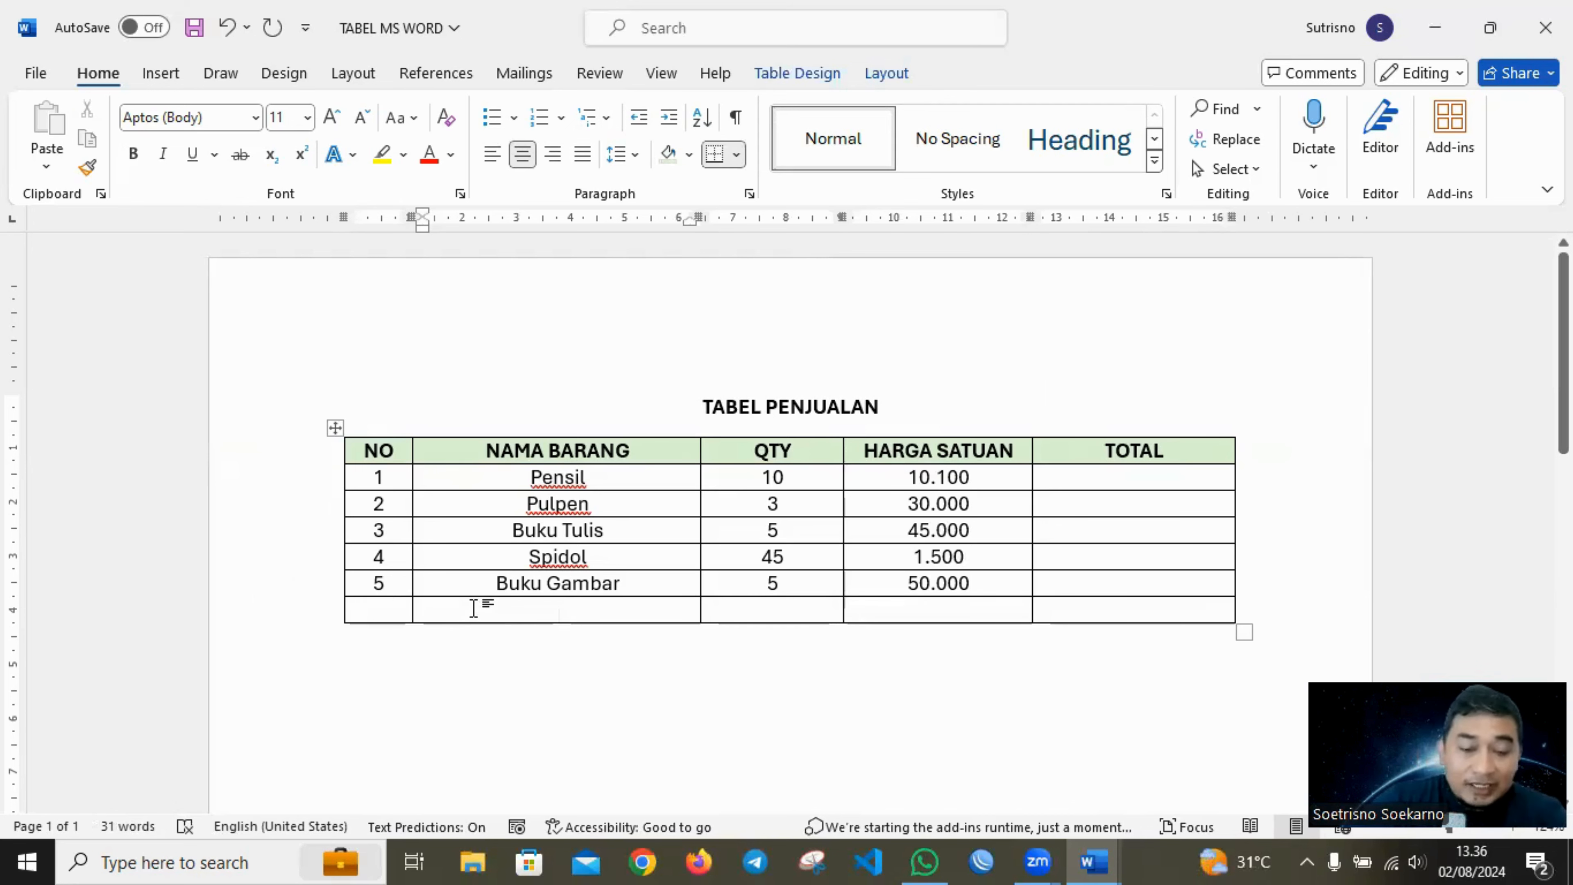
type("Nilai ")
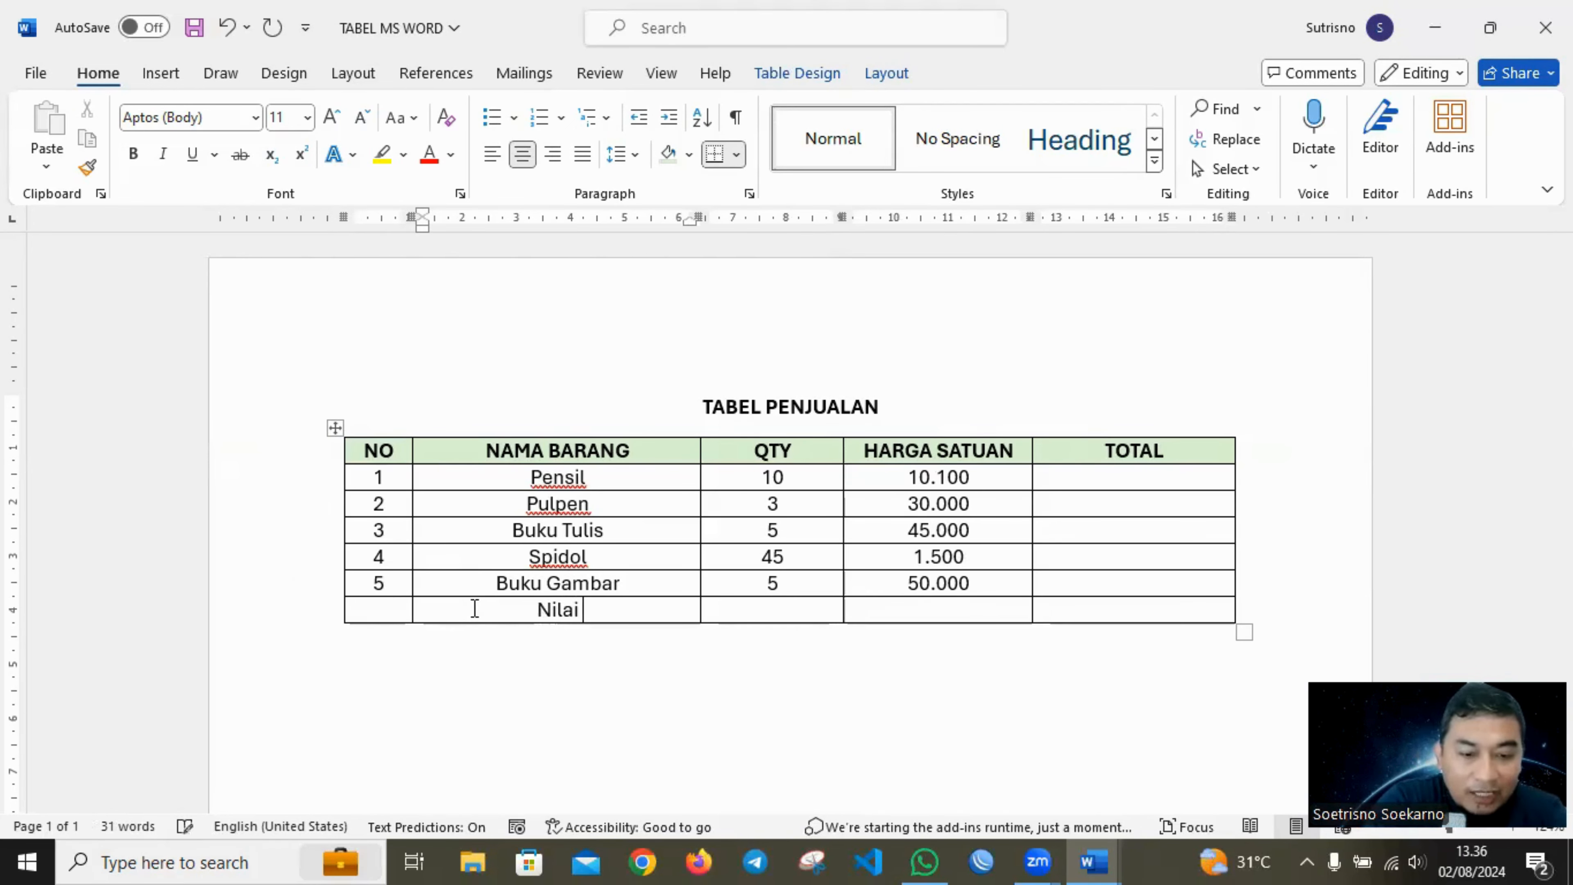
type("Total")
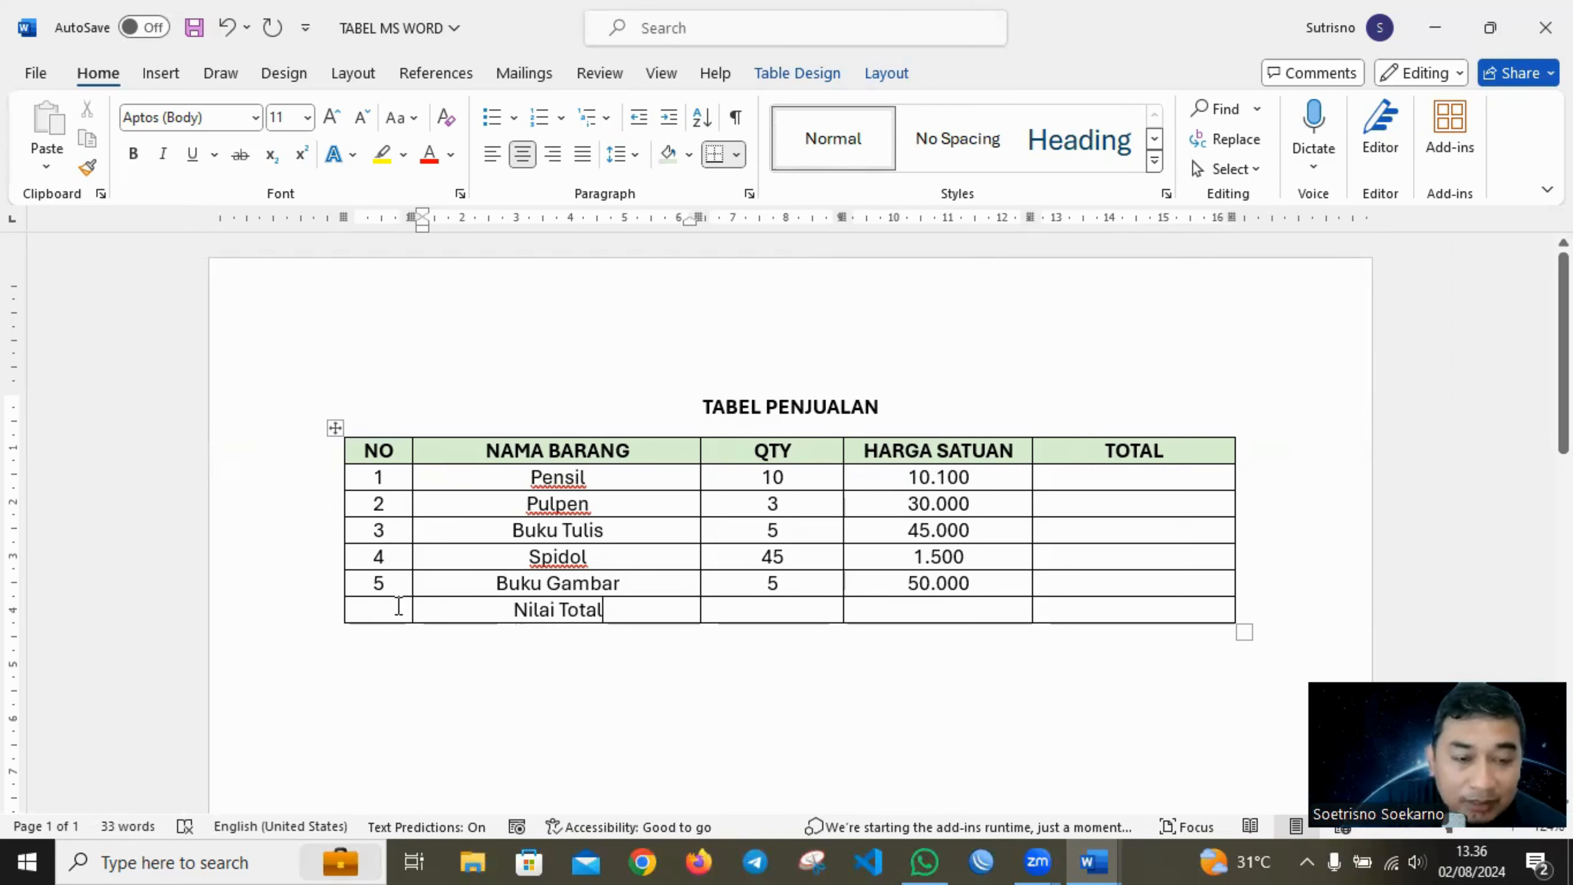
Merge the Nilai Total row's cells from the NO column through the HARGA SATUAN column.
left_click_drag(398, 606, 888, 608)
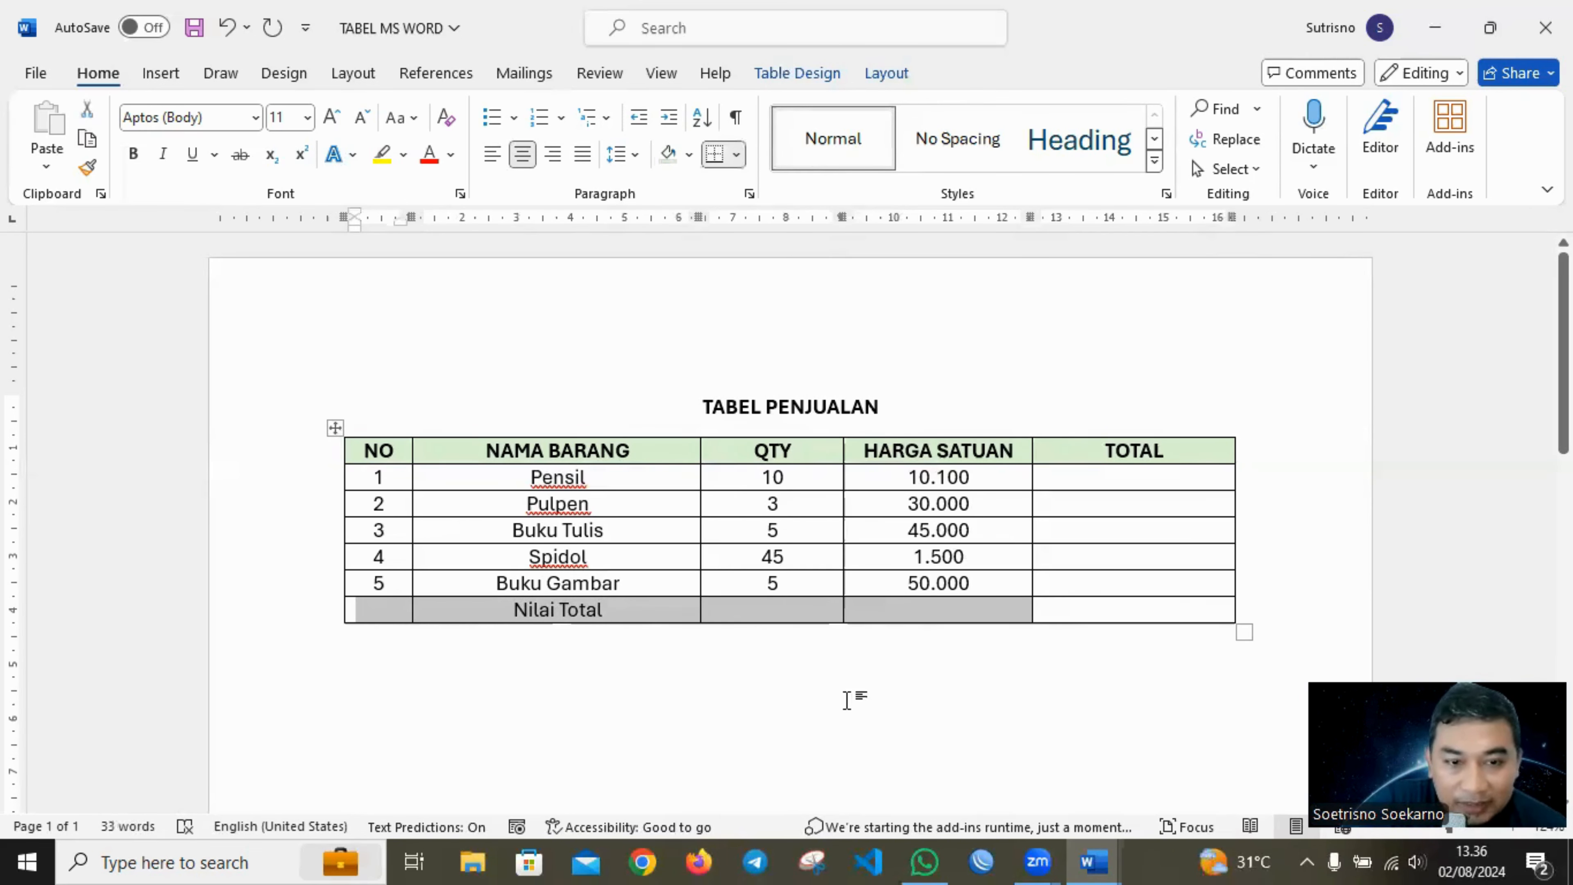
left_click(846, 699)
left_click_drag(447, 610, 869, 618)
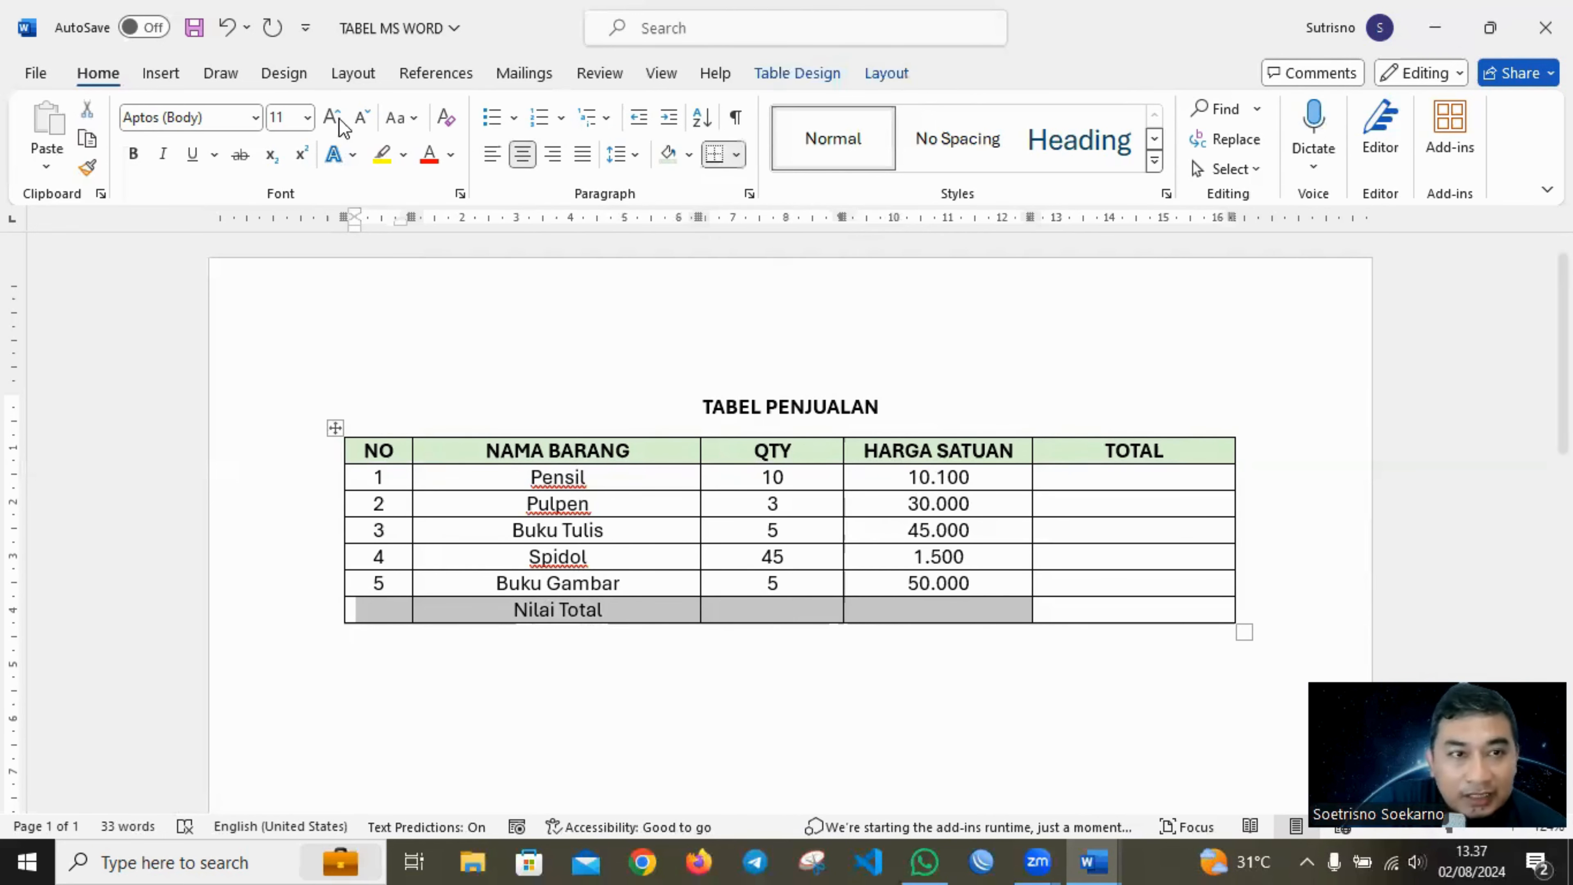
left_click(888, 76)
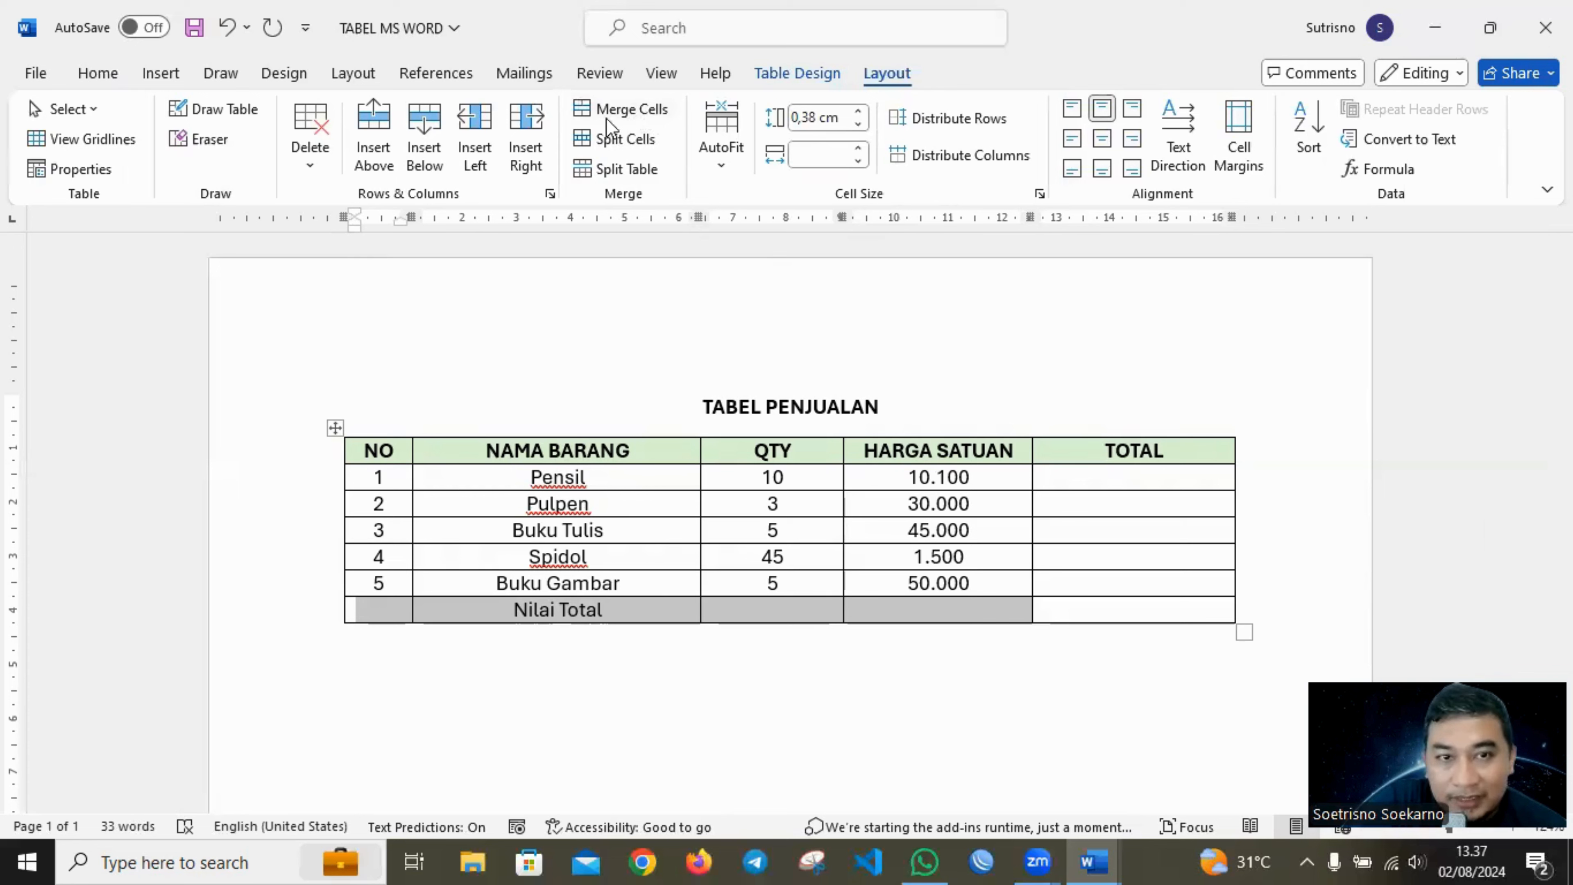
left_click(624, 116)
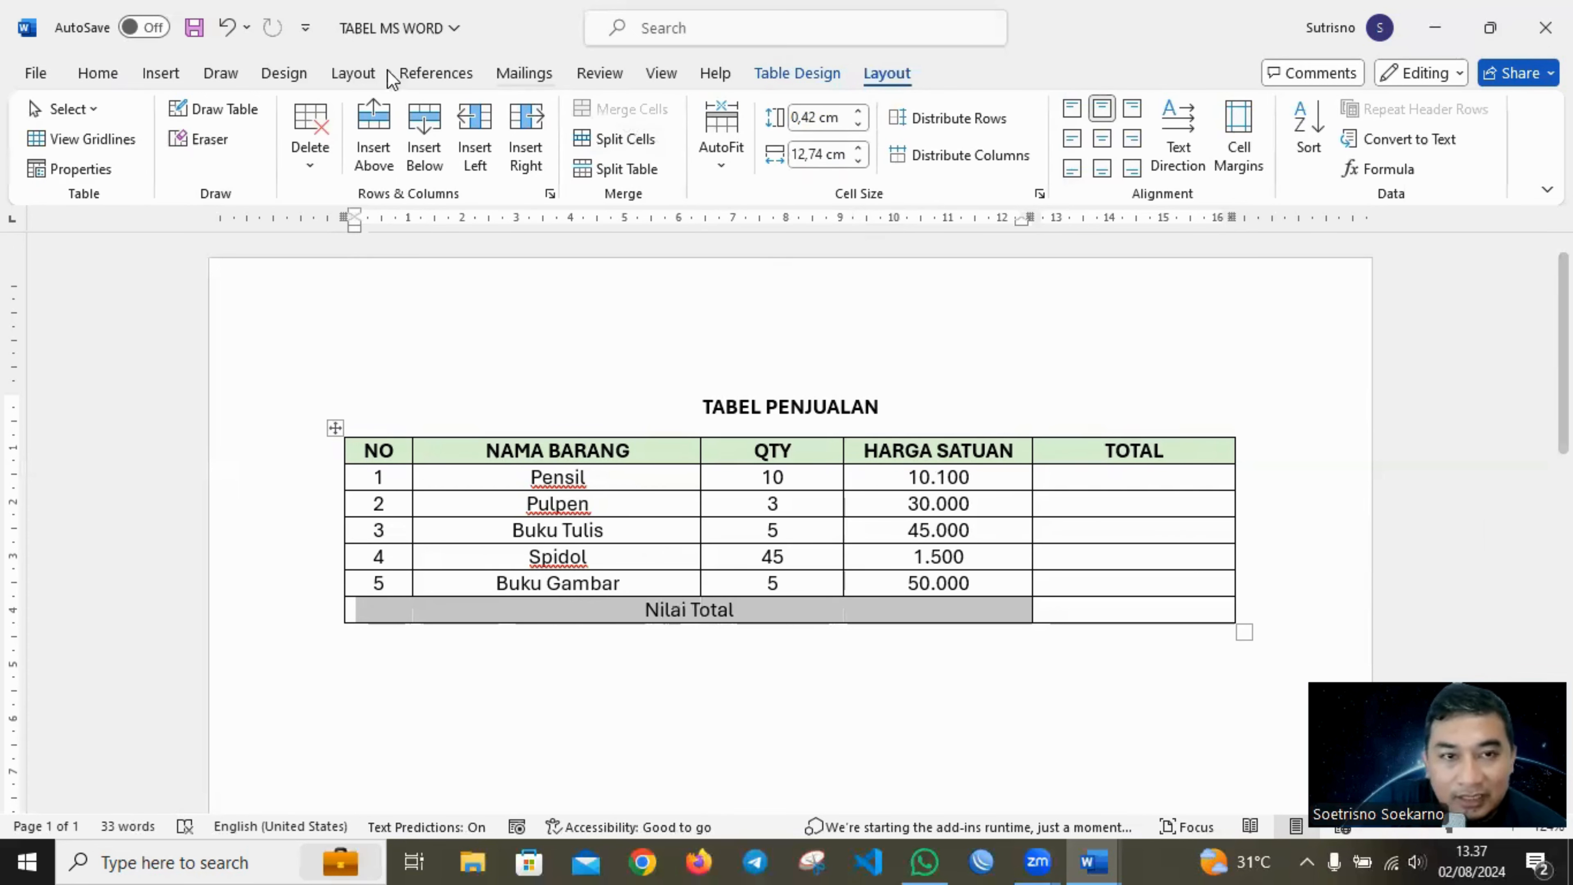
Make the merged Nilai Total cell bold and shade it the same light green as the header.
left_click(107, 73)
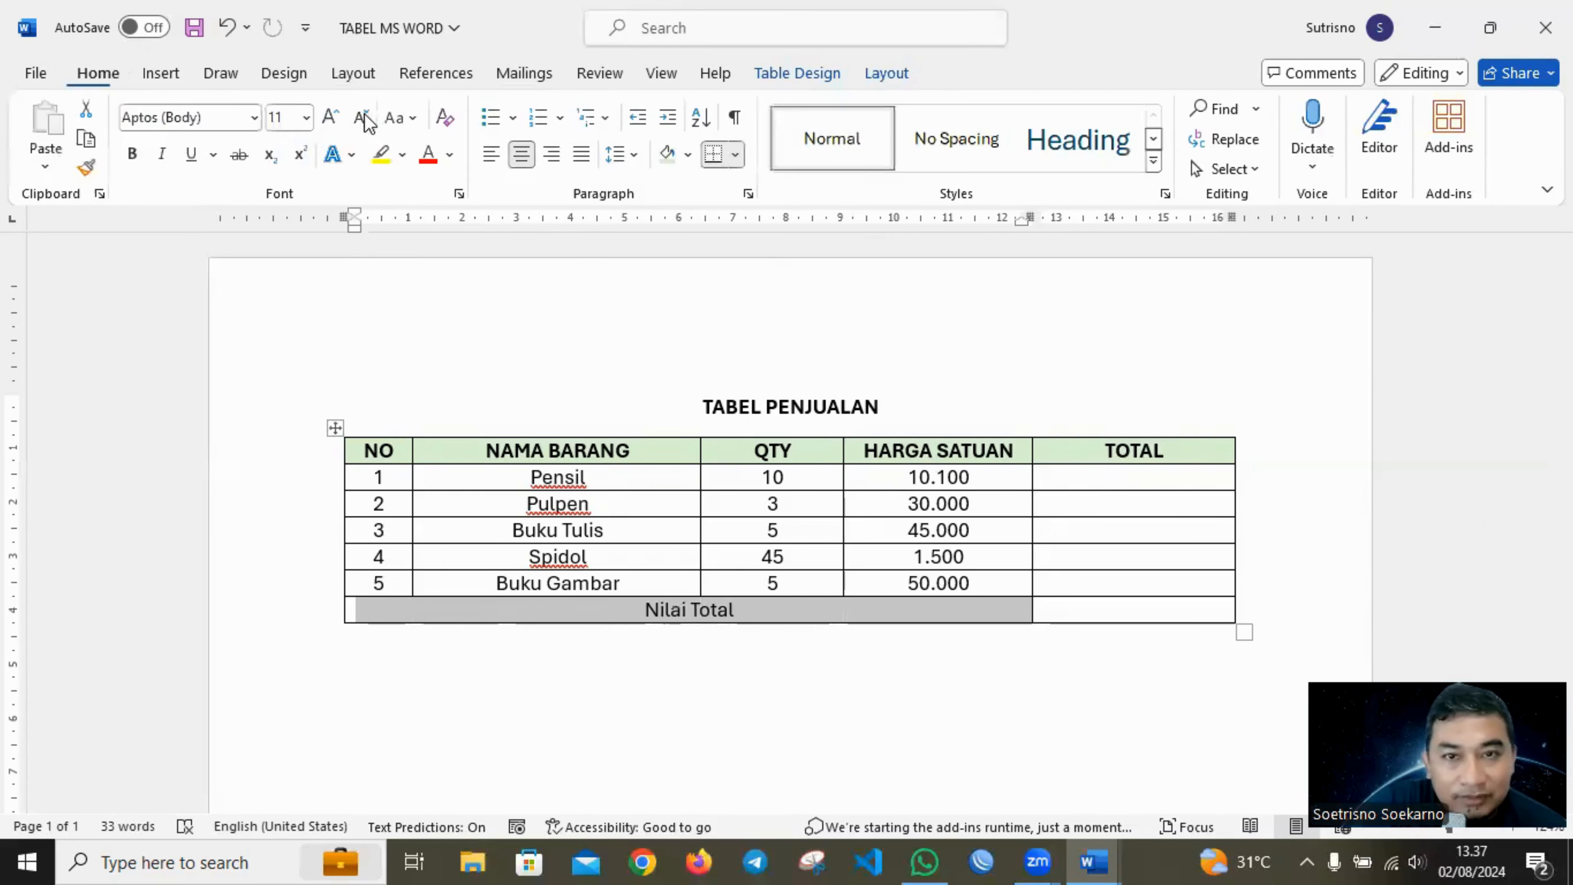
left_click(132, 155)
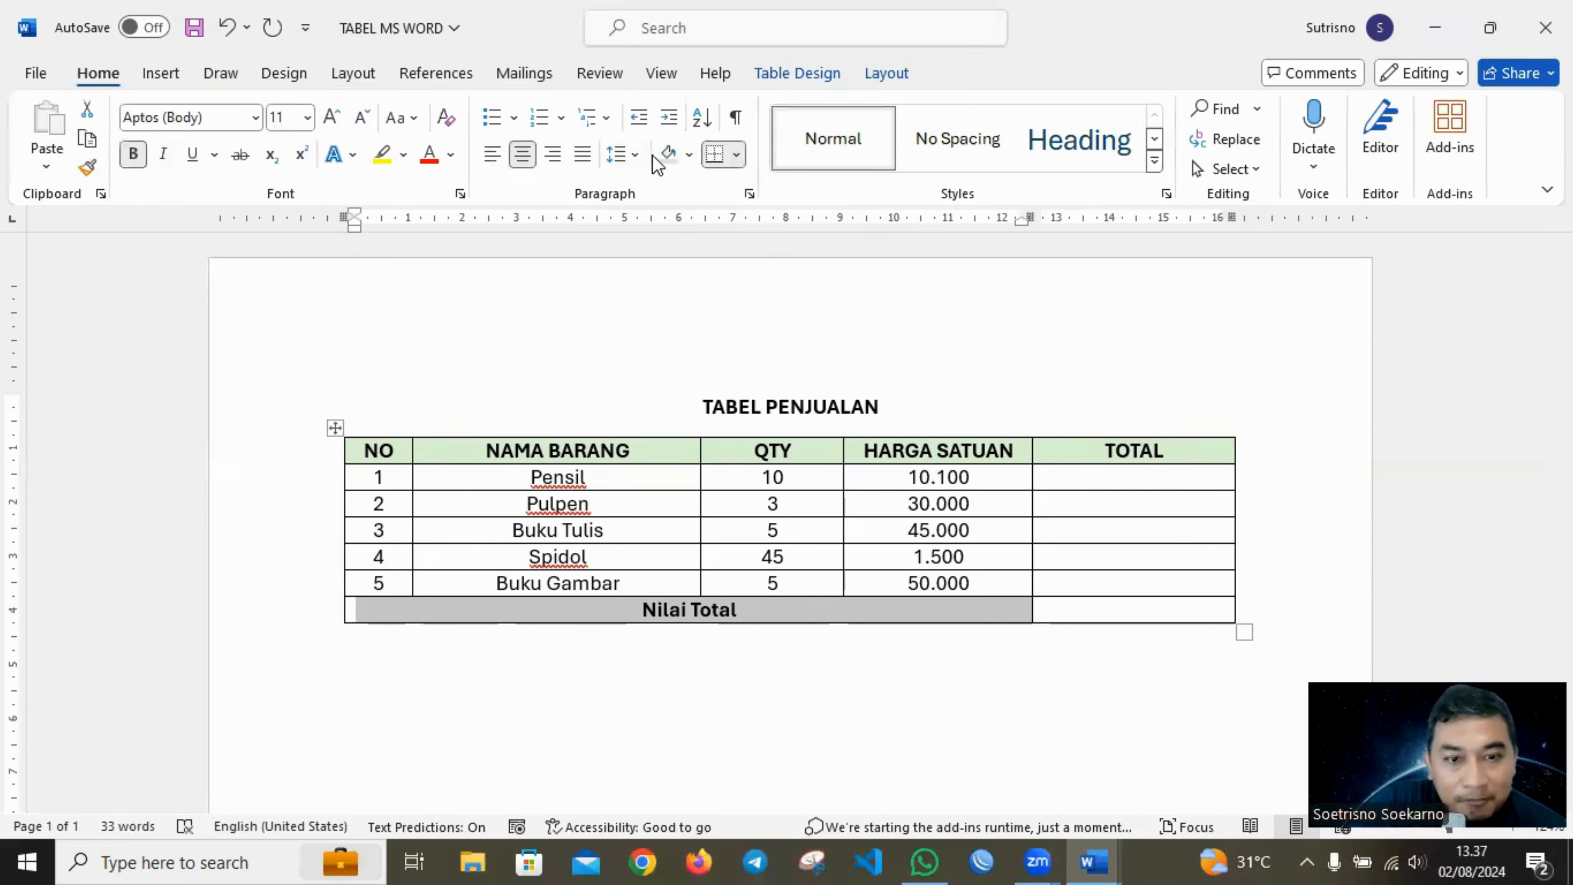
left_click(669, 155)
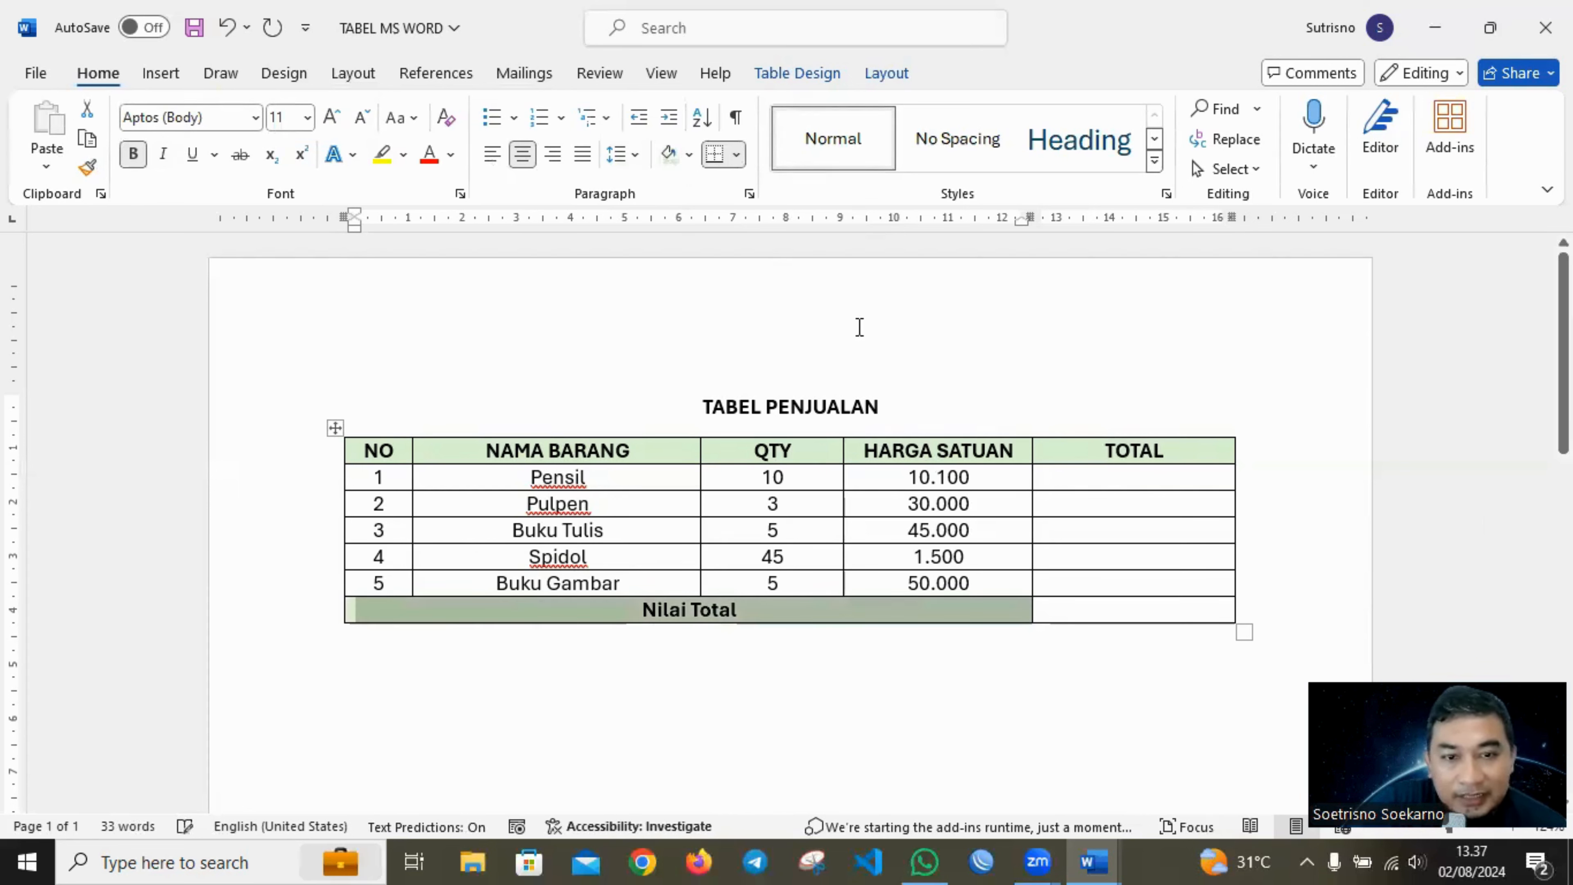
left_click(864, 325)
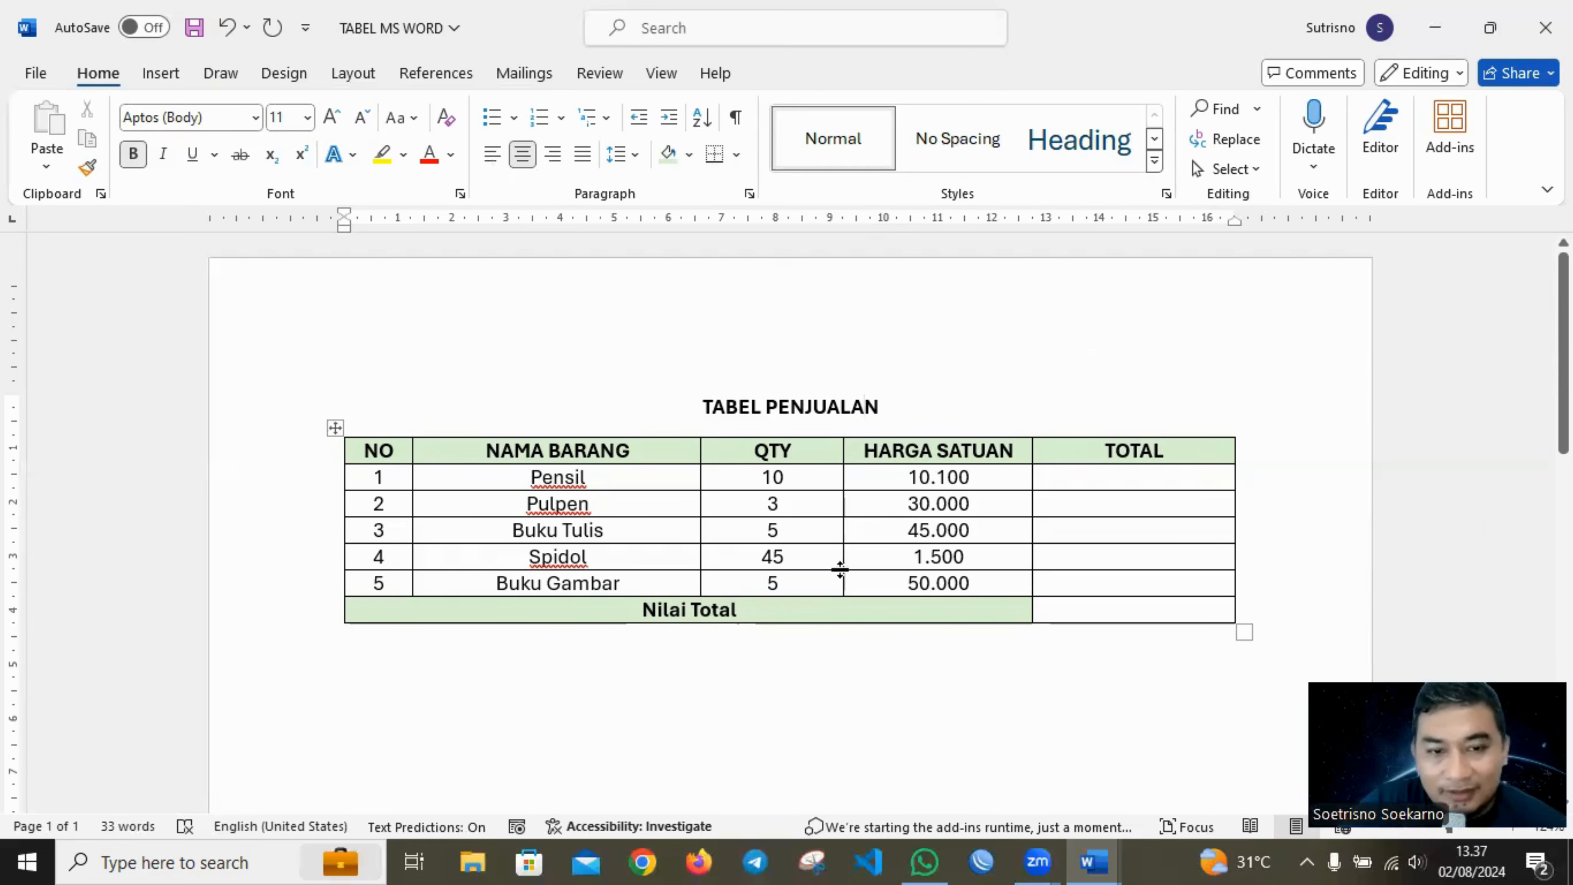
Insert another row below the Nilai Total row.
left_click(814, 610)
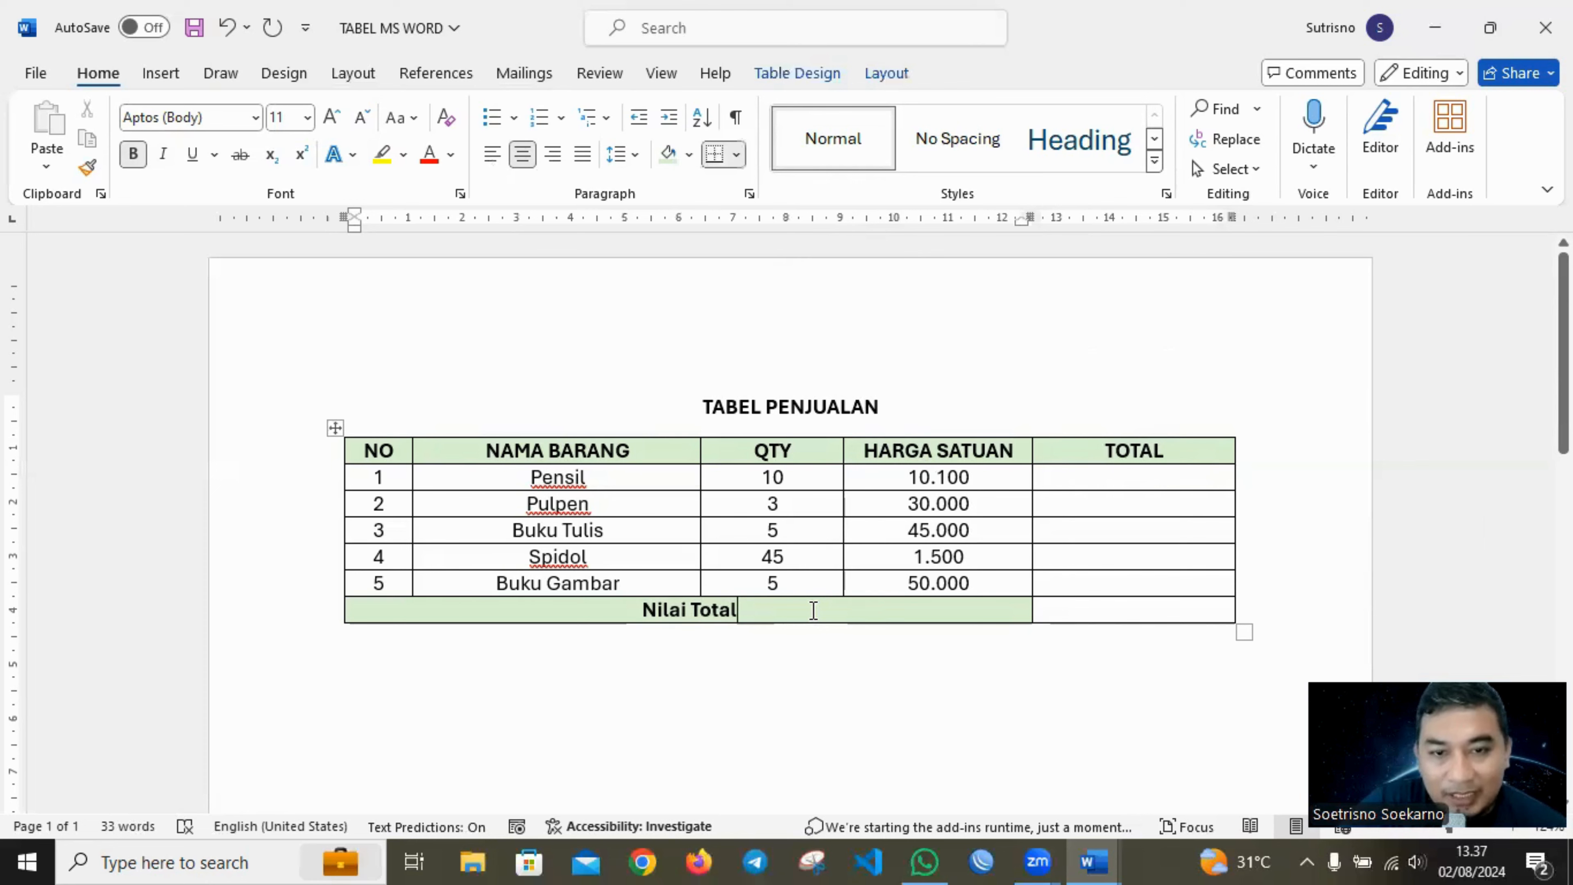
right_click(813, 611)
mouse_move(924, 361)
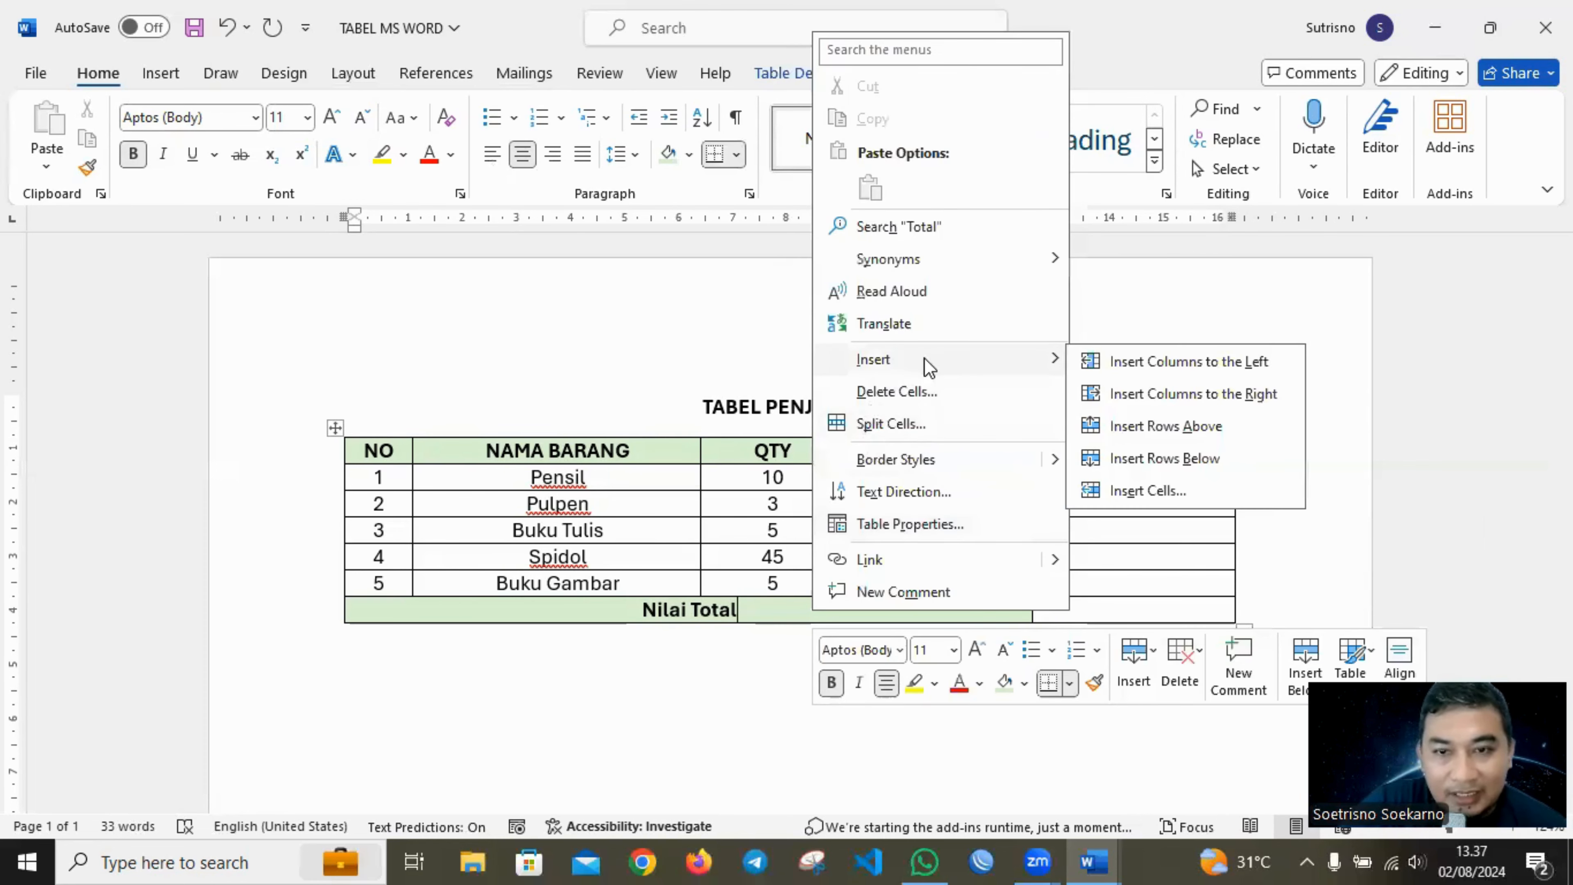
left_click(1136, 464)
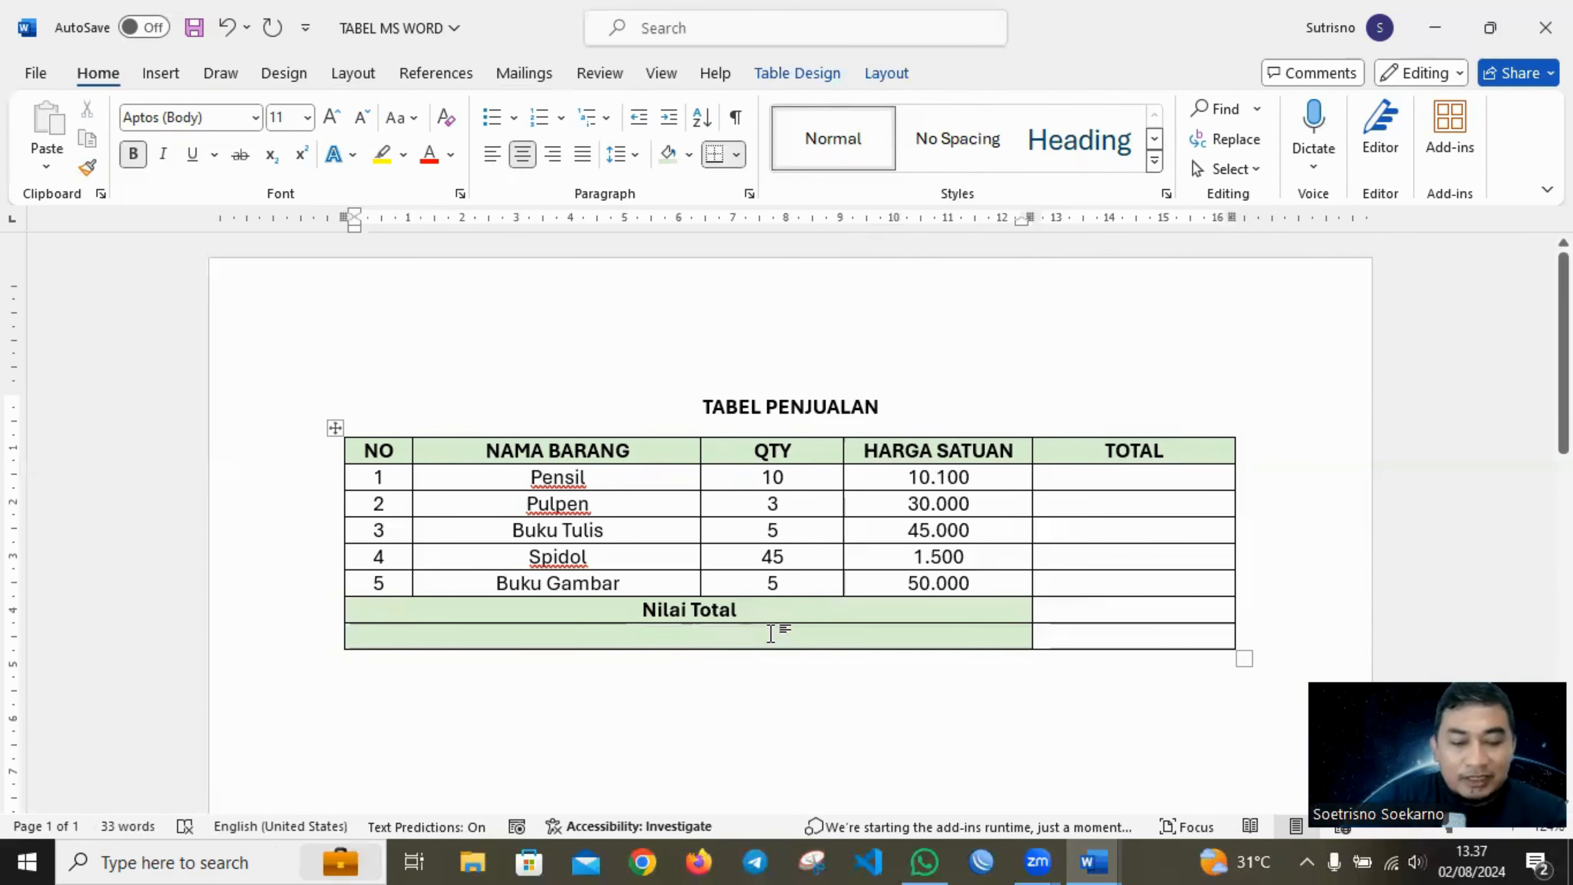
Enter the label Nilai Rata-Rata in the merged cell of the new last row.
type("Nil")
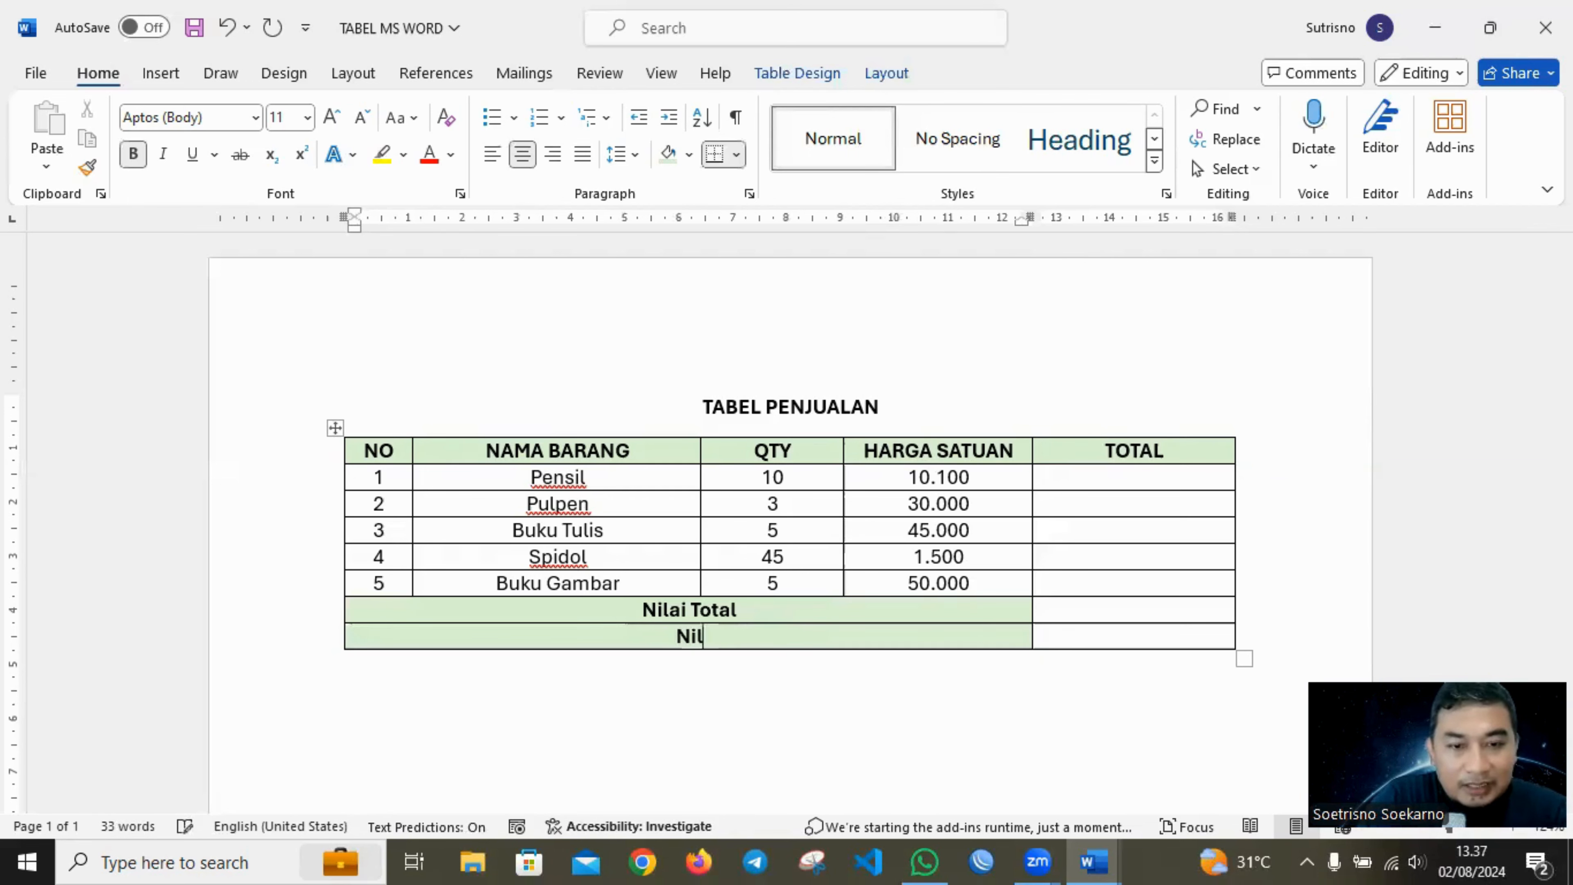
type("ai Rata")
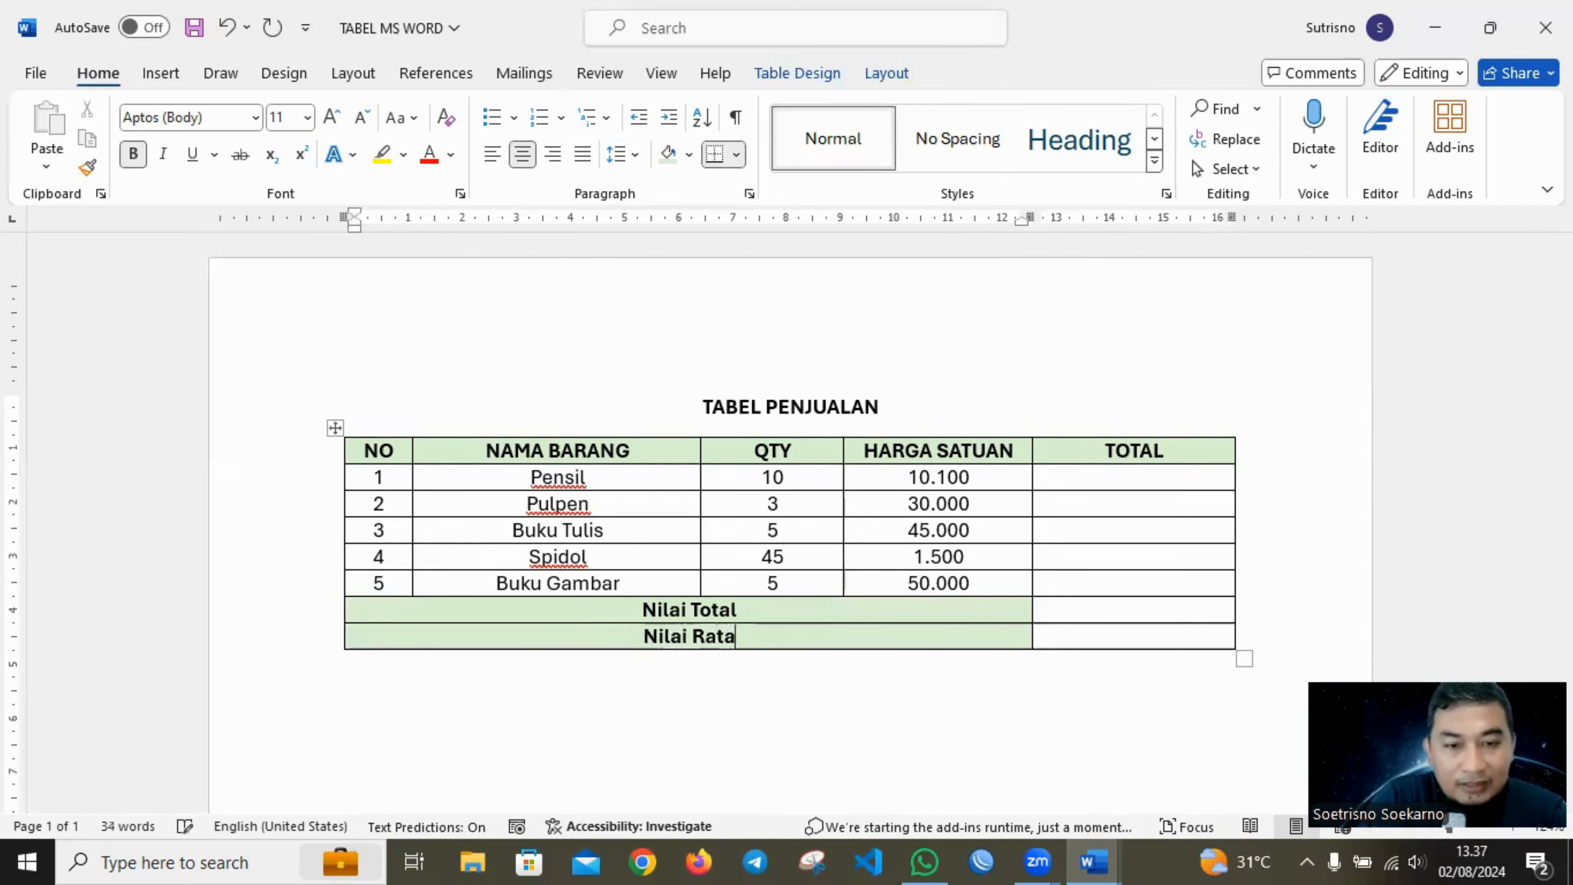
type("-Rata")
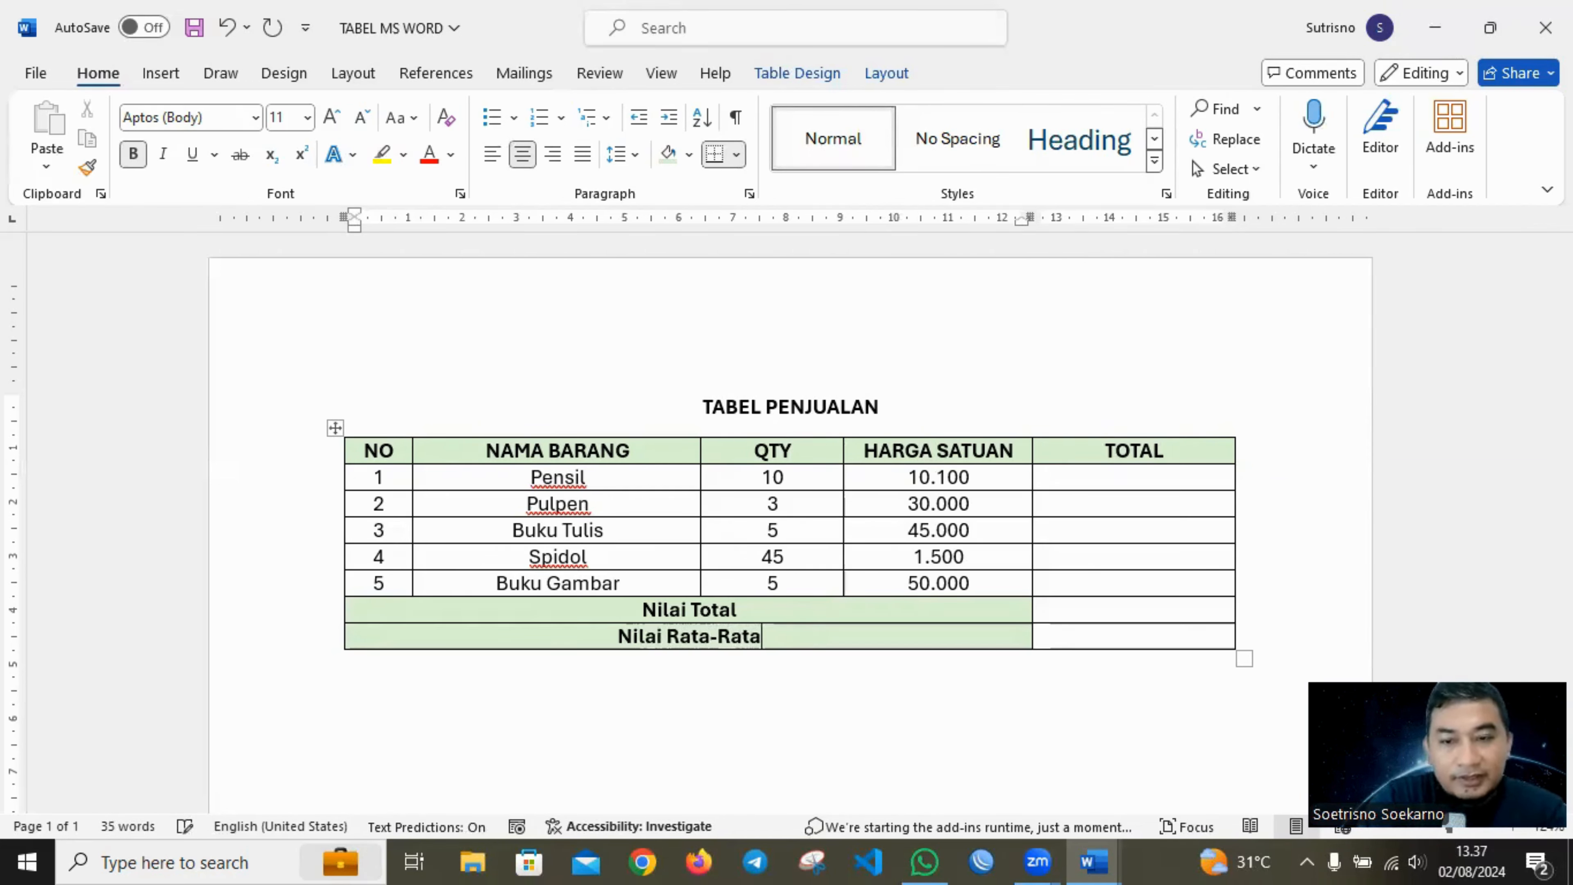
left_click(931, 392)
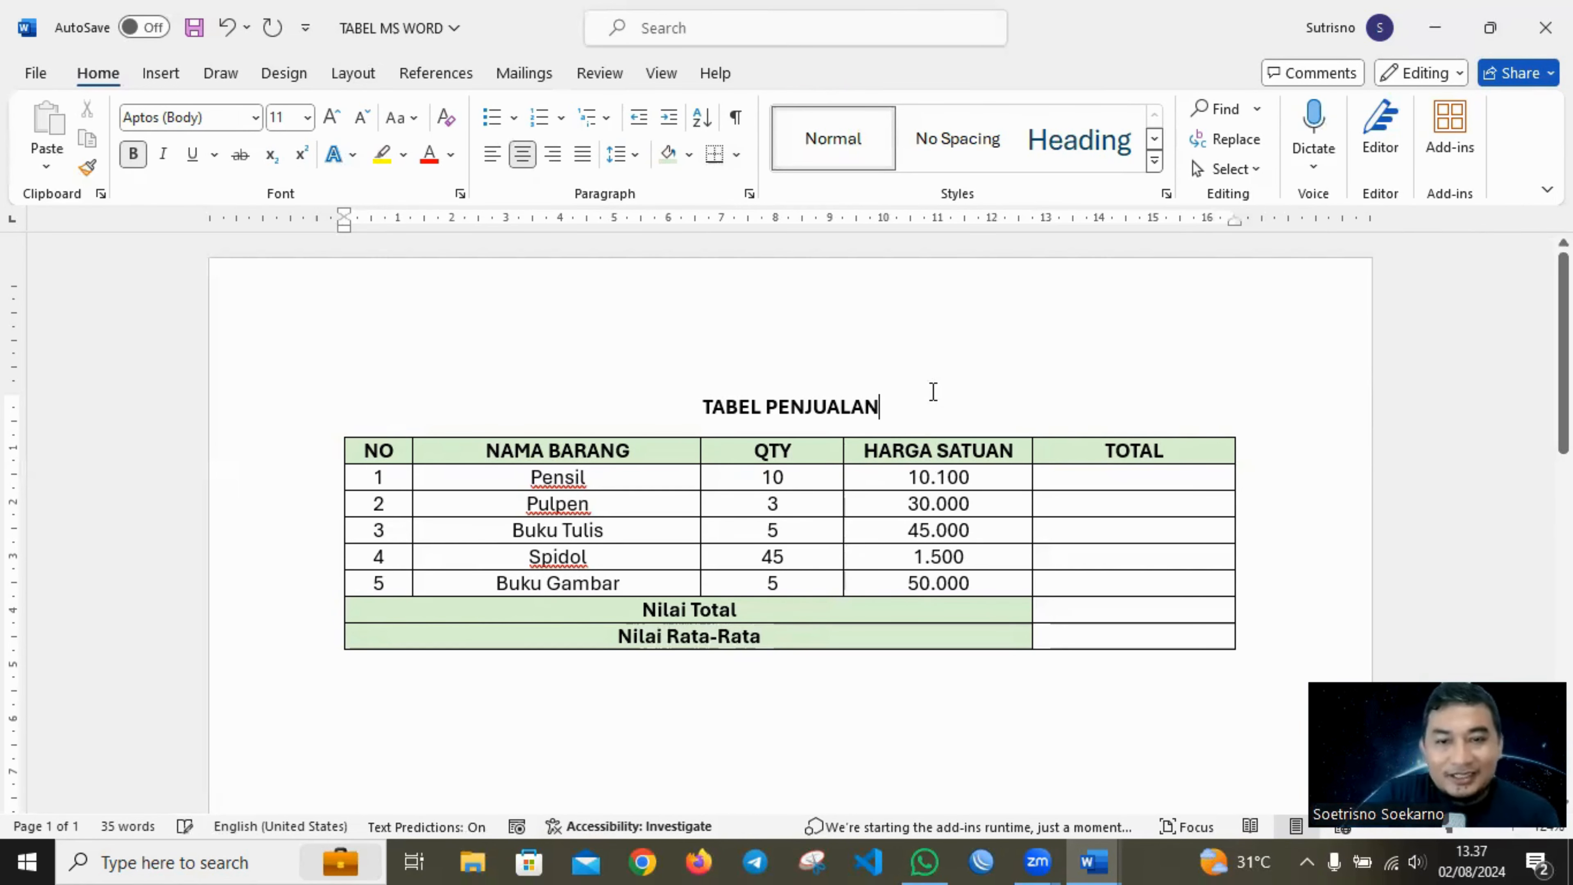
left_click(1106, 477)
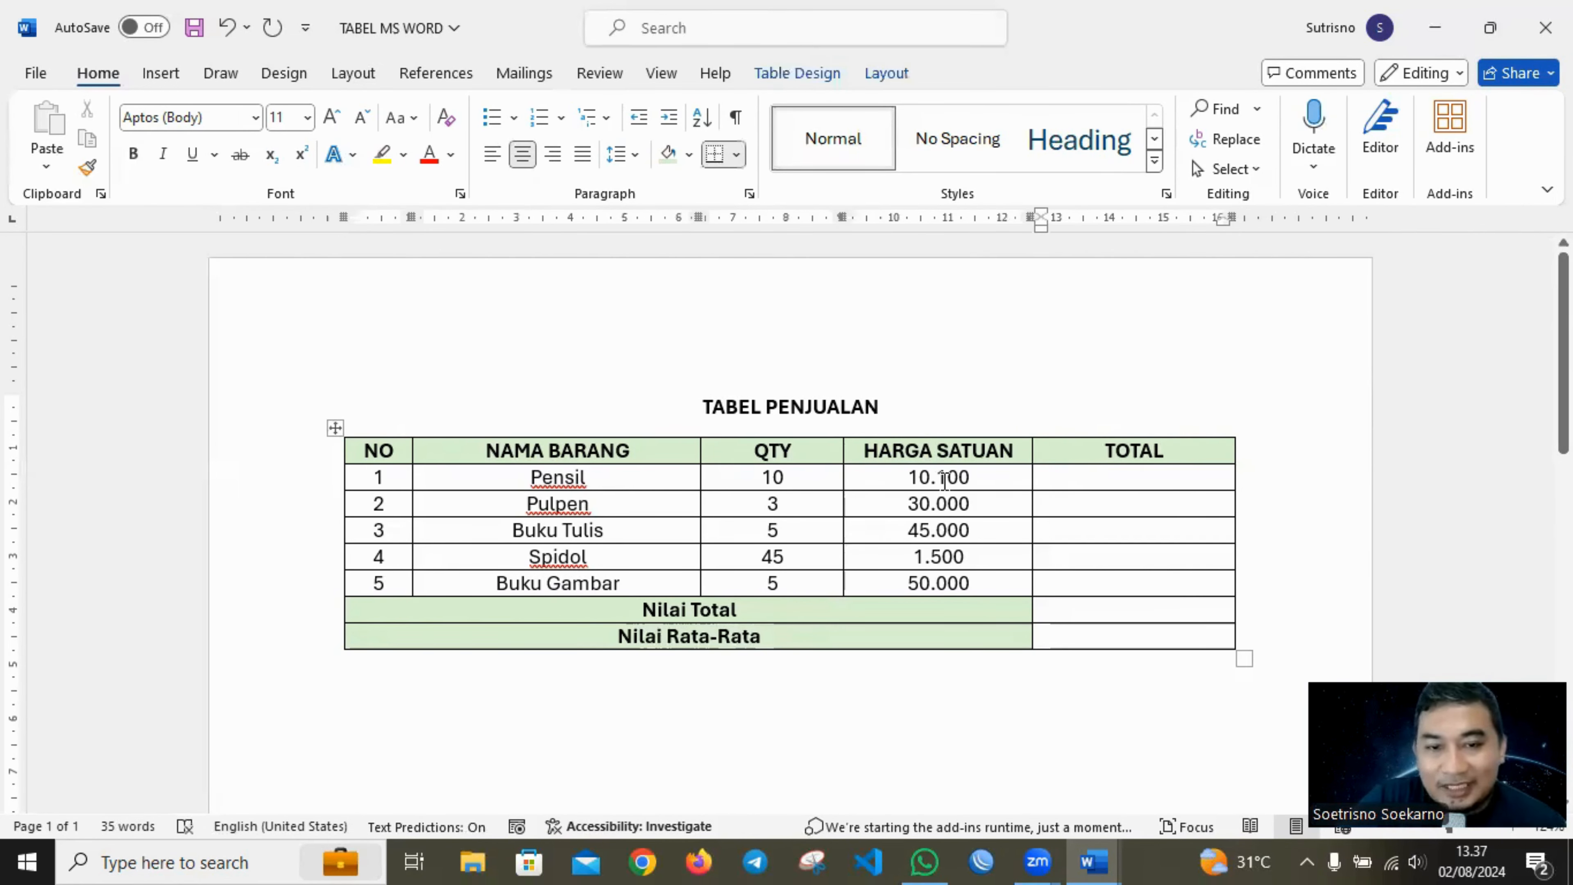
left_click(807, 473)
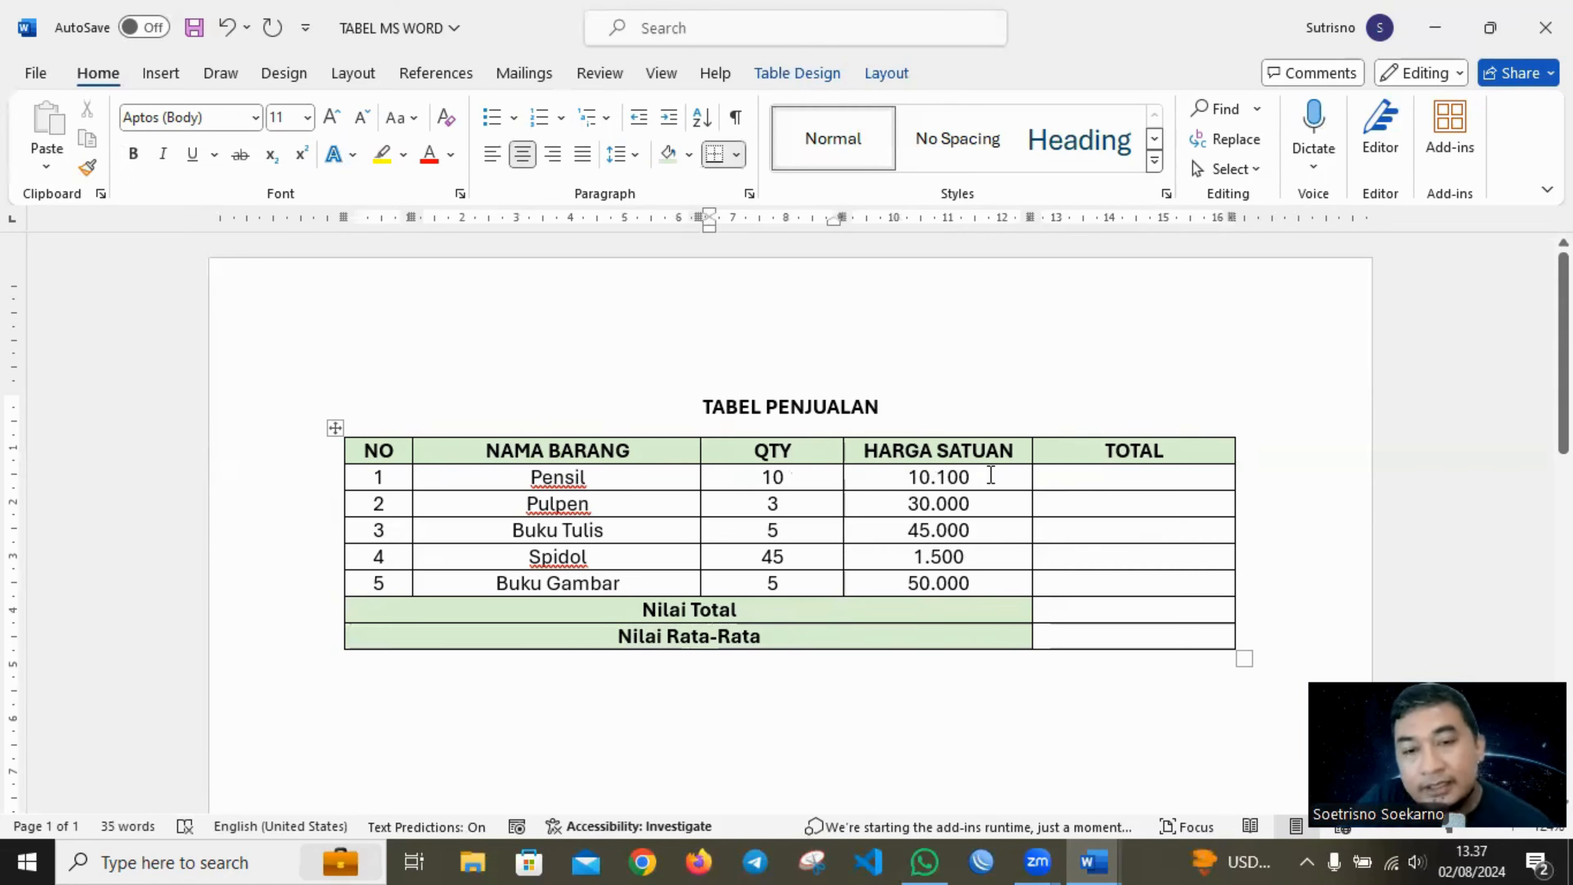
left_click(991, 475)
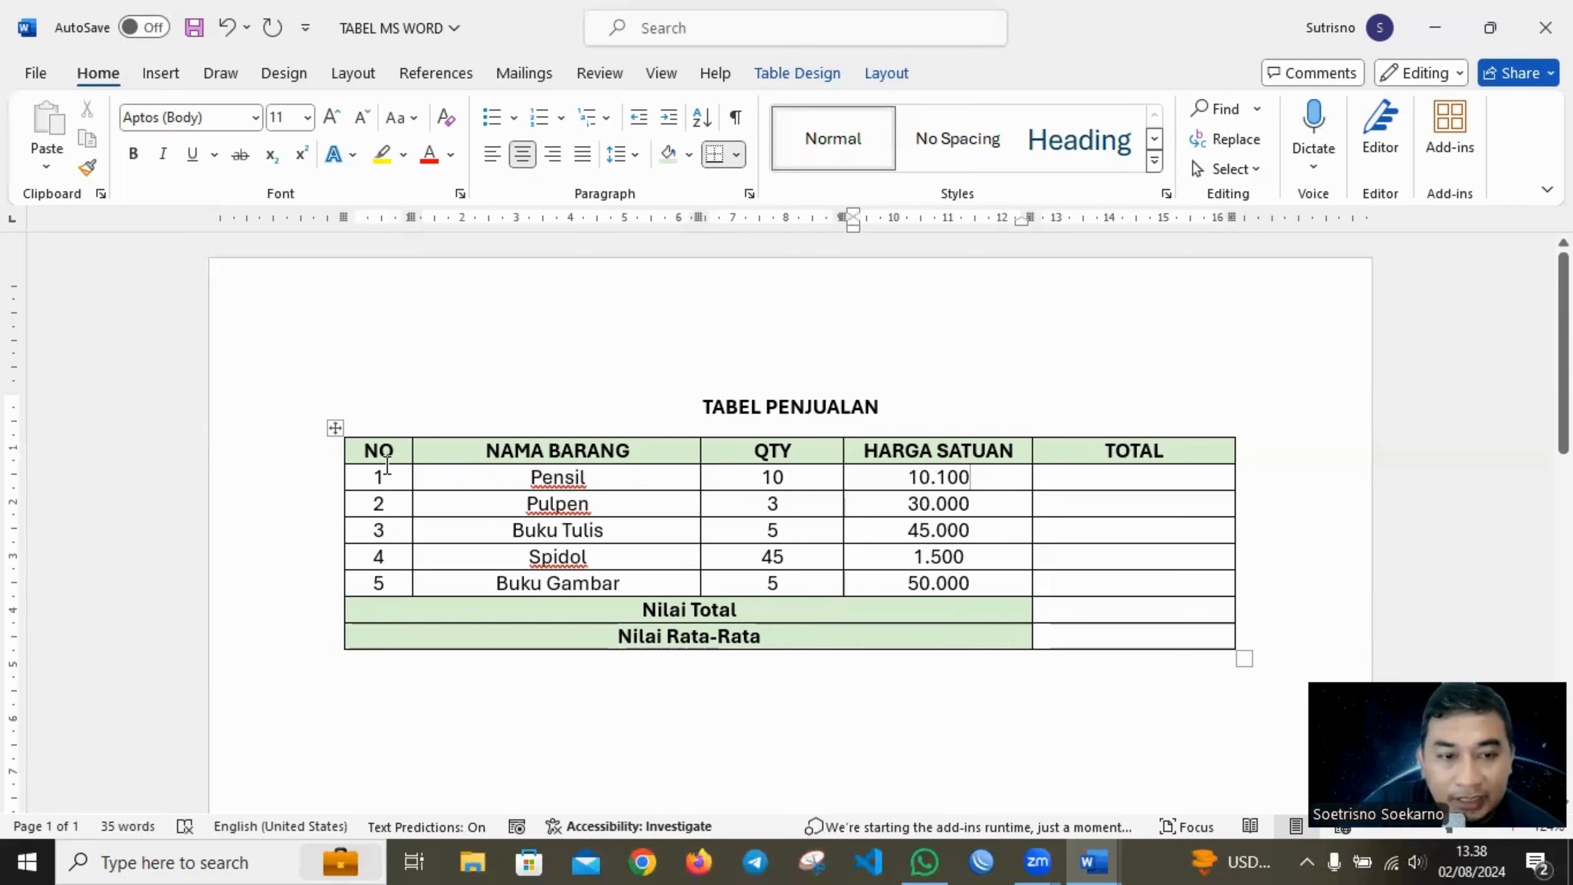
left_click_drag(388, 460, 392, 572)
left_click_drag(601, 457, 595, 587)
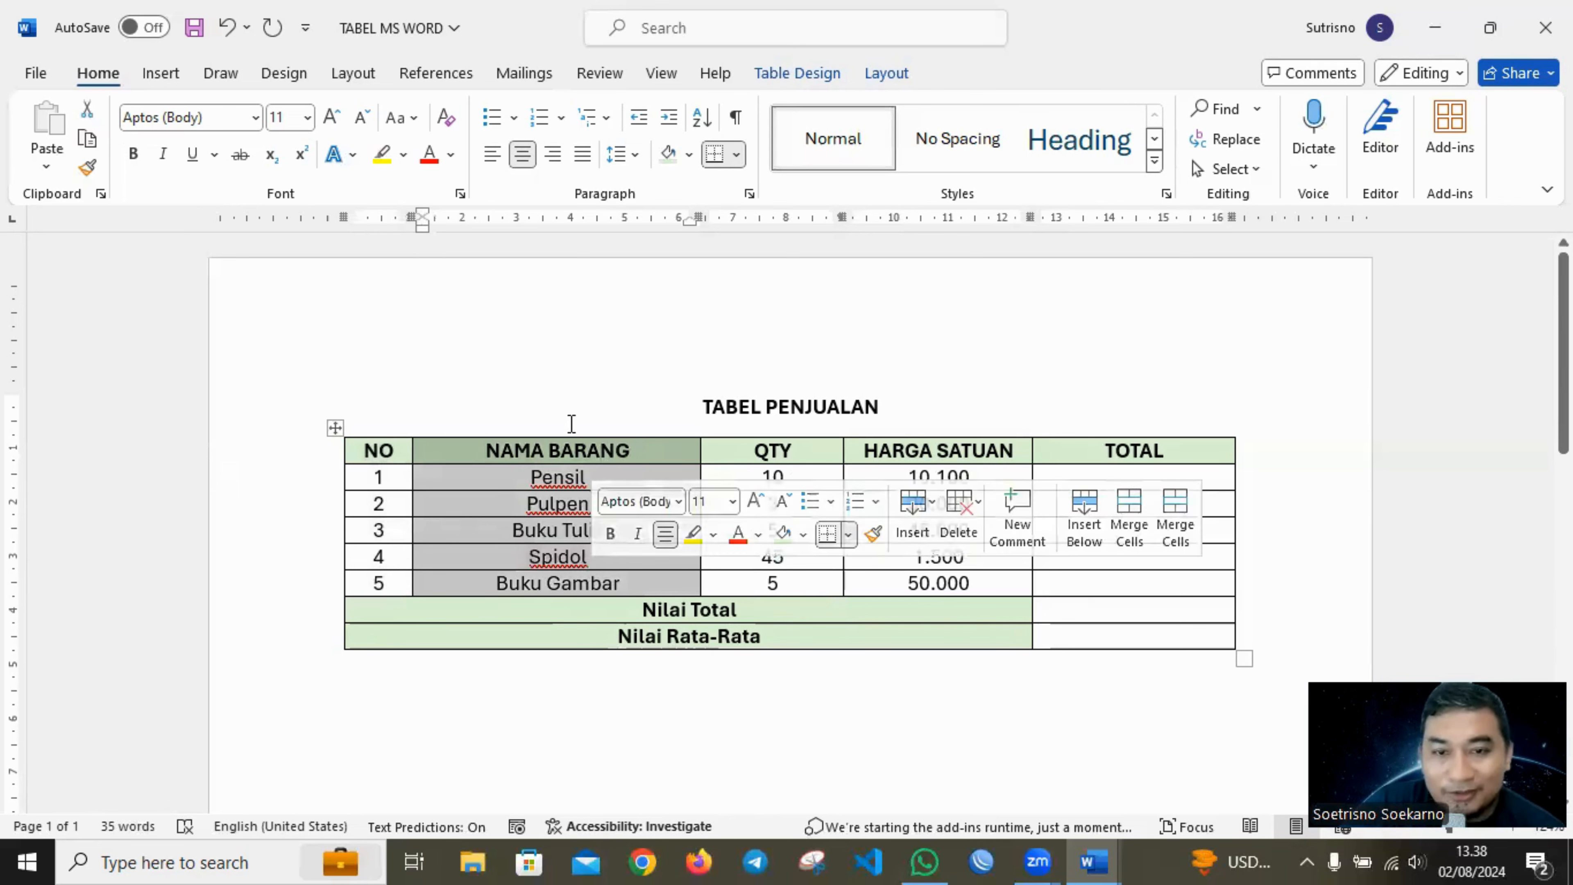
left_click(747, 350)
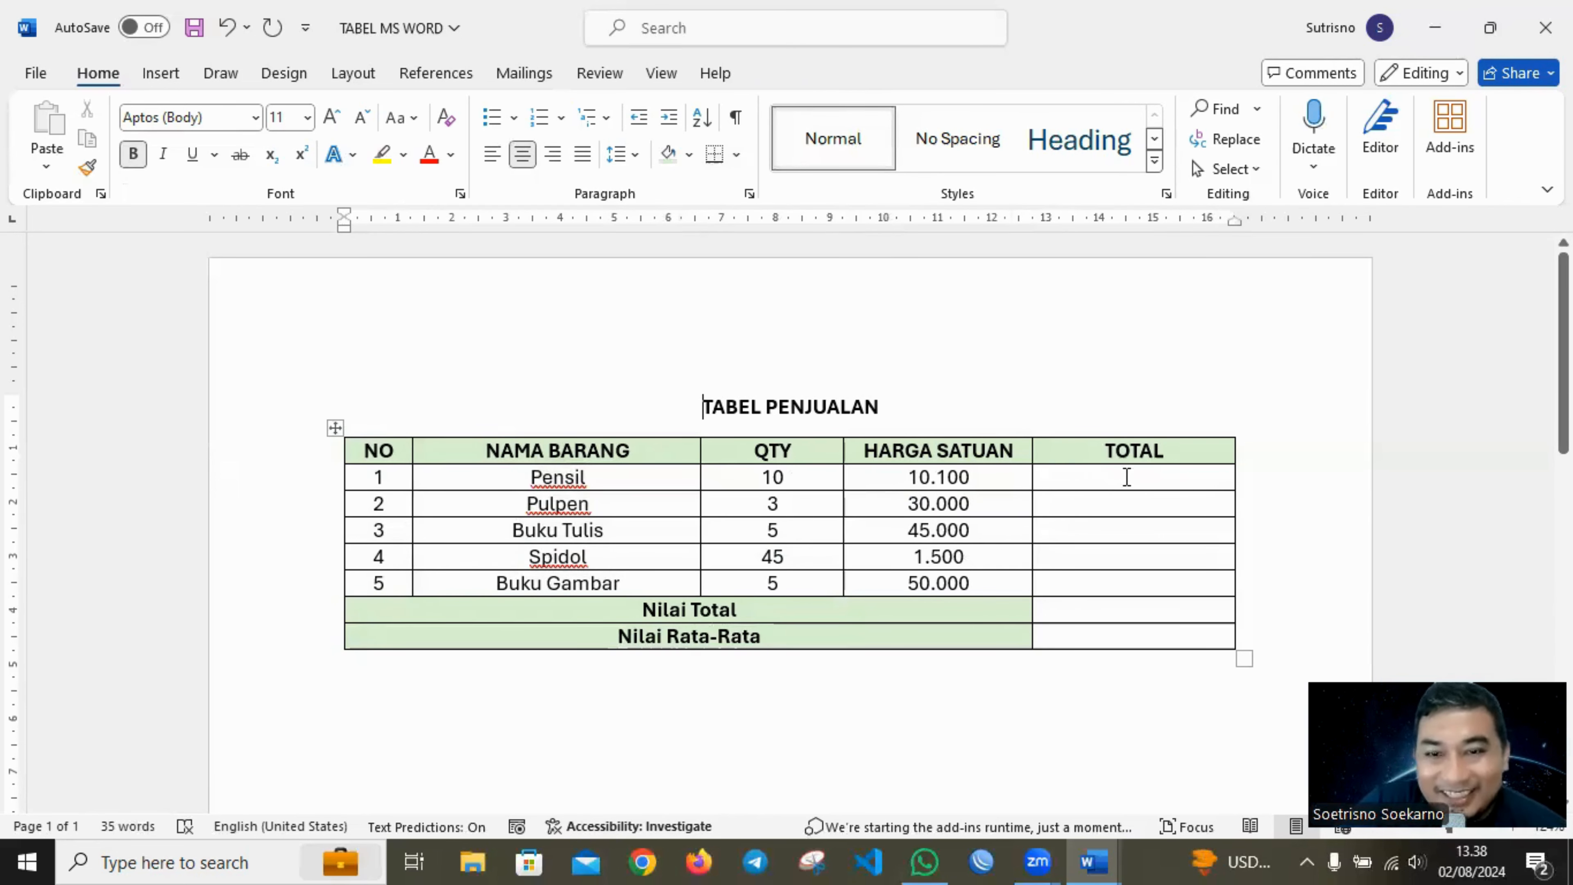
Insert the formula =10*10000 with the #.##0 number format in the Pensil row's TOTAL cell.
left_click(1127, 477)
left_click(890, 74)
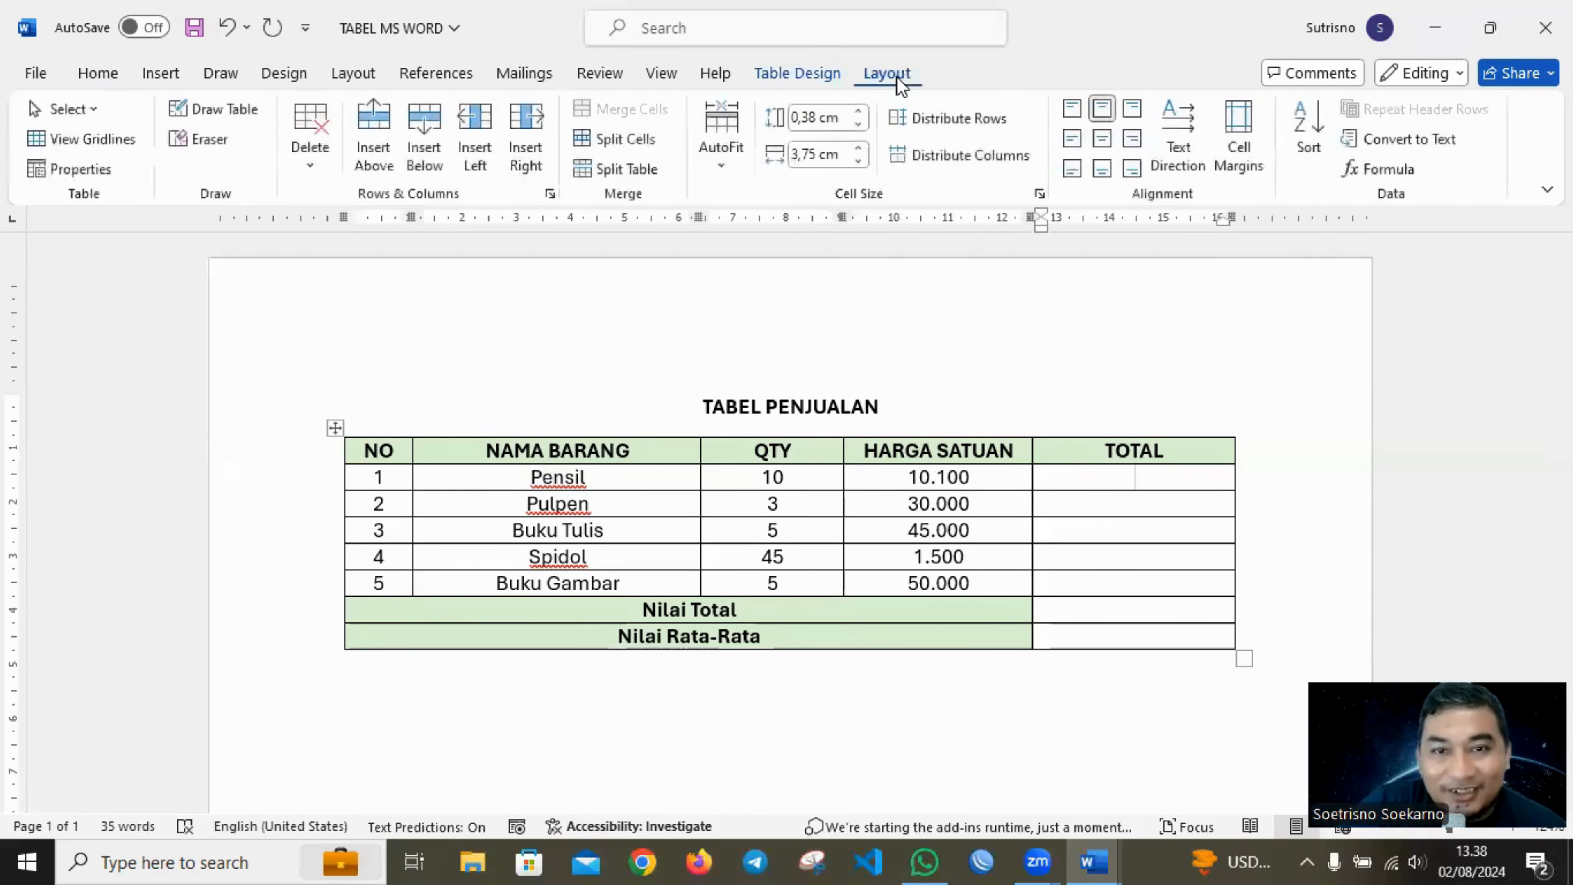
left_click(1380, 169)
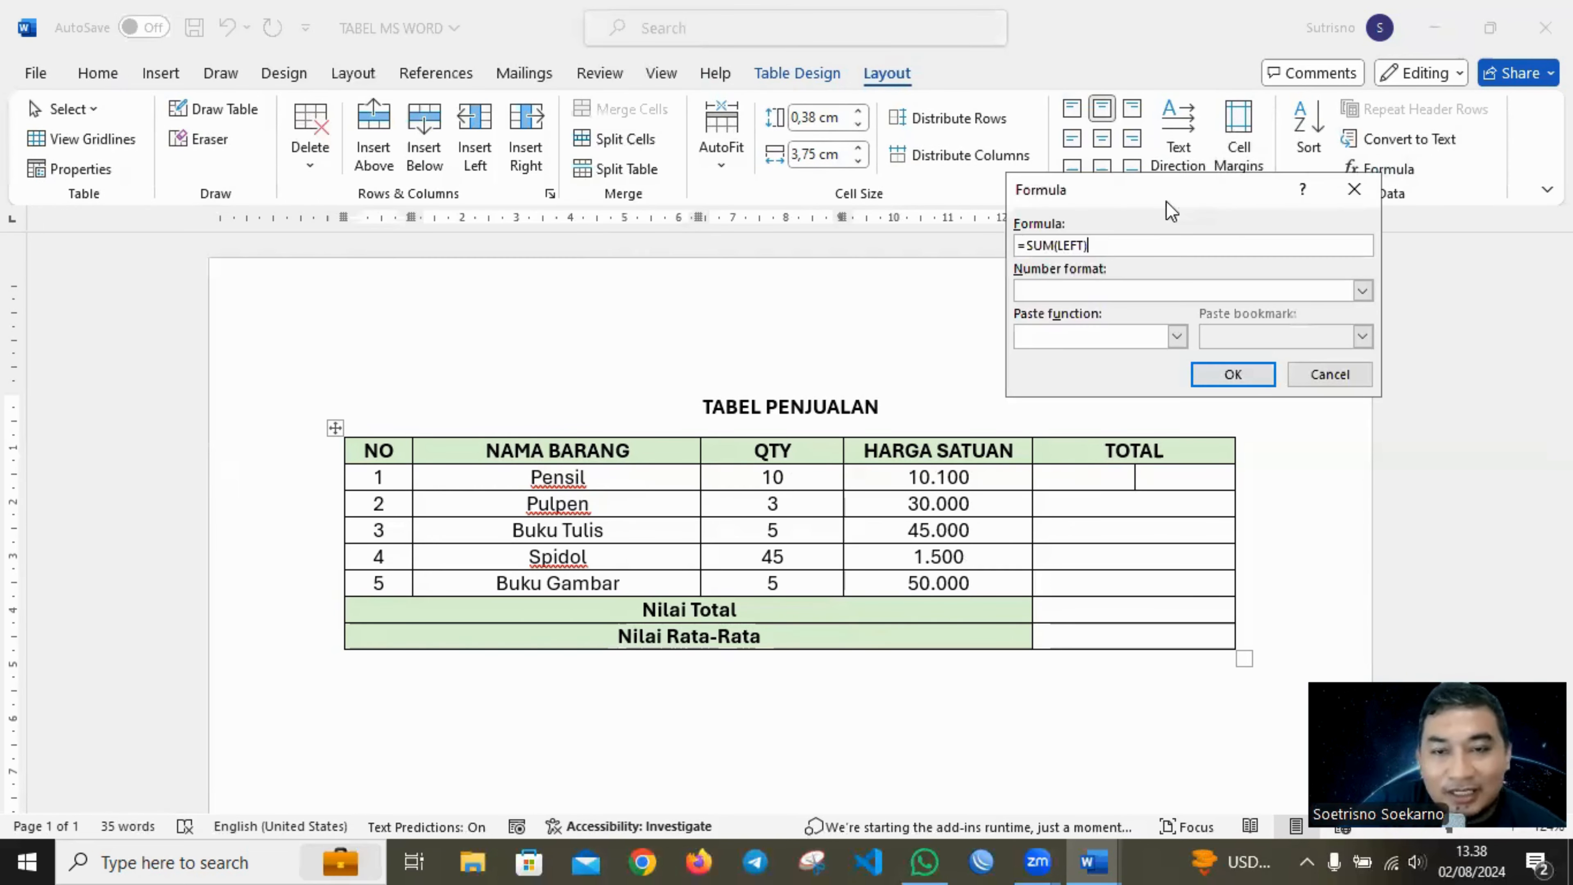
left_click_drag(1026, 245, 1113, 248)
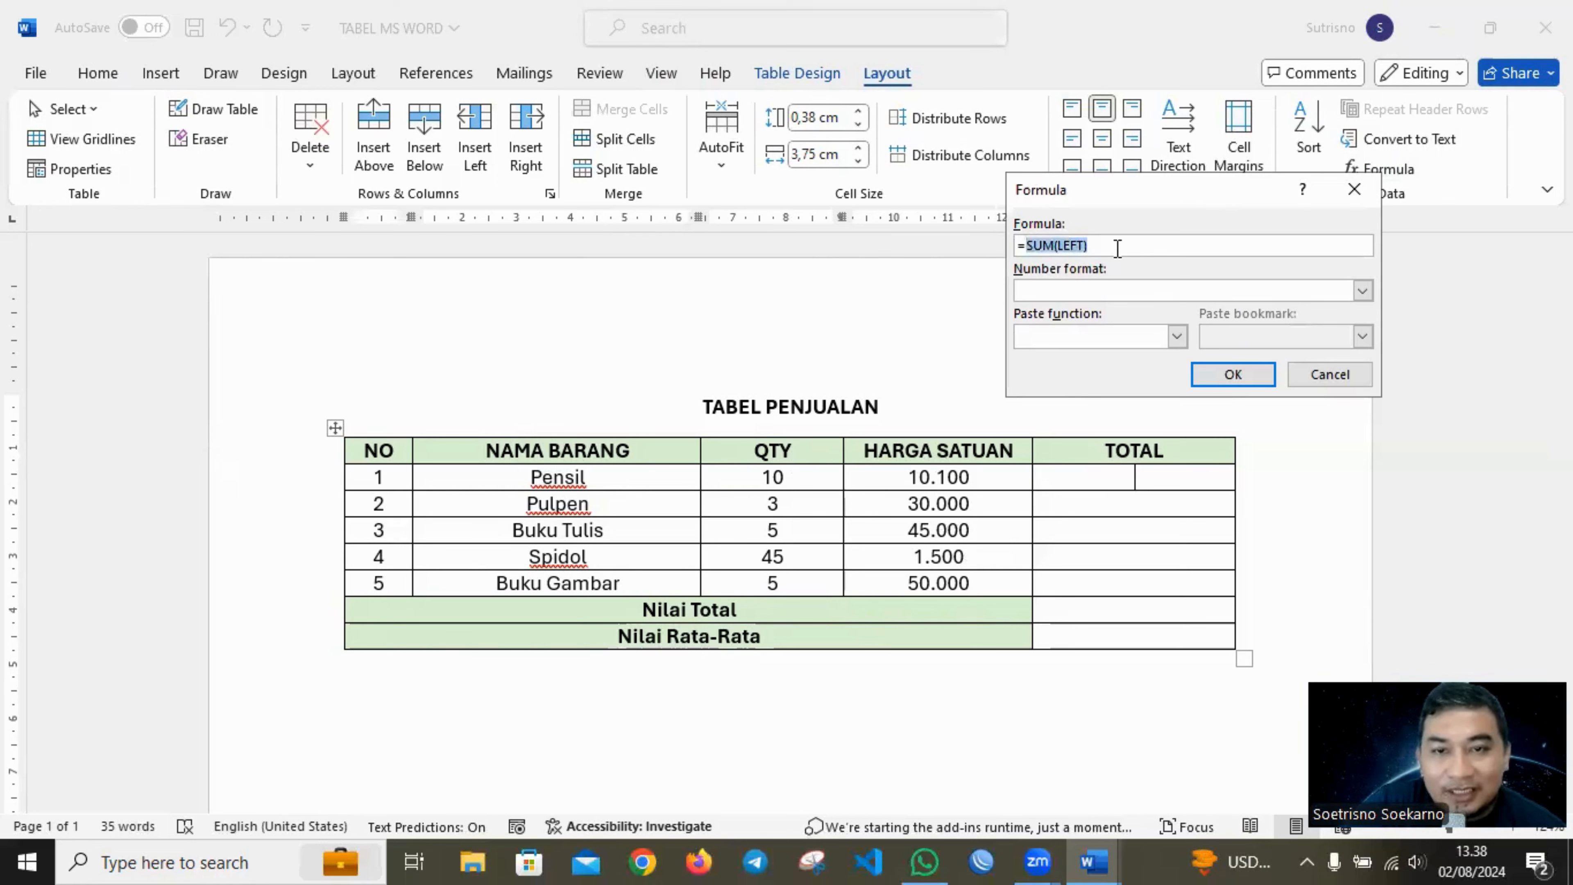
type("10*")
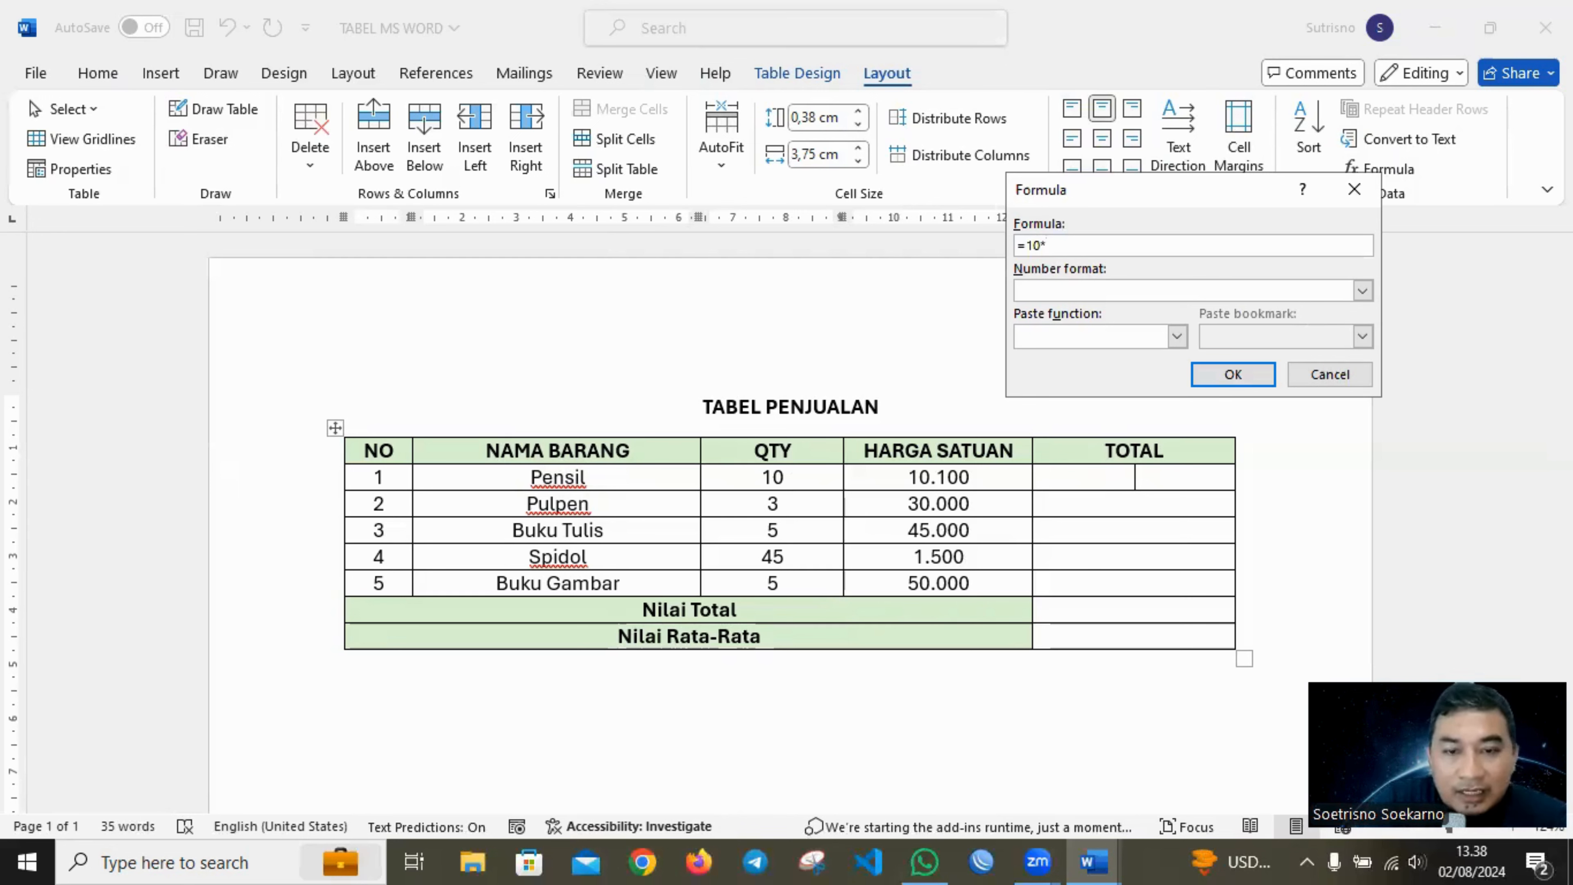
type("000")
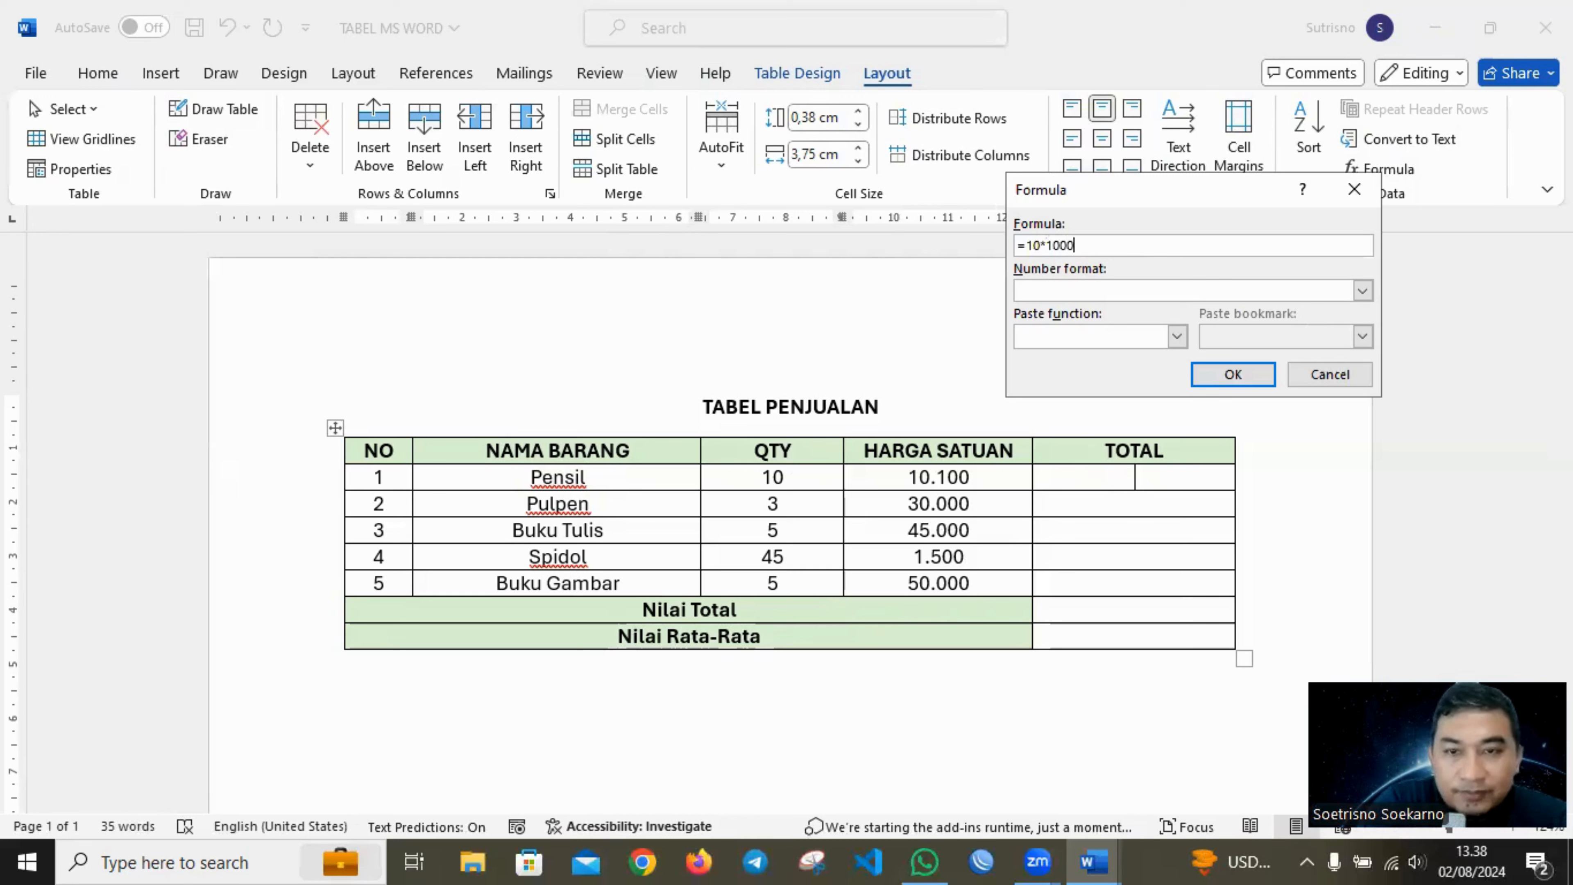
left_click(1362, 290)
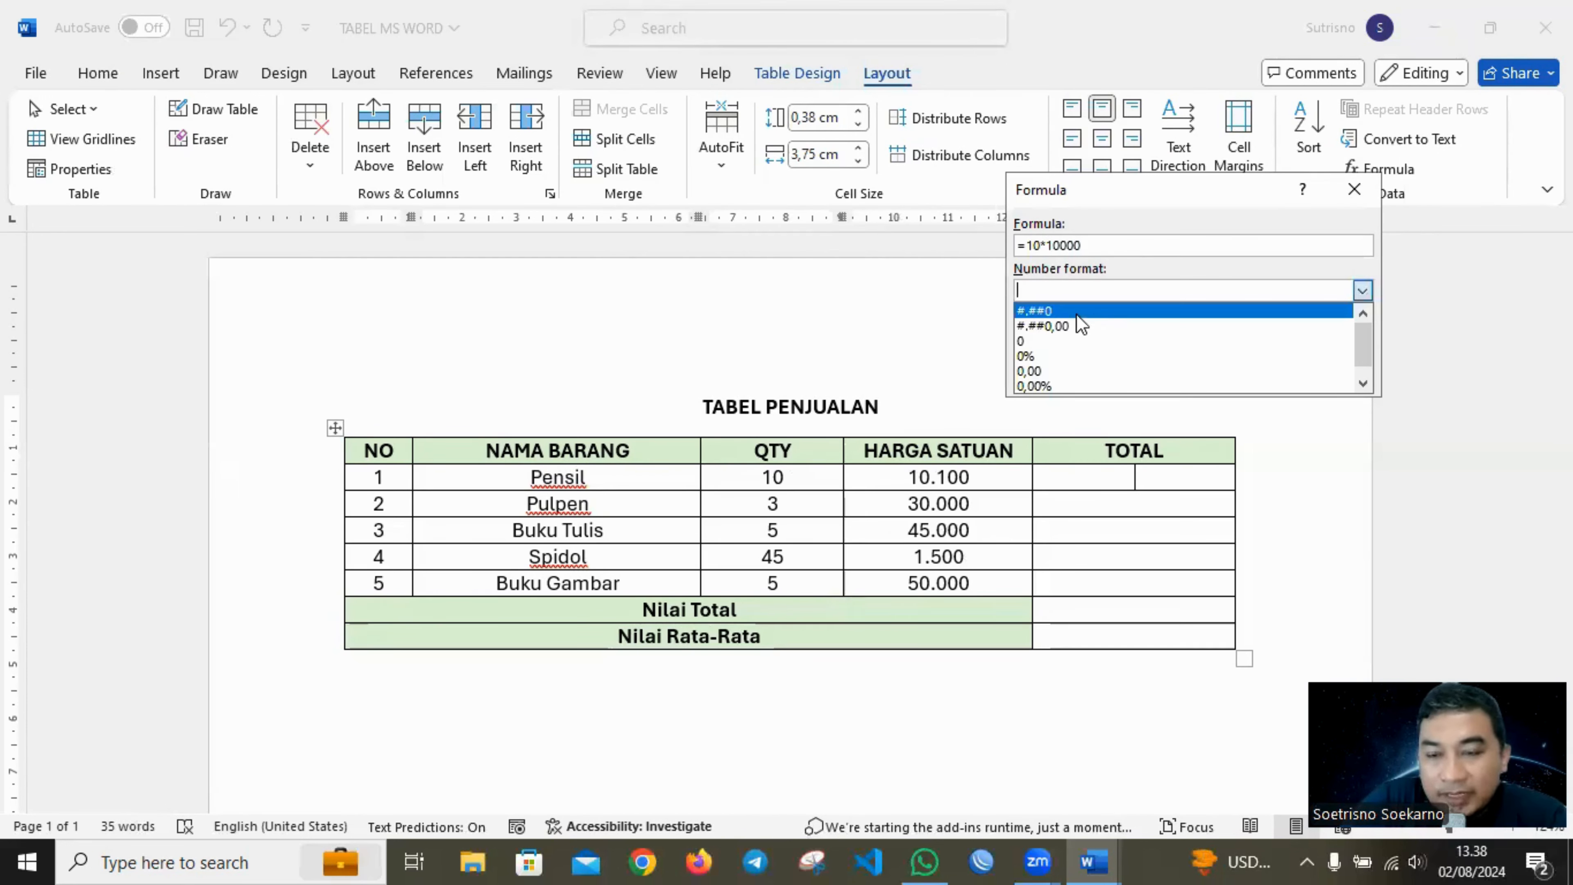
left_click(1053, 309)
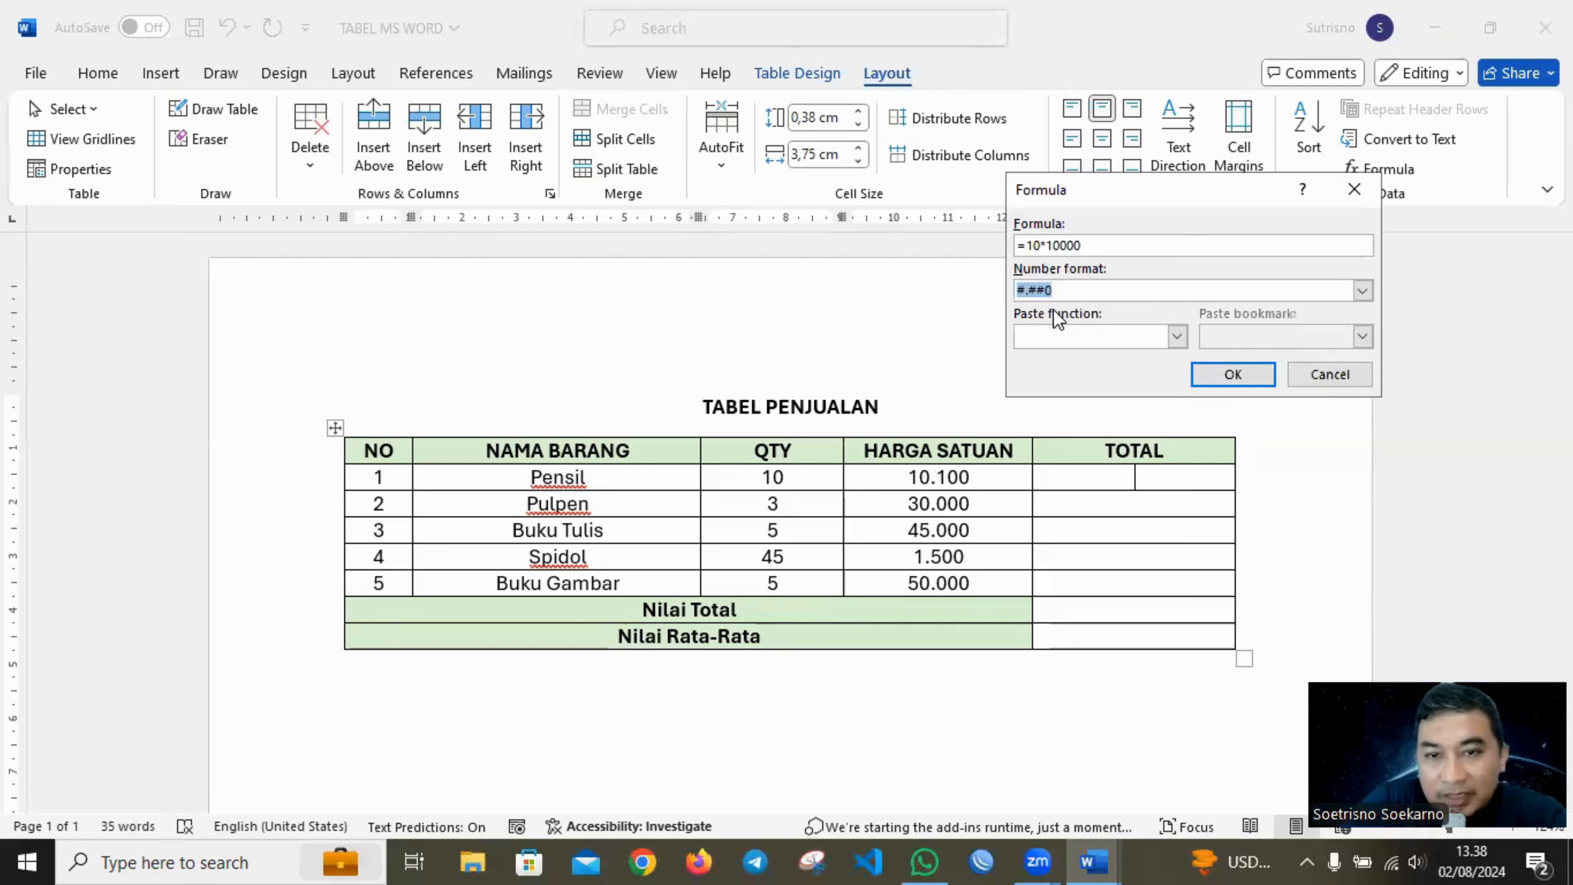
left_click(1253, 380)
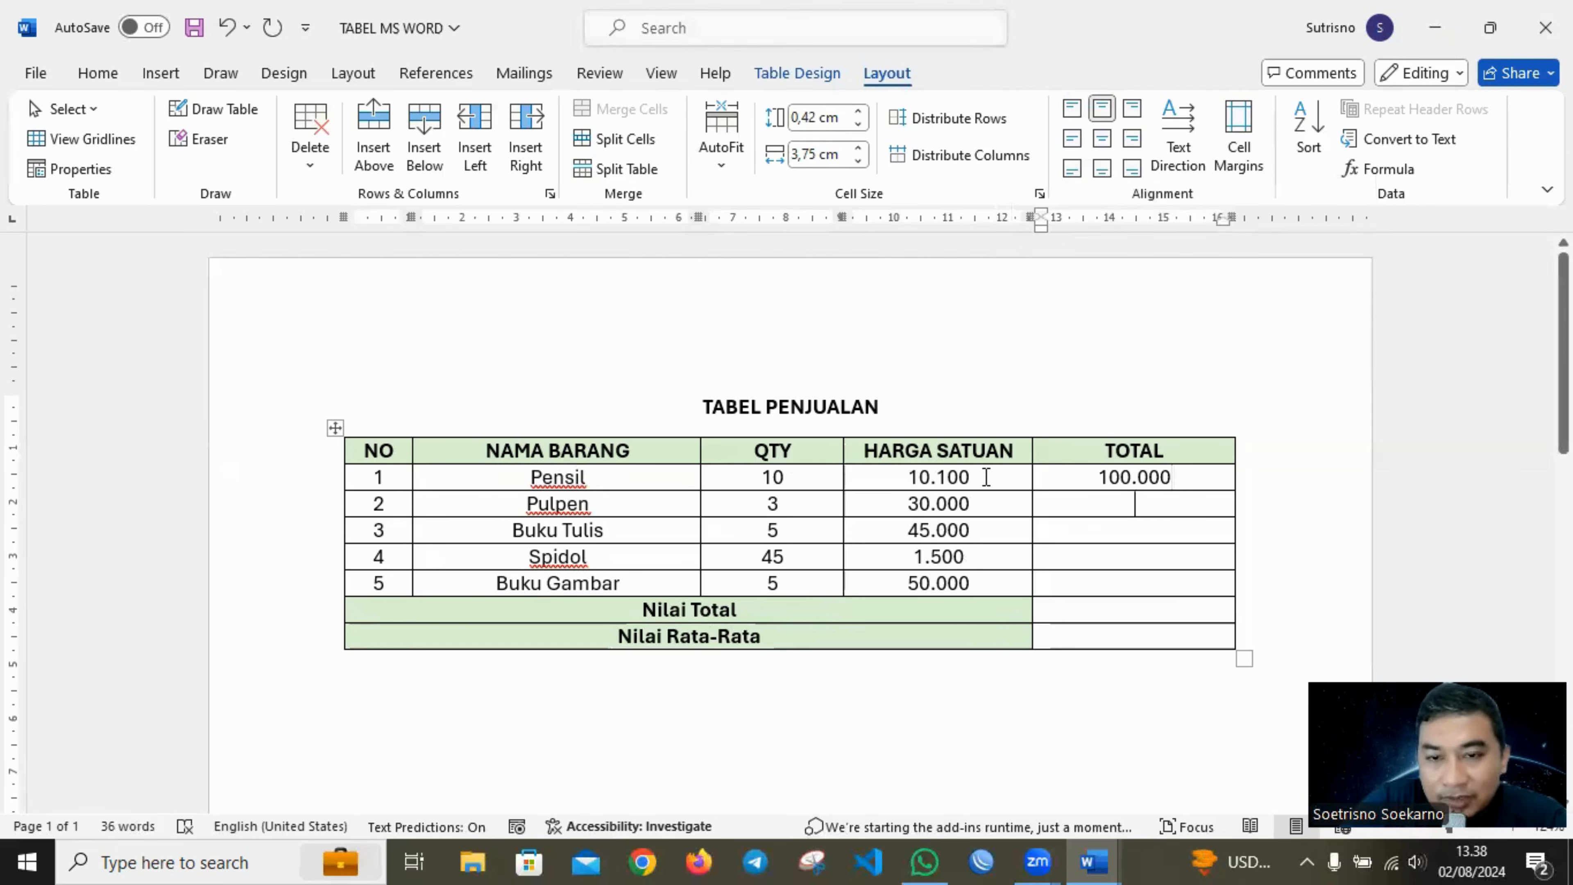
Replace the Pensil row's TOTAL result with the formula =10*10100, using the #.##0 number format.
left_click_drag(1180, 477, 1044, 468)
key("Delete")
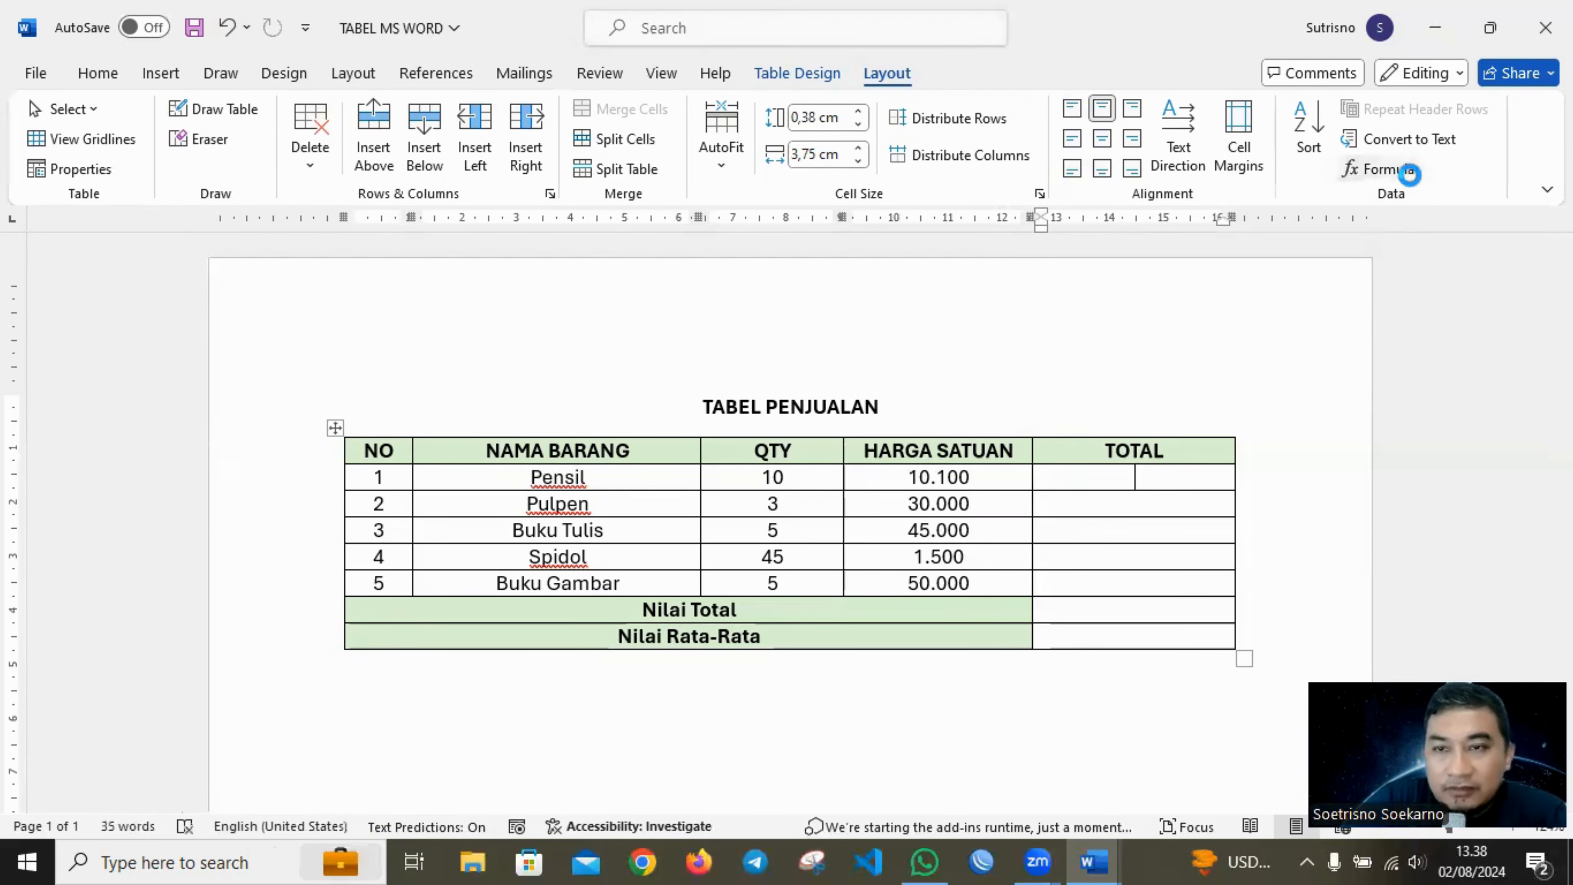
left_click(1387, 169)
left_click_drag(1122, 239, 1032, 246)
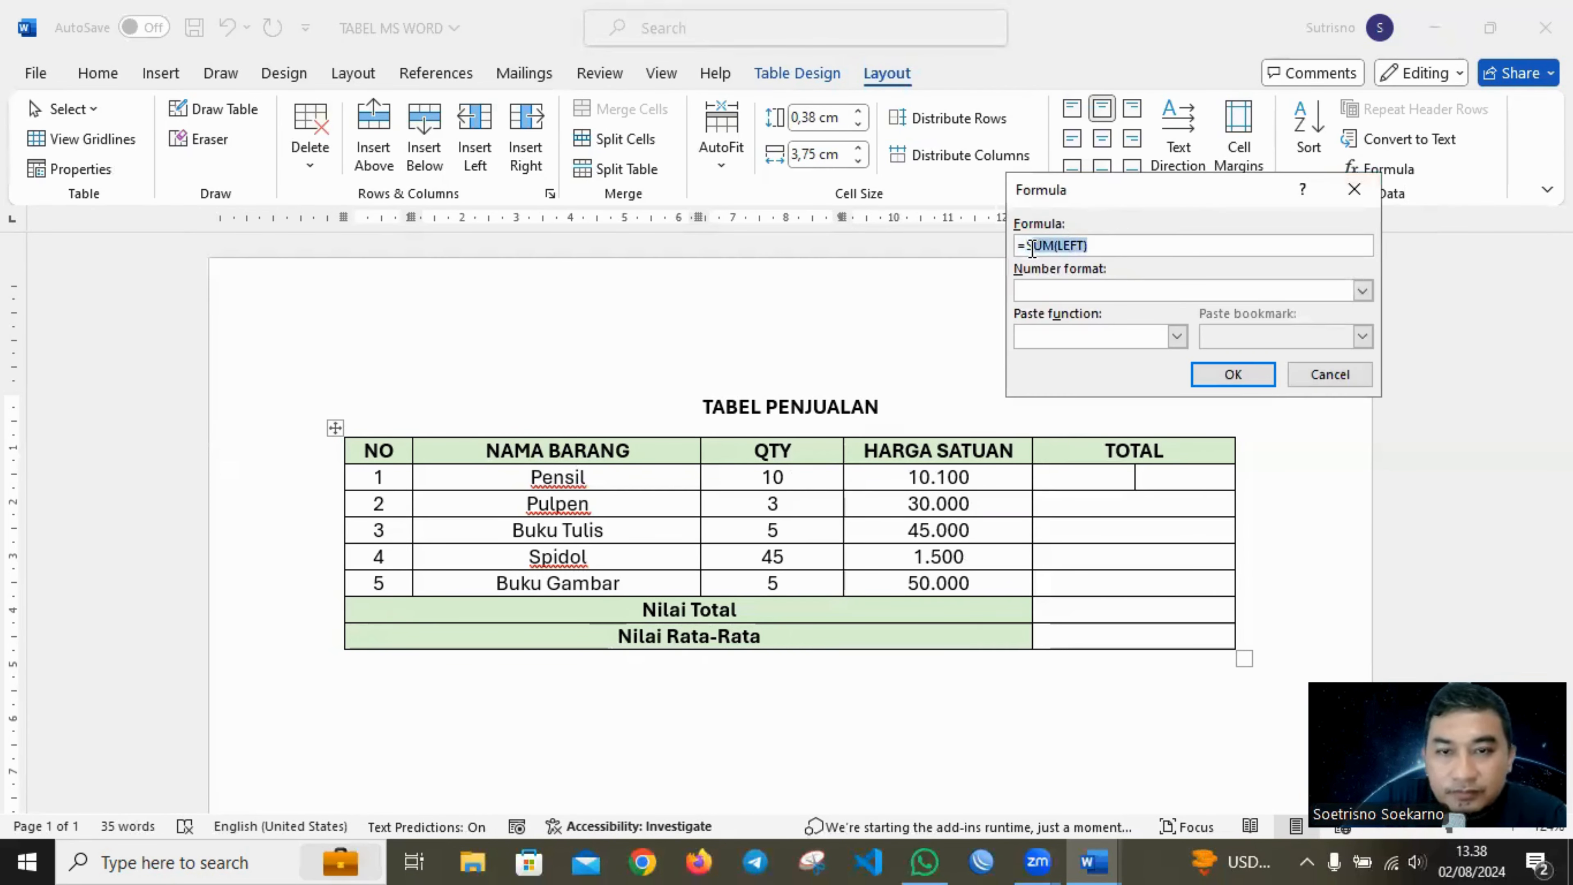
type("10*19")
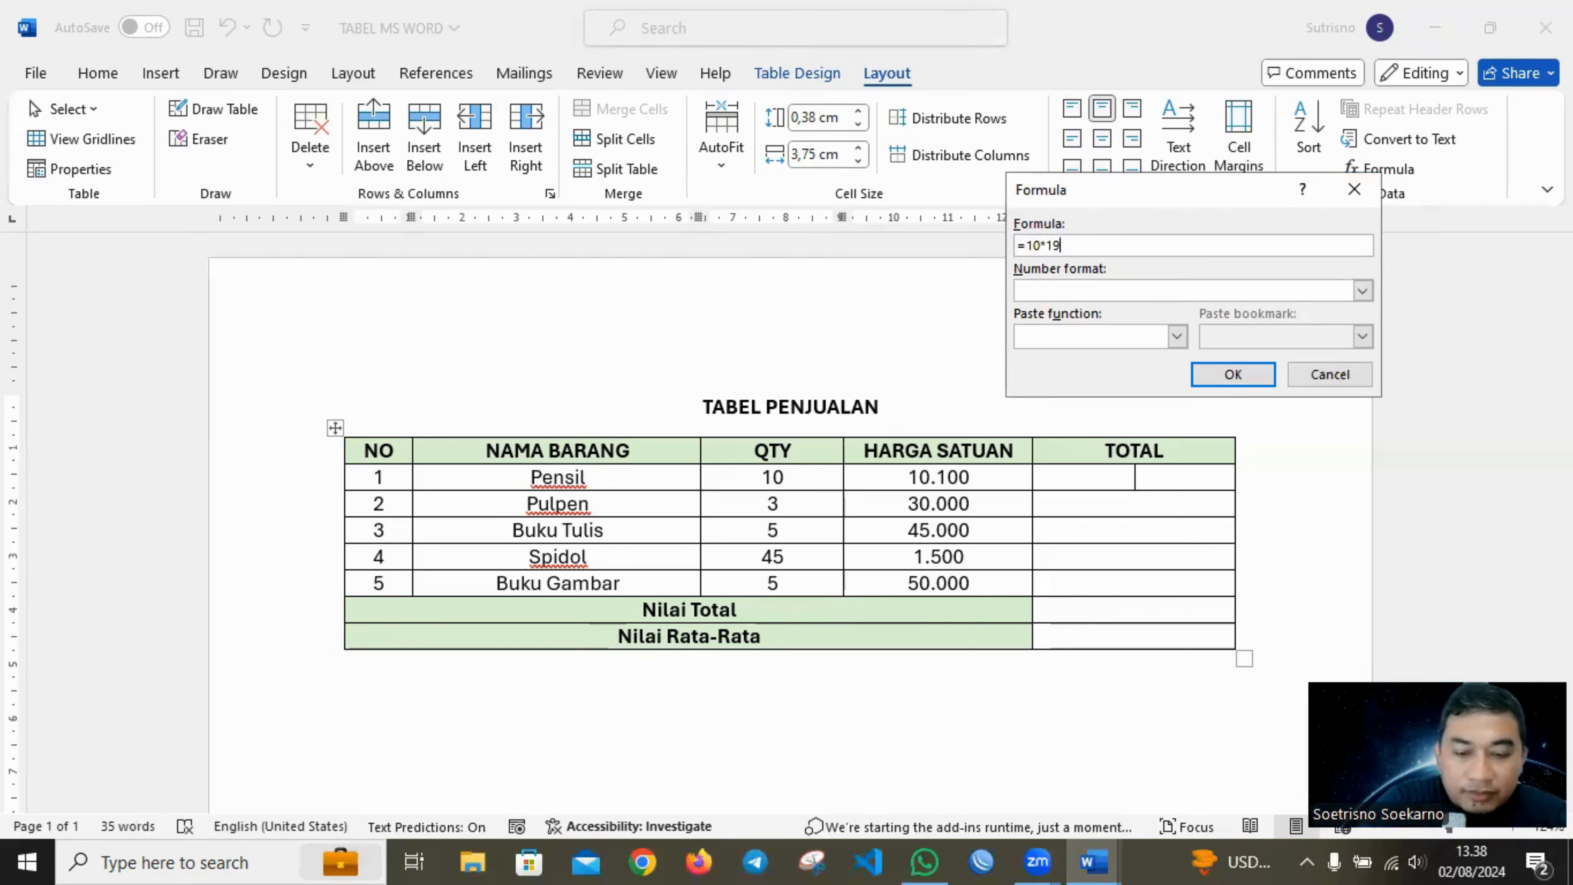
key("BackSpace")
type("0100")
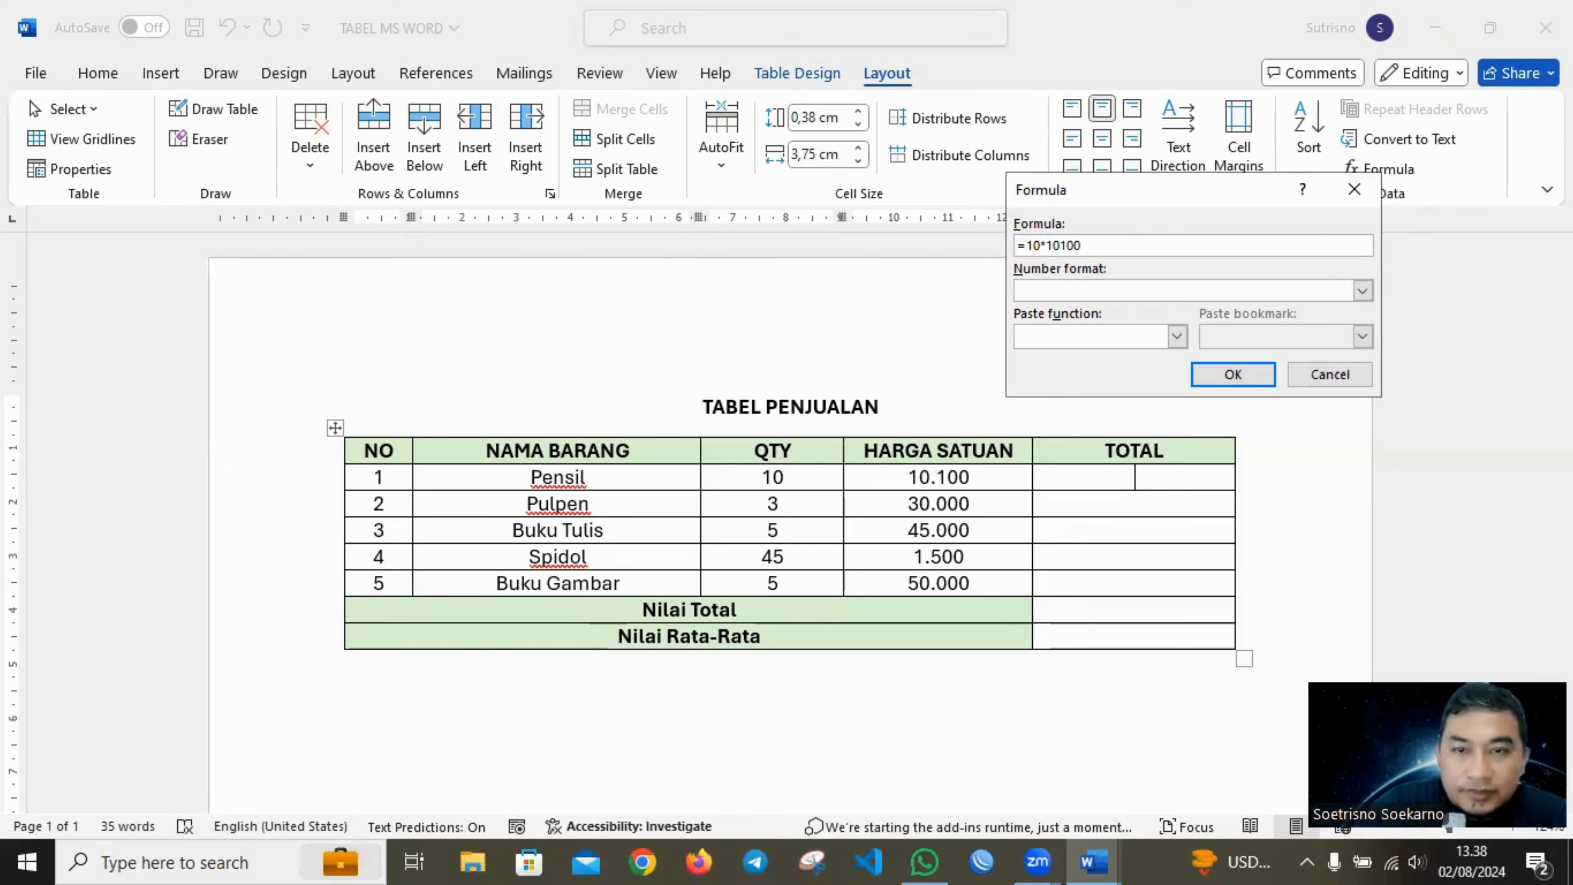
left_click(1362, 290)
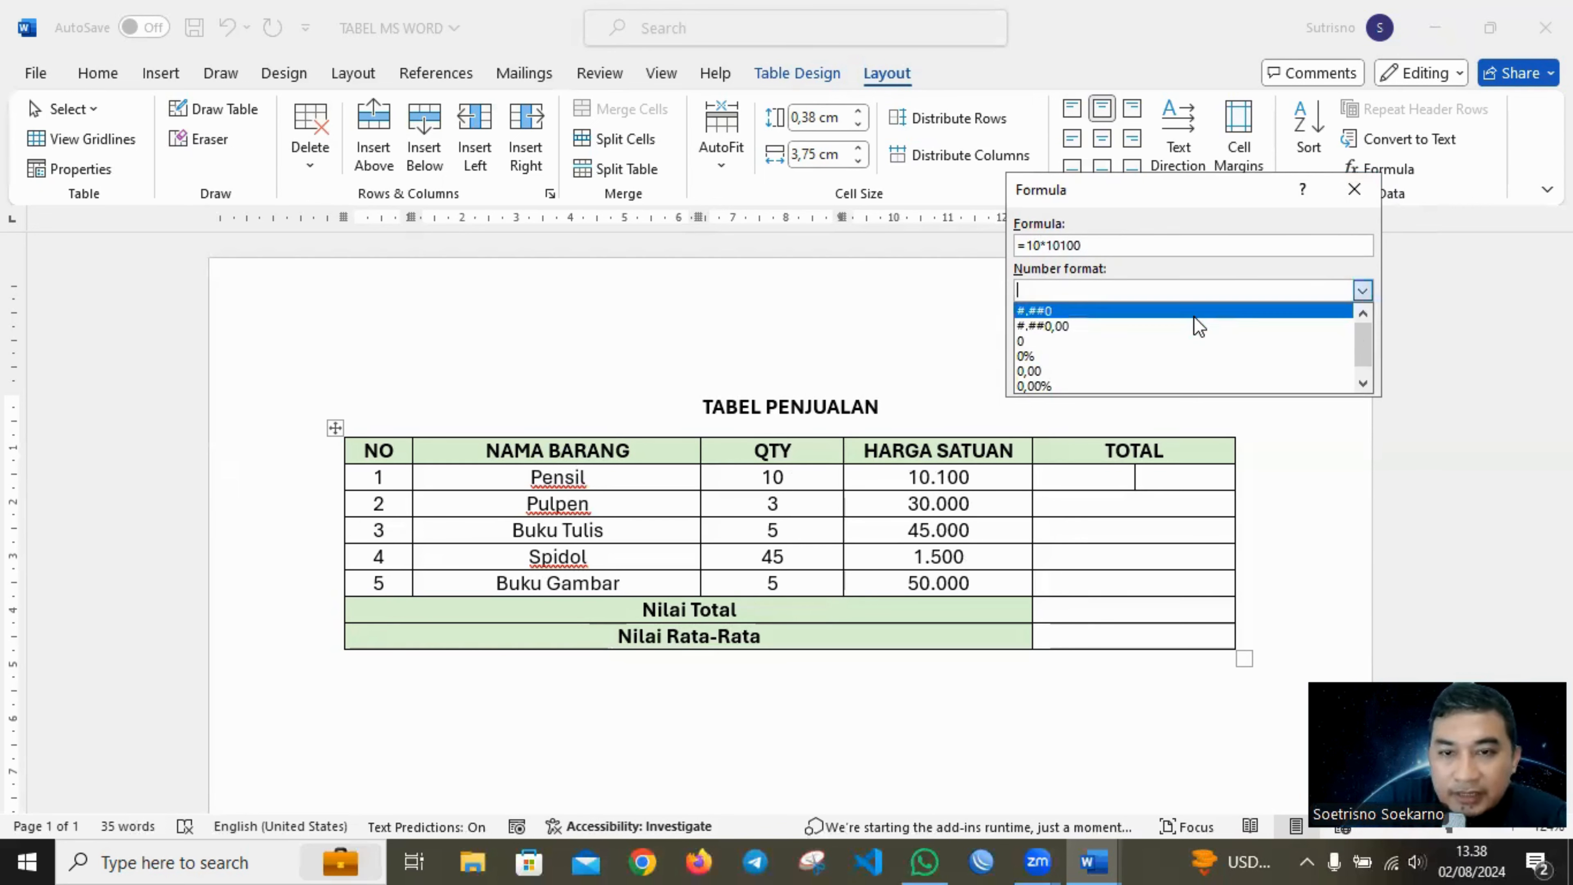
left_click(1202, 315)
left_click(1233, 374)
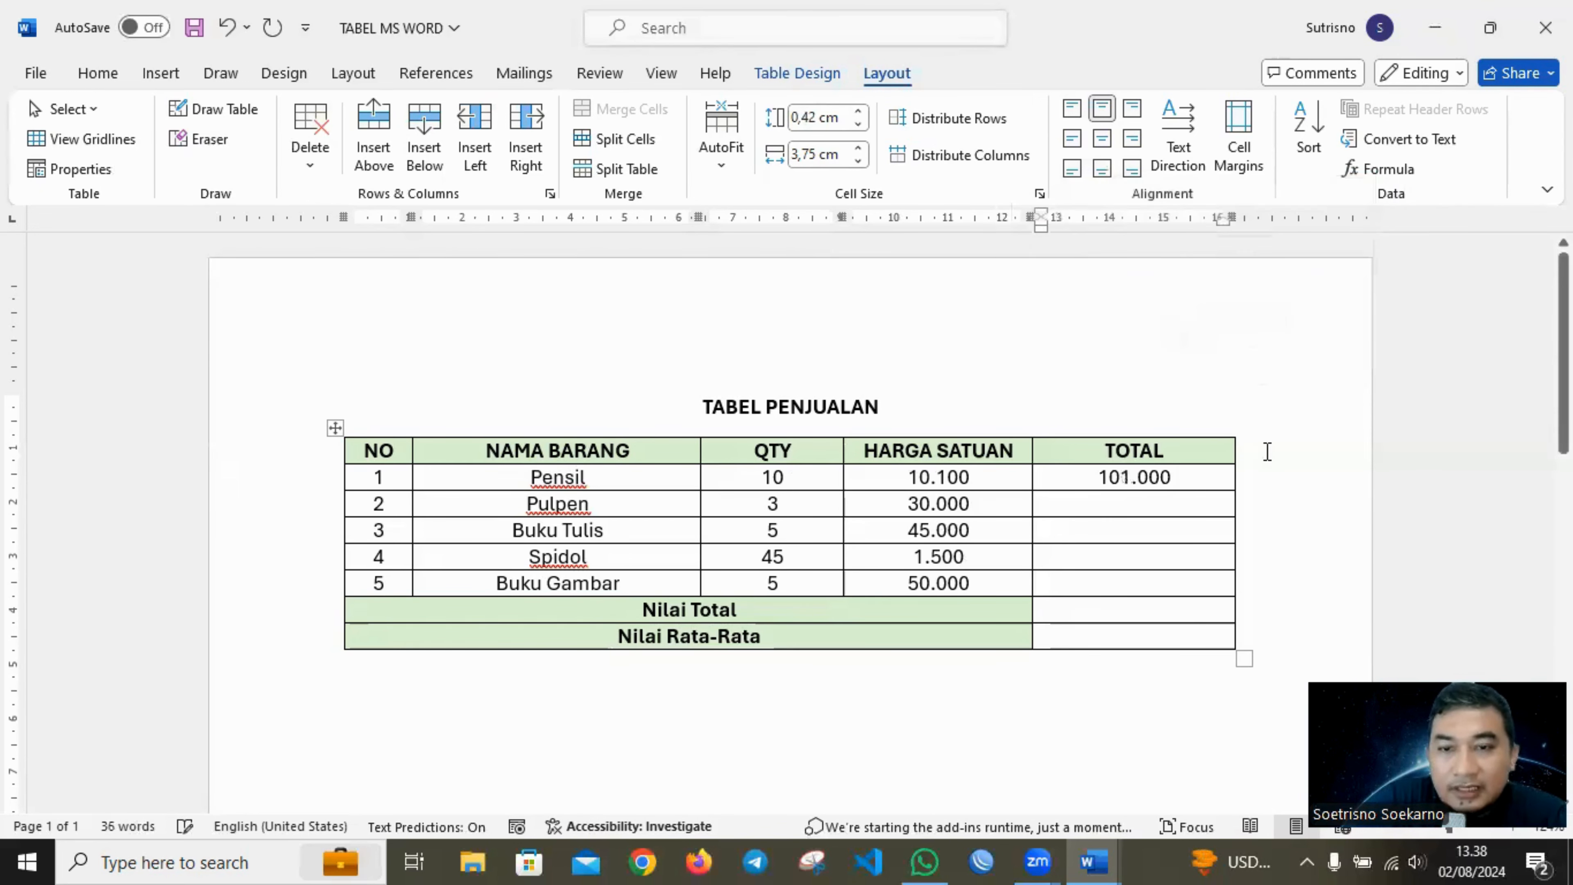
left_click(1171, 509)
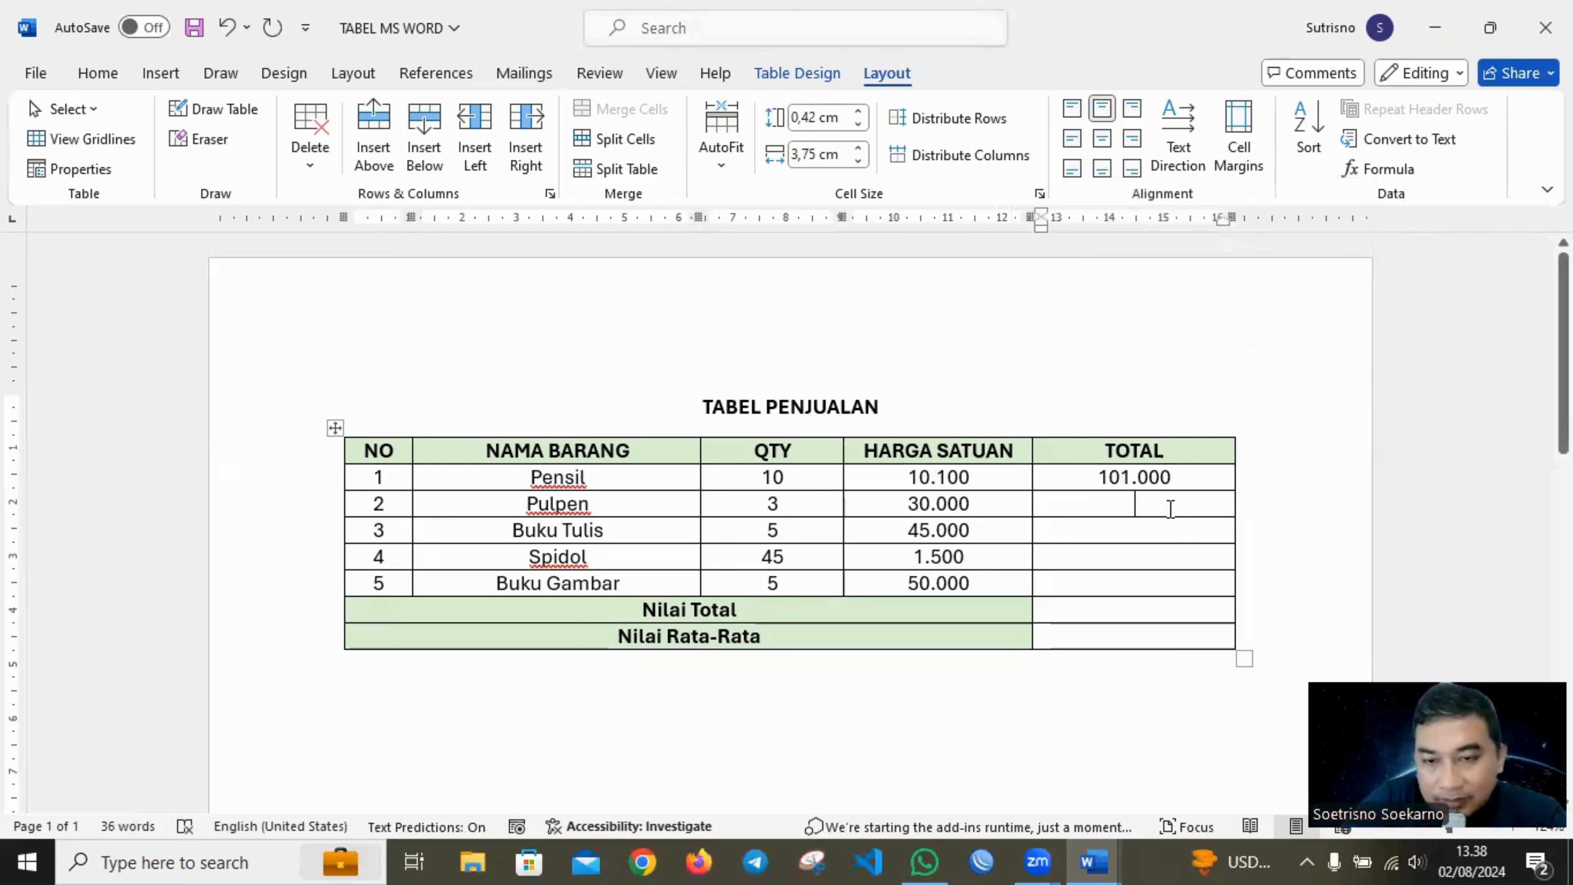
left_click_drag(1171, 509, 1160, 576)
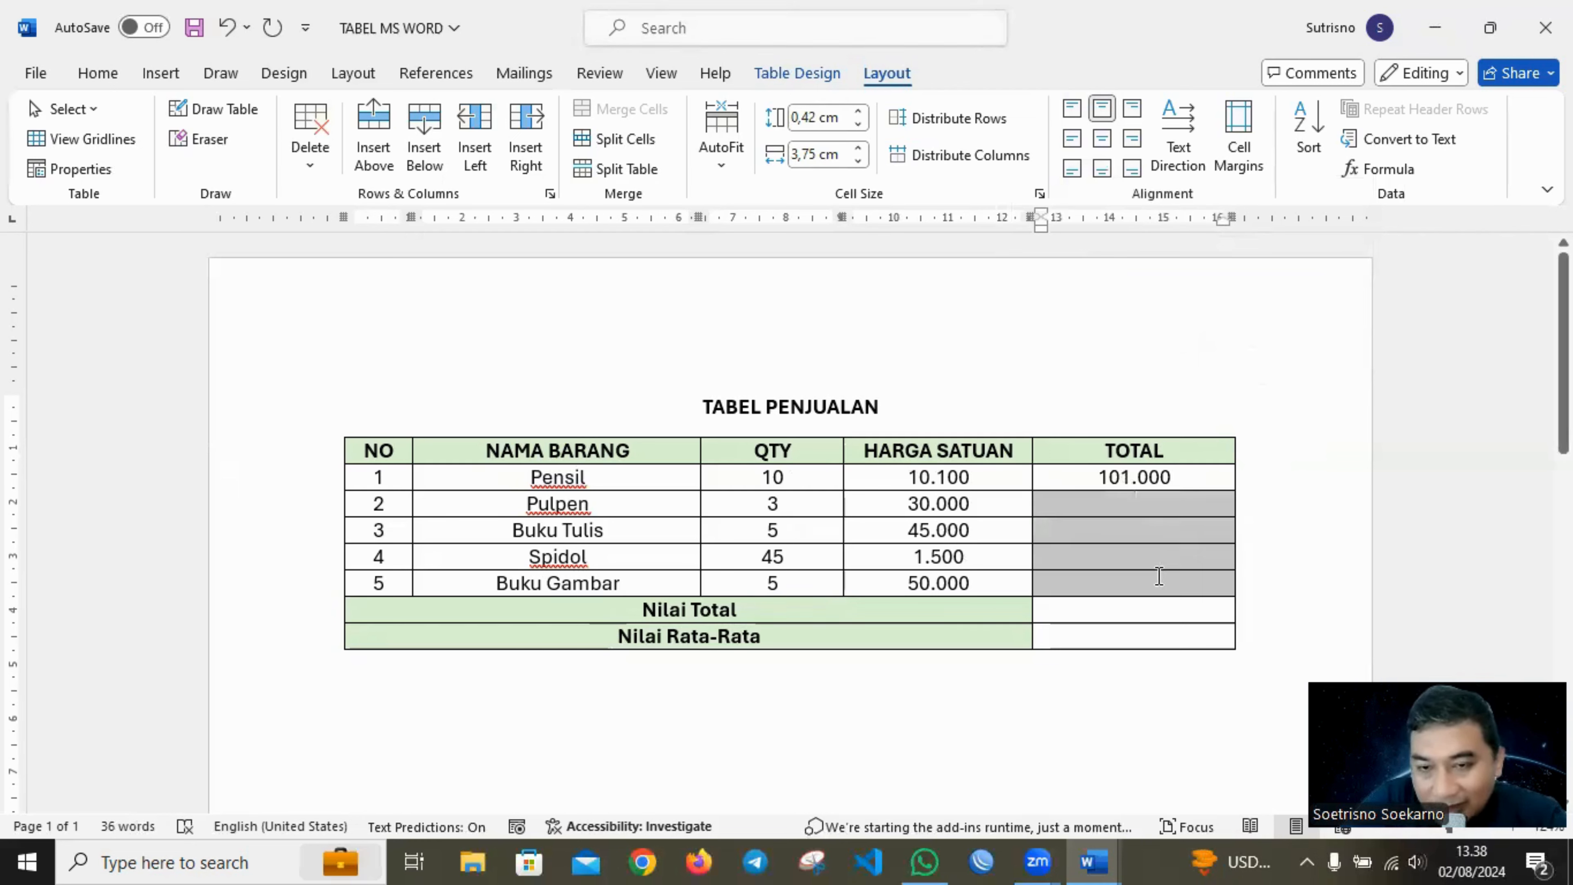
left_click(957, 635)
left_click(1077, 636)
left_click(1095, 608)
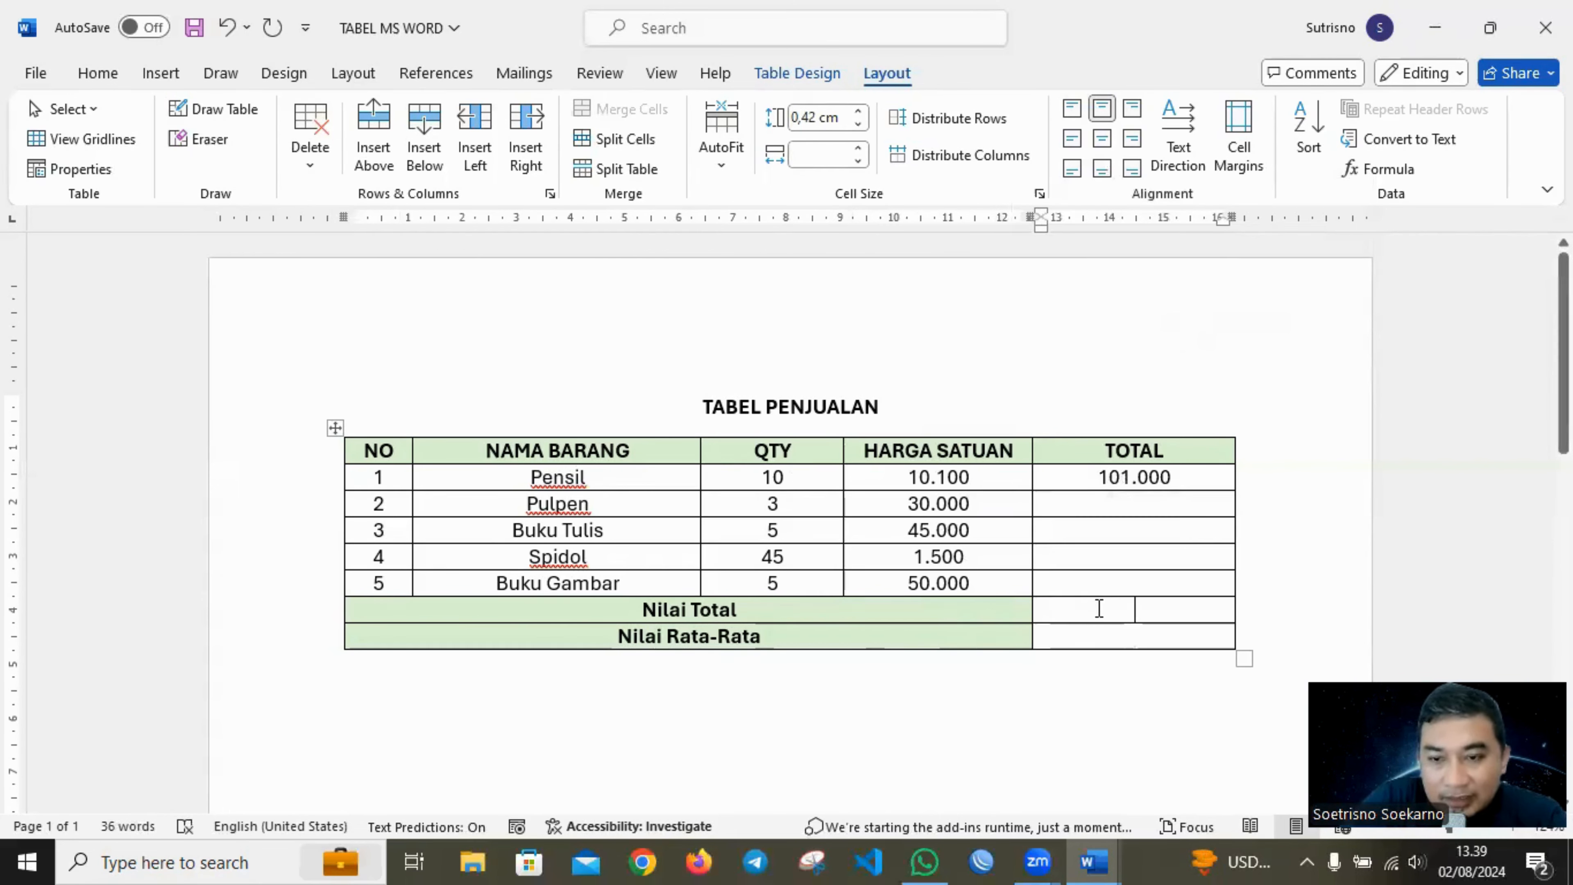